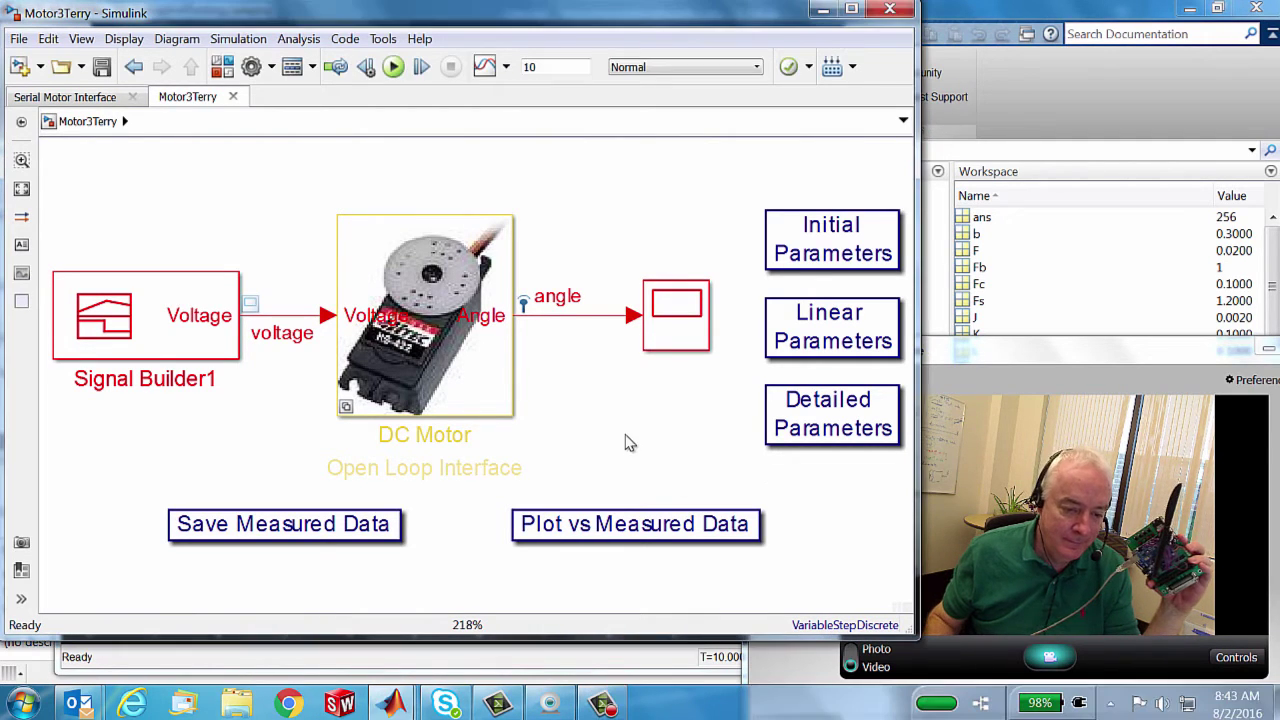
Step: Simulate the Motor3Terry model so the logsout variable appears in the workspace
click(393, 66)
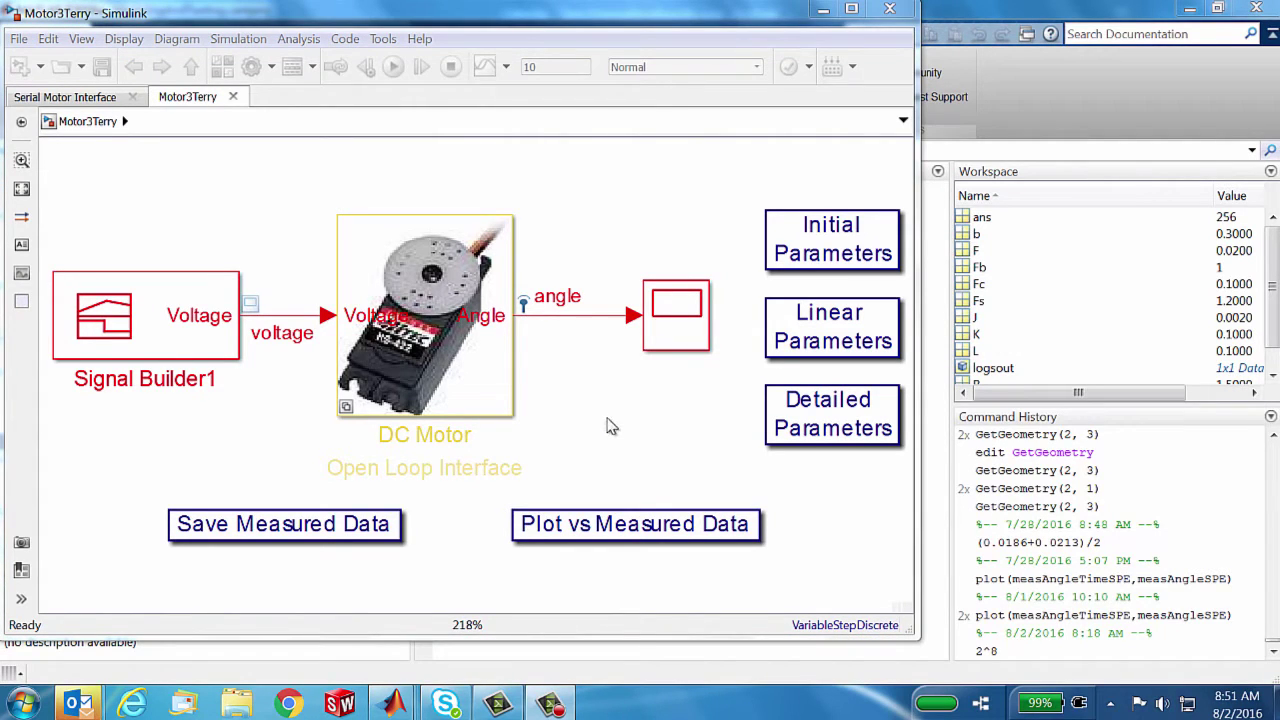
click(198, 325)
double_click(198, 325)
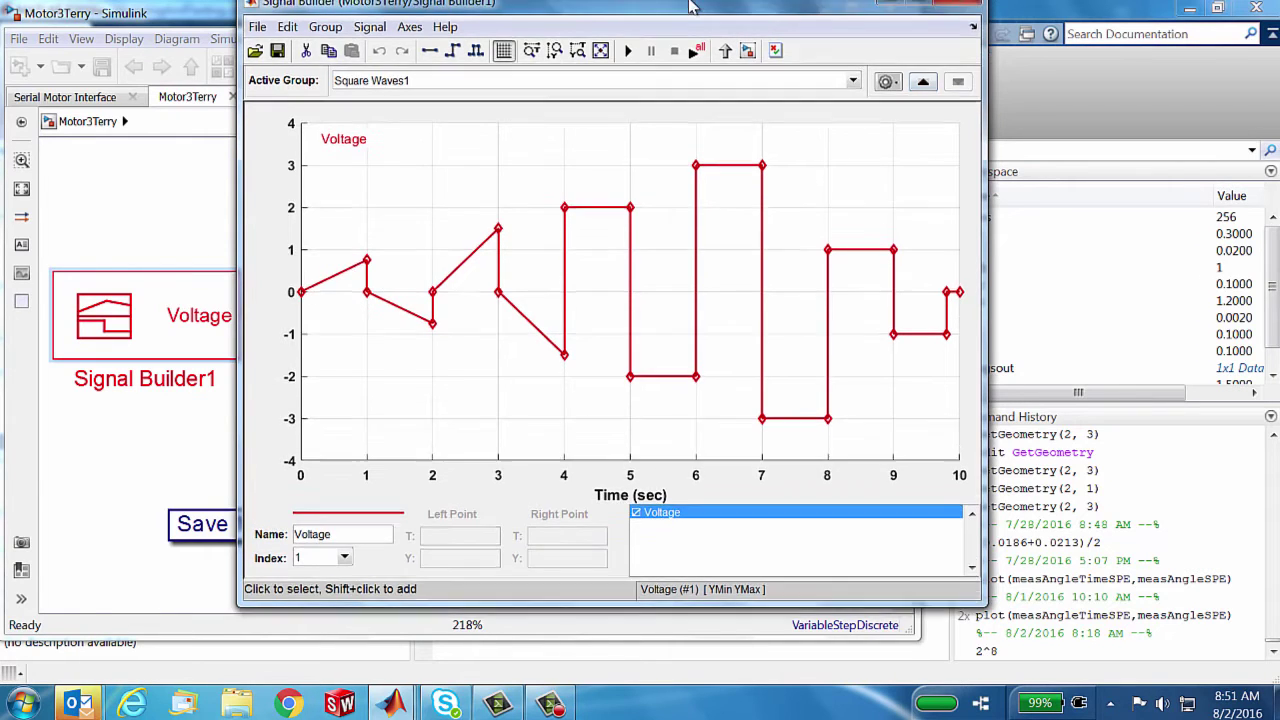
drag(706, 2, 669, 65)
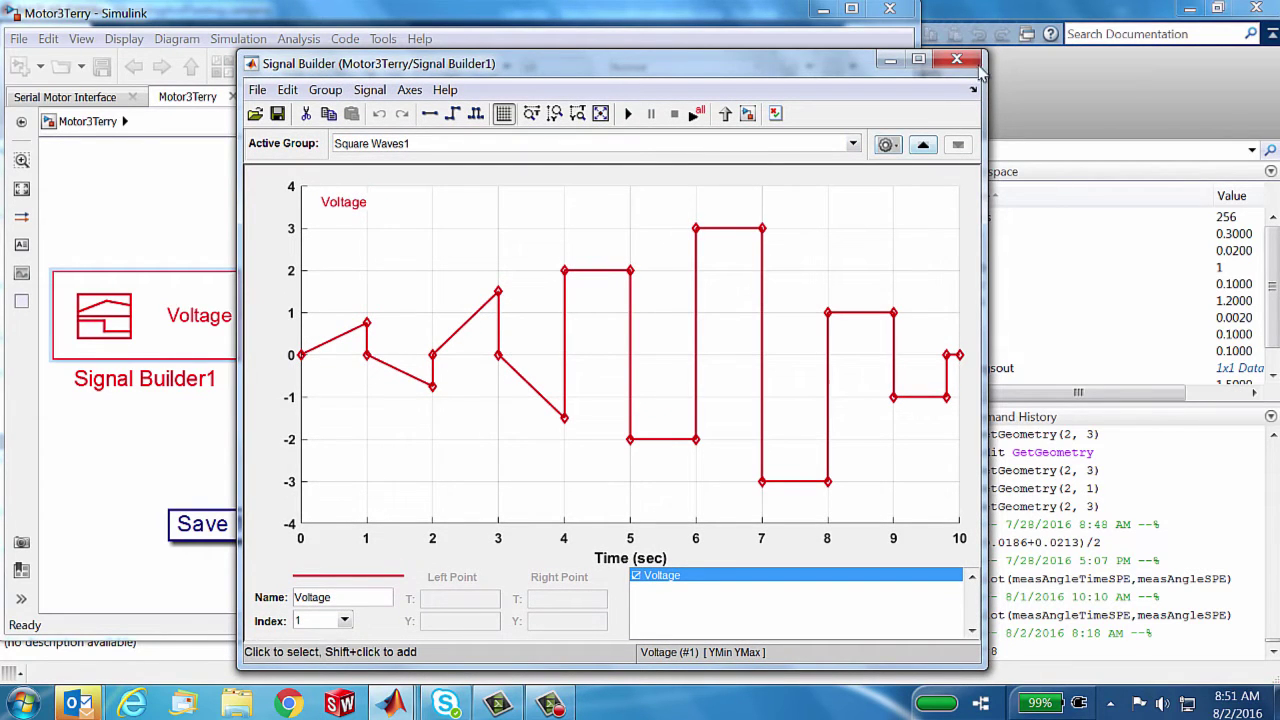
click(957, 61)
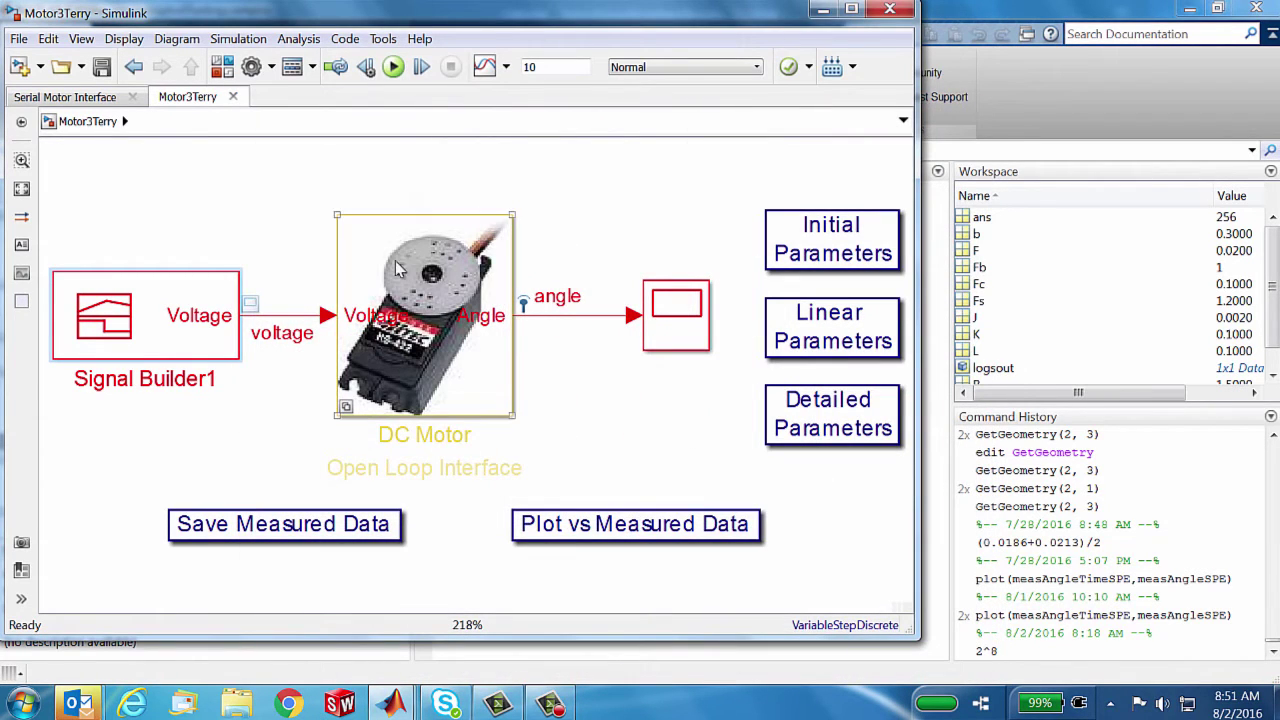
double_click(671, 322)
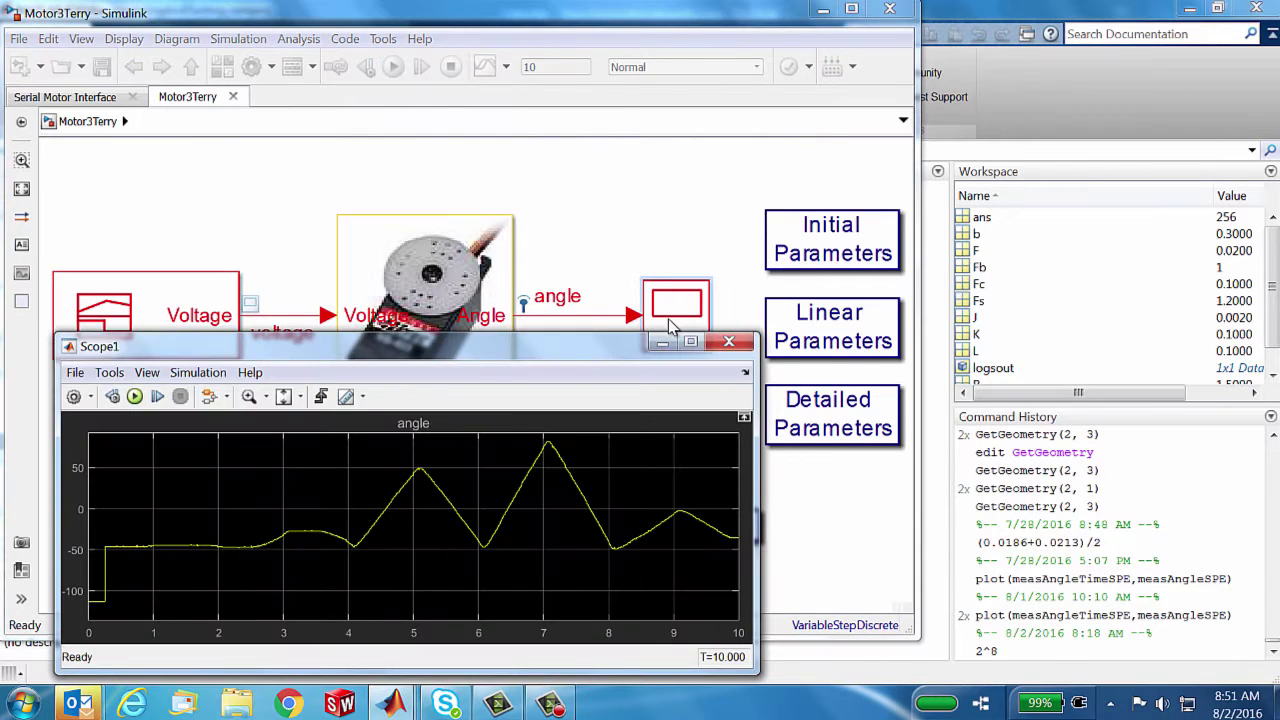
click(729, 341)
click(479, 243)
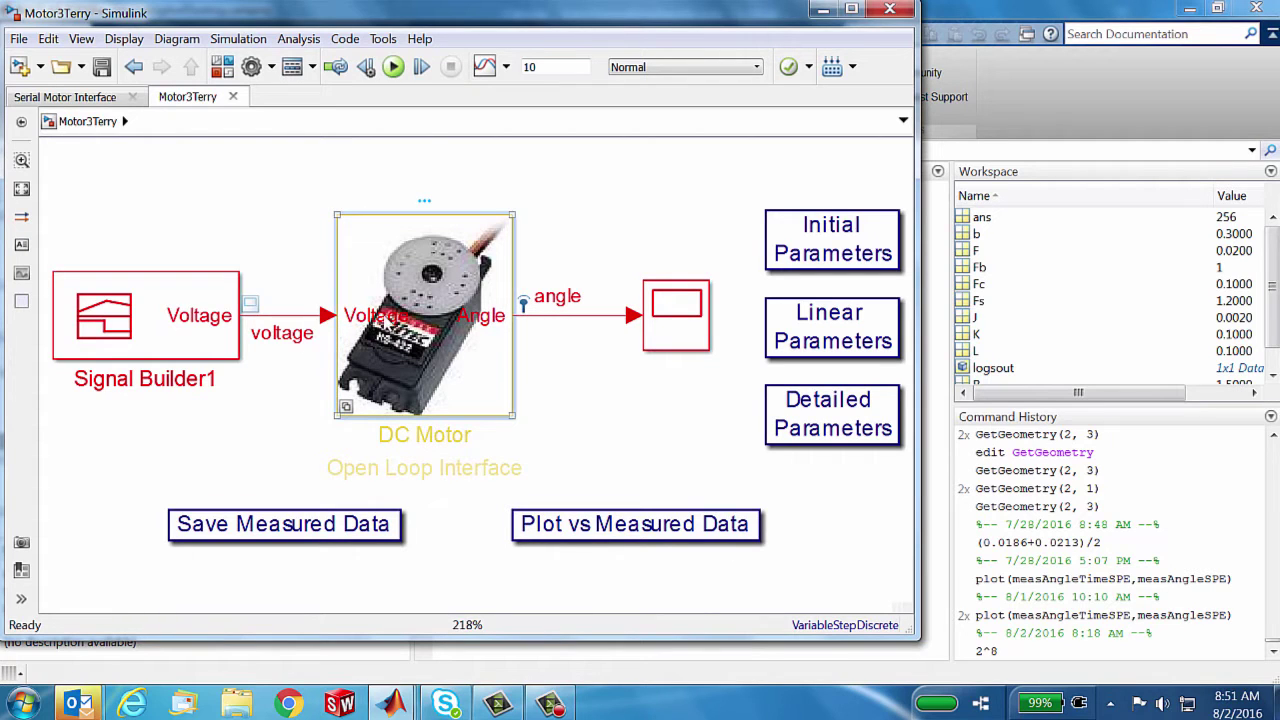
Step: Open the DC Motor subsystem, then its Serial Motor Interface to show the COM5 PWM and analog blocks
click(347, 406)
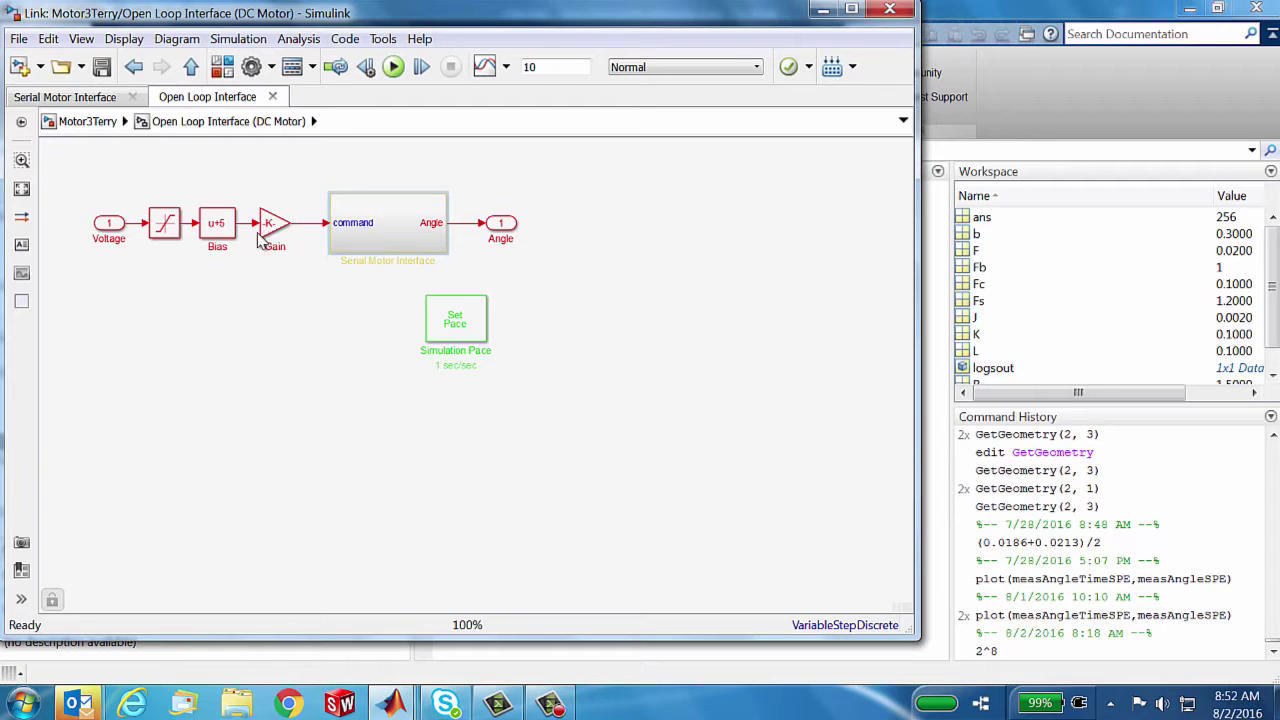
double_click(350, 241)
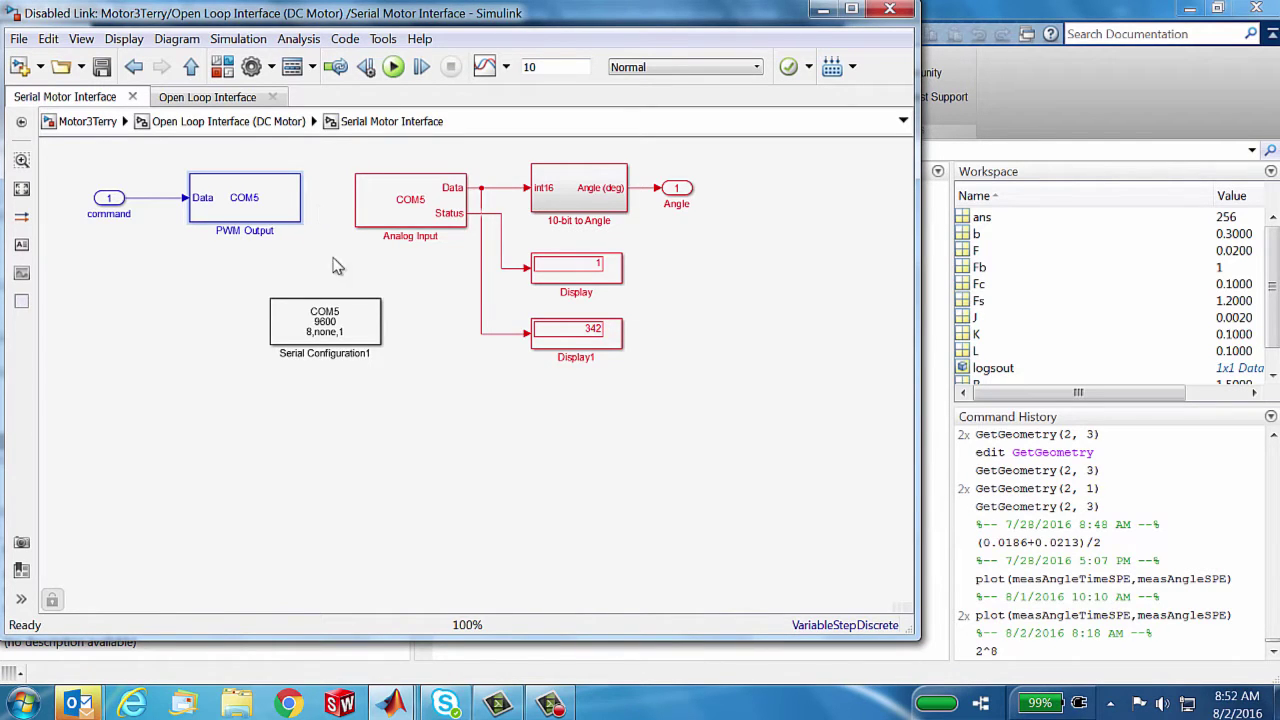
Step: Open the EmbeddedOpenLoop.slx model from the MATLAB Current Folder
mouse_move(404, 706)
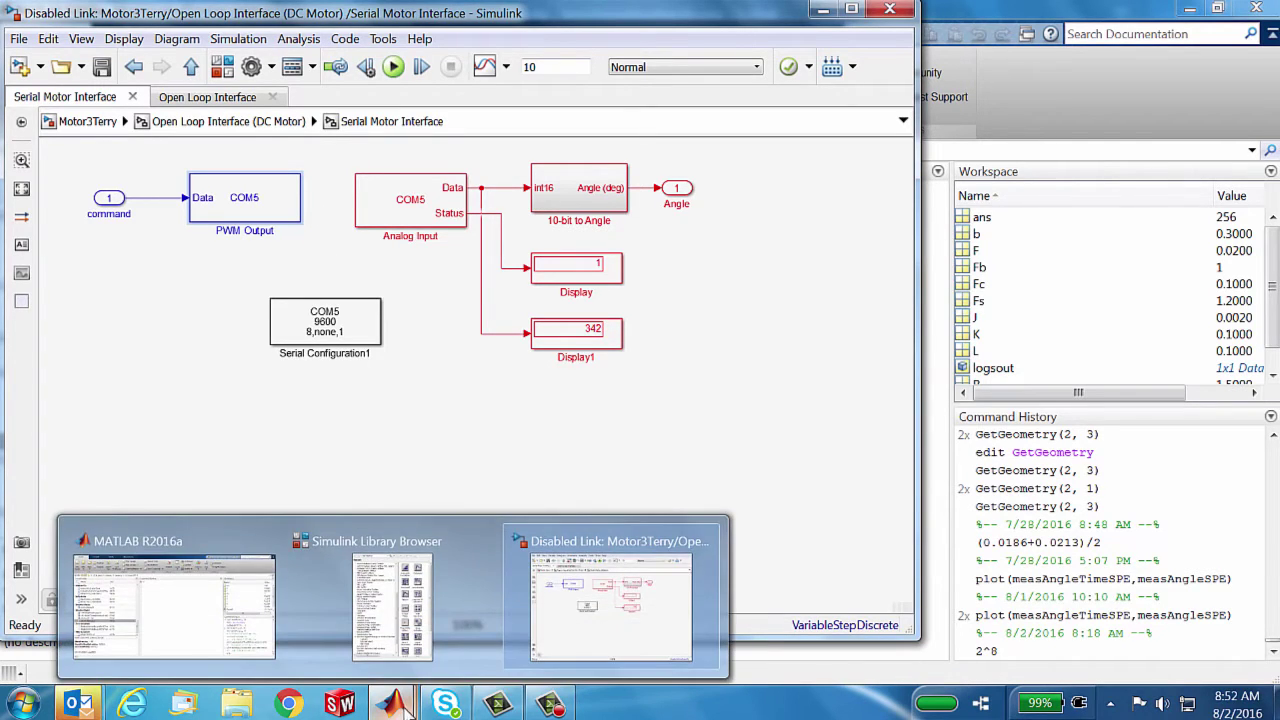
click(188, 620)
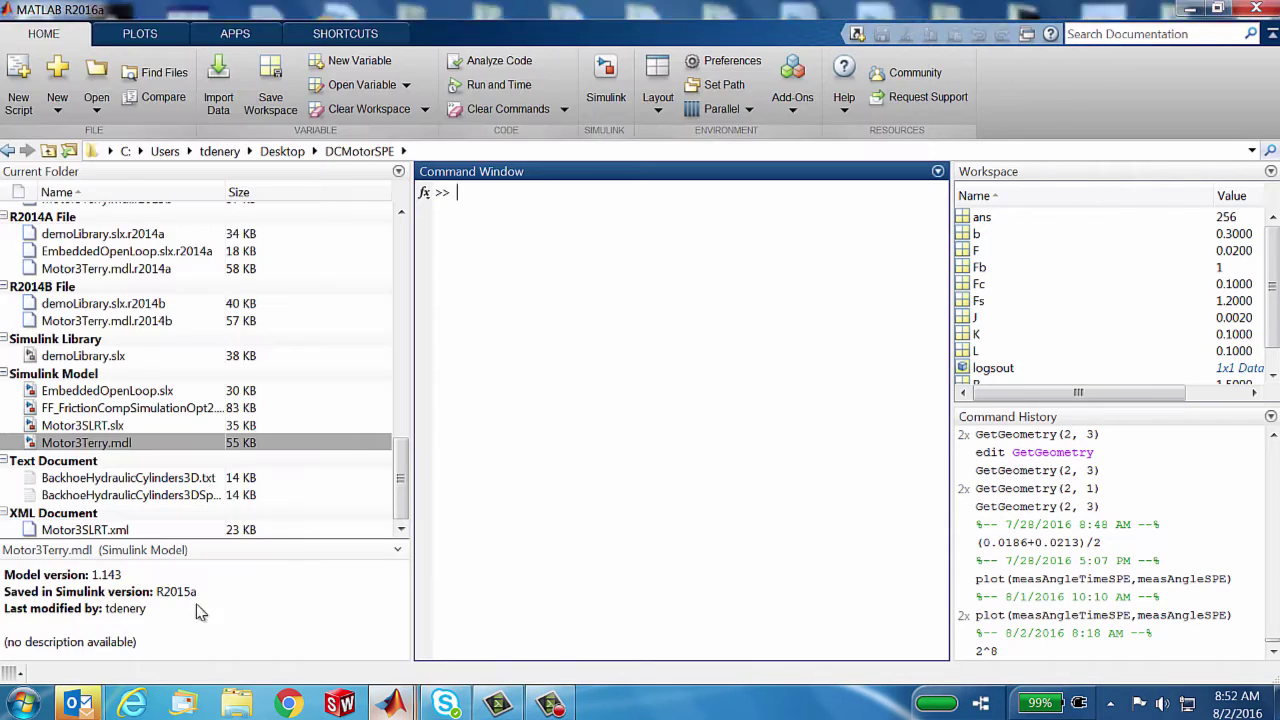
click(68, 393)
double_click(68, 393)
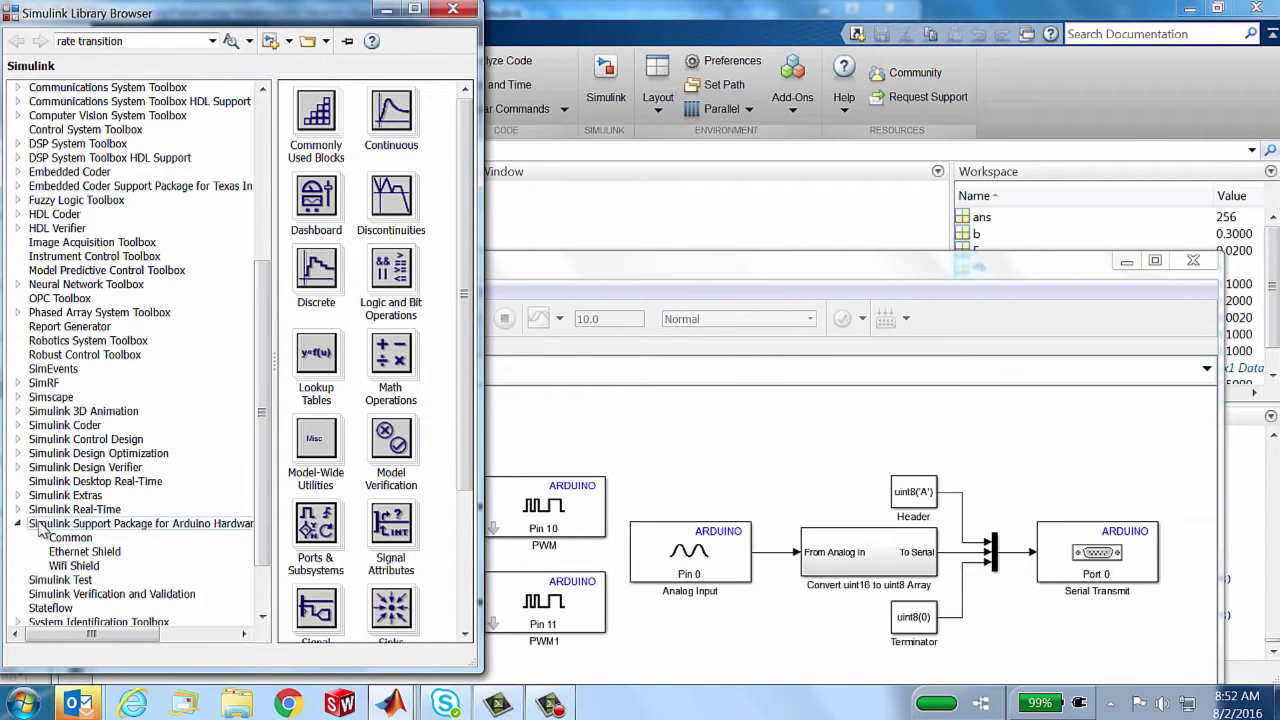
Step: Browse the Arduino support package's Common blocks library in the Library Browser
click(39, 526)
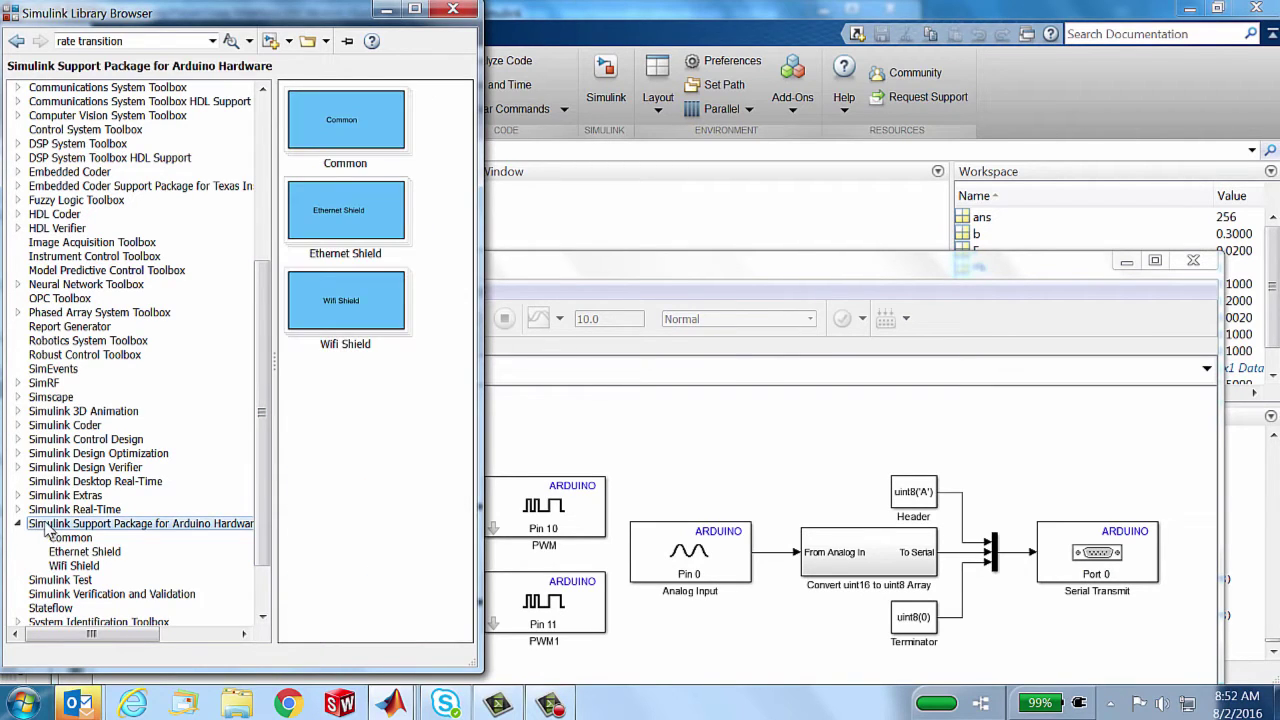
click(377, 123)
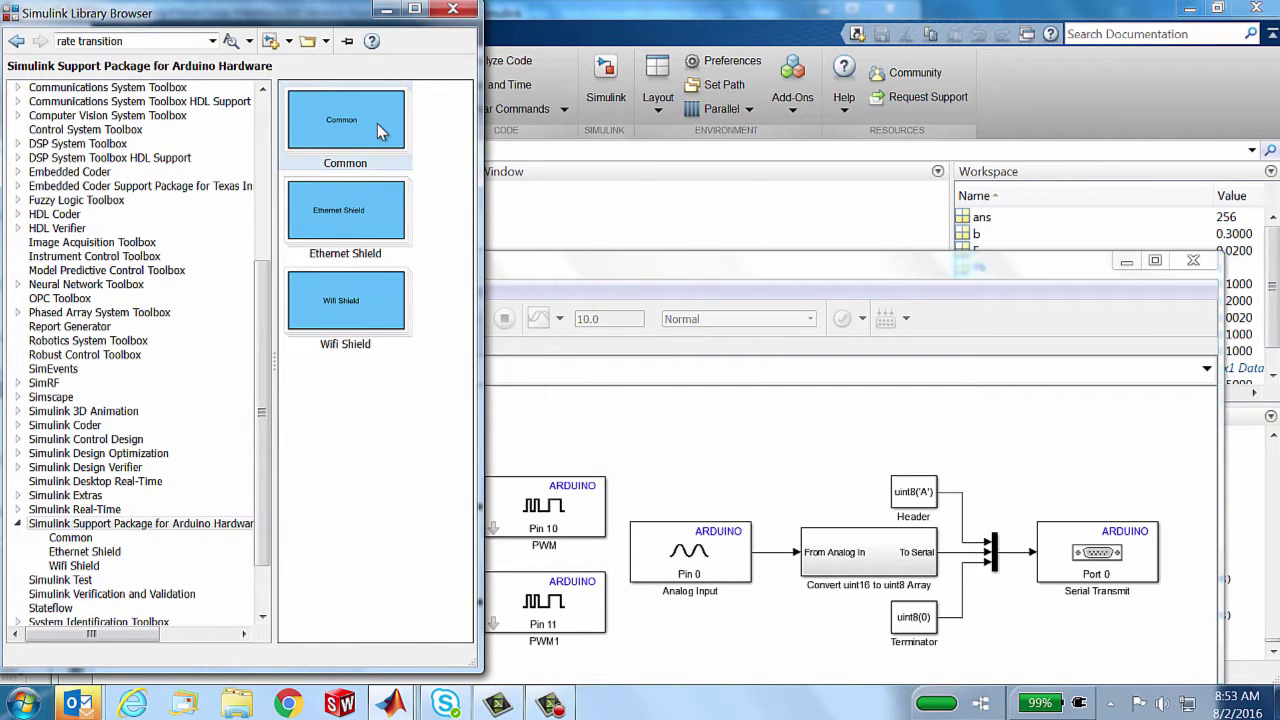
double_click(364, 116)
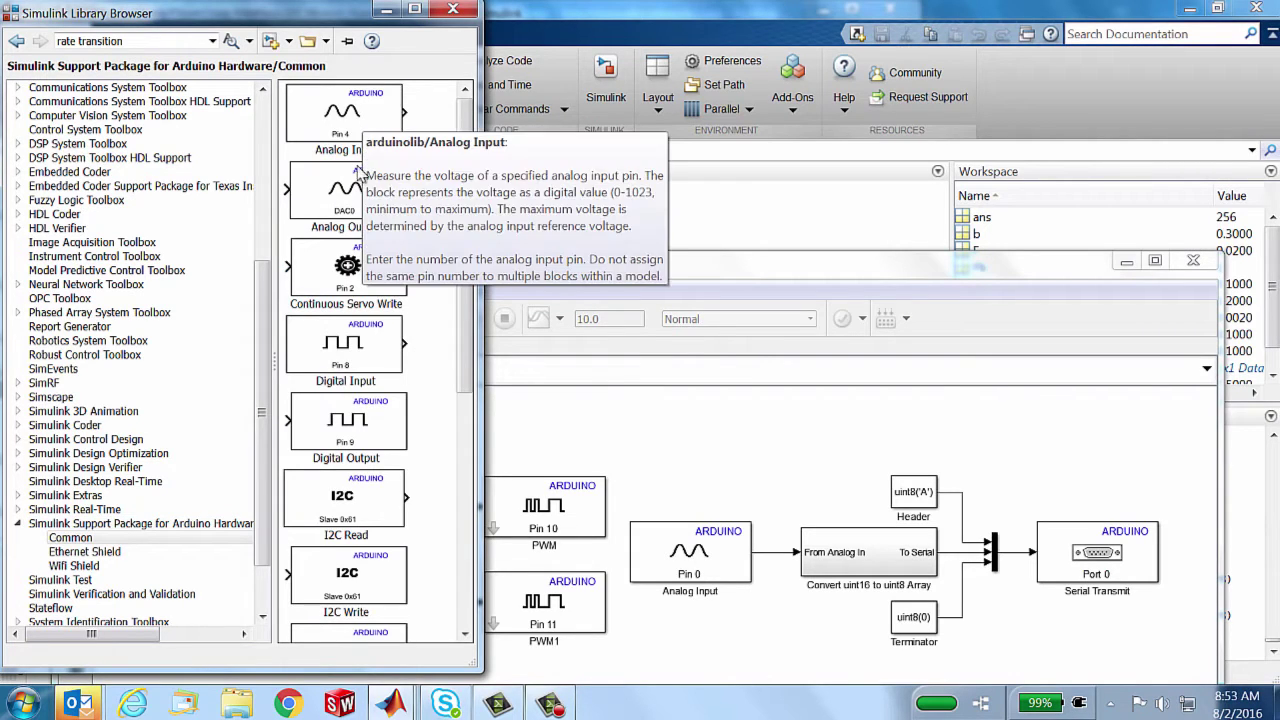
mouse_move(315, 212)
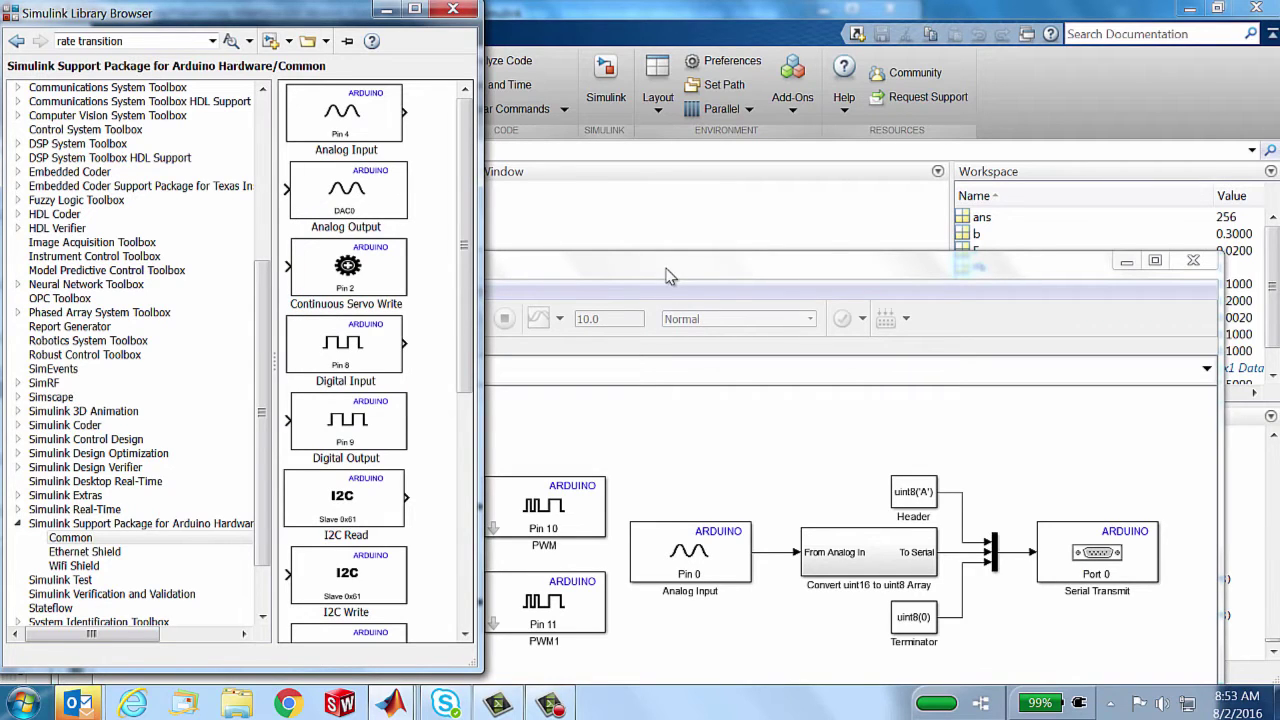
Step: Open the Embedded MATLAB Function's passVolts code and highlight its fwd and bwd variables
click(712, 474)
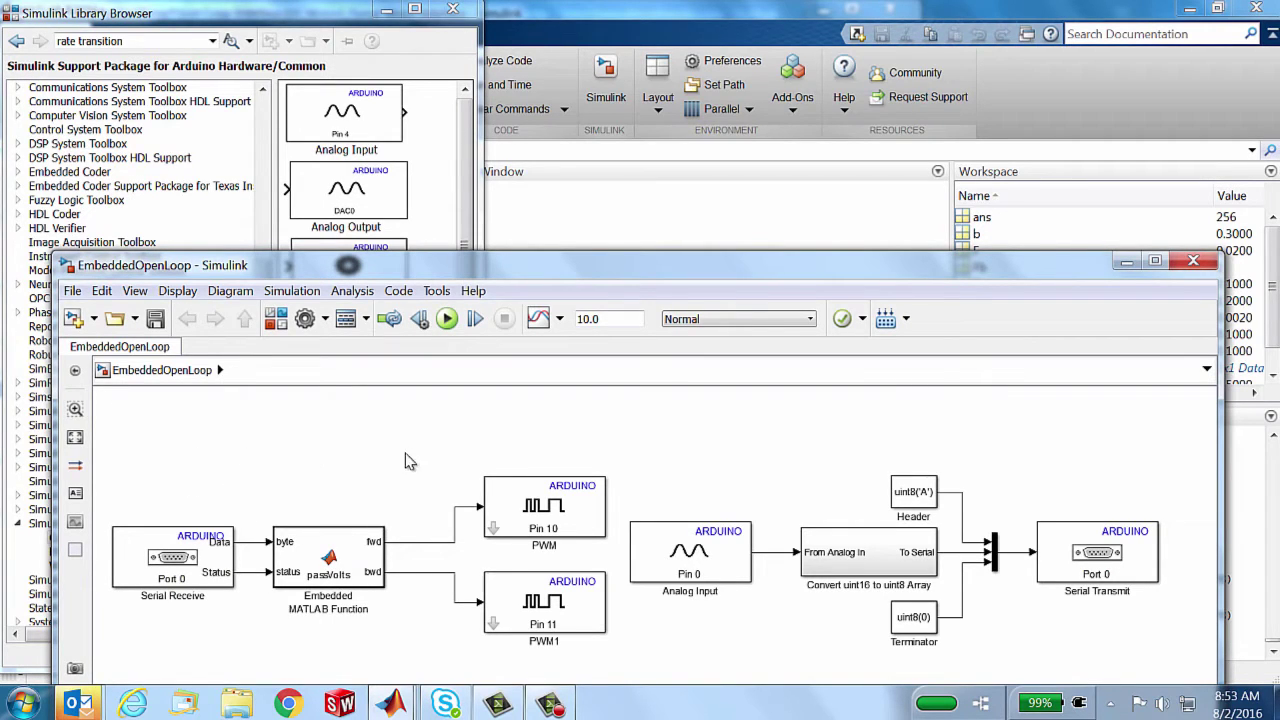
click(215, 560)
double_click(325, 567)
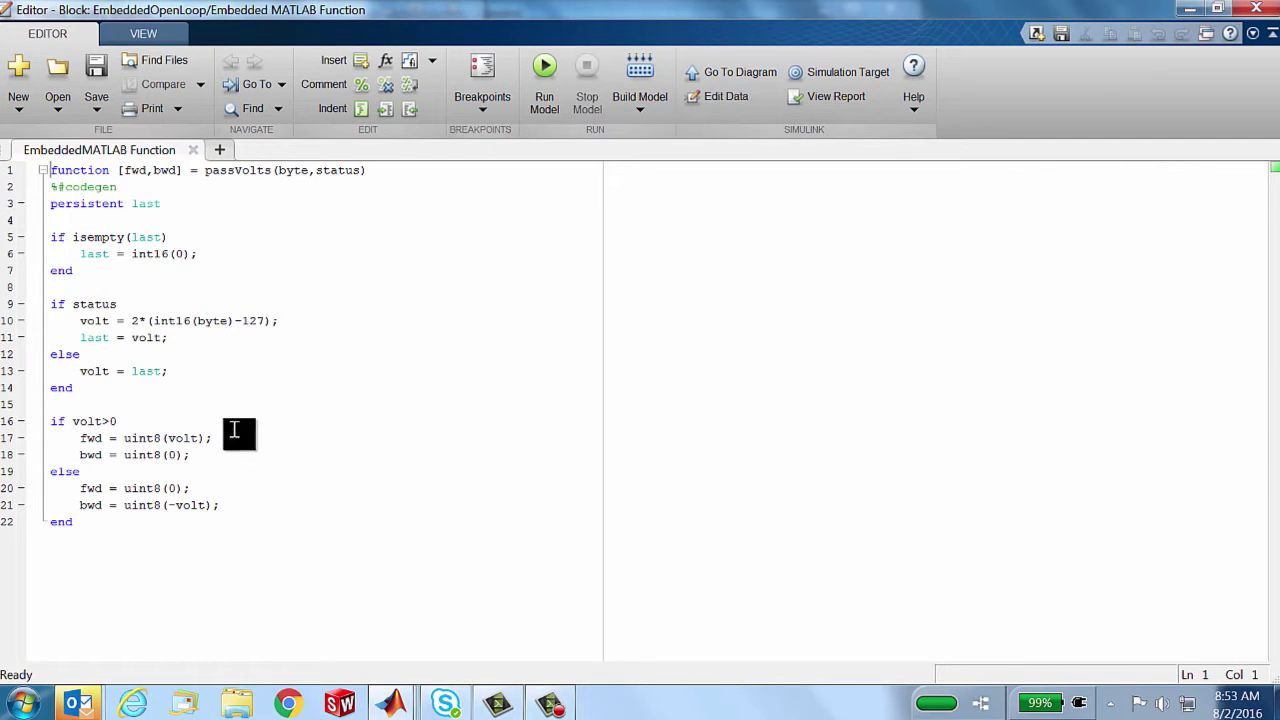
click(85, 440)
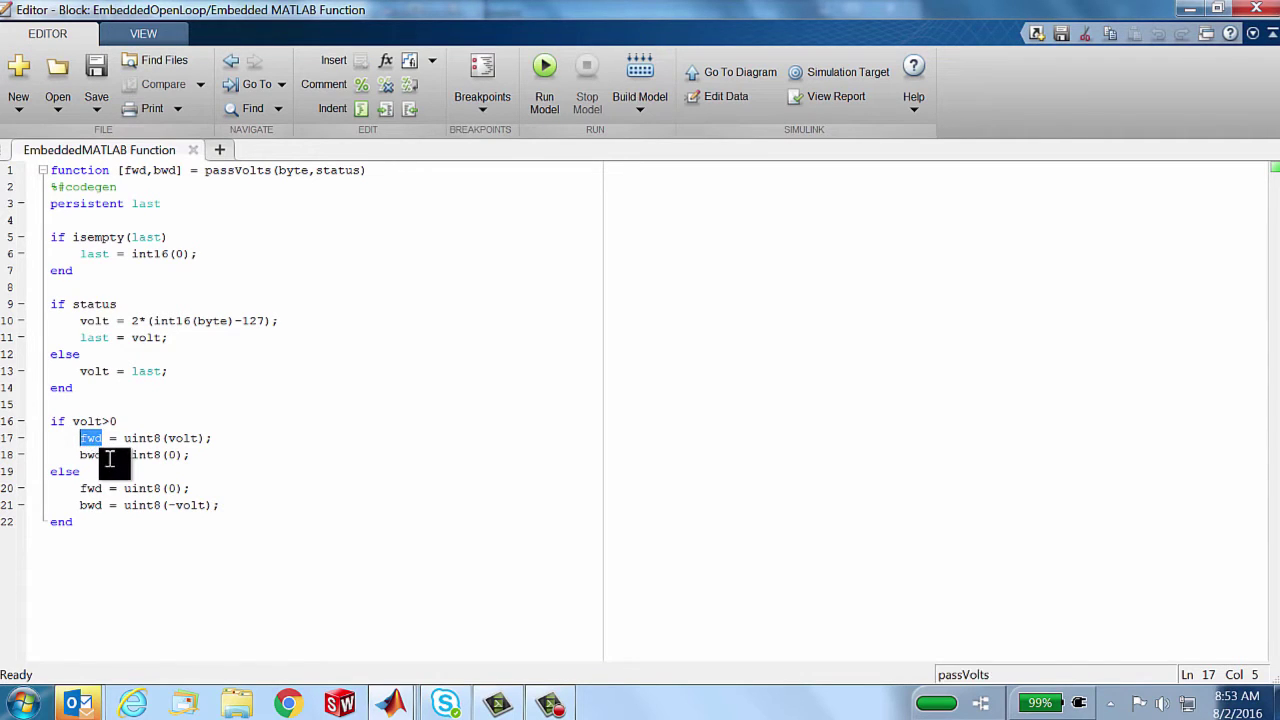
double_click(90, 455)
Step: Hide the code editor and inspect the Analog Input, Header, Convert and Terminator blocks
click(1190, 10)
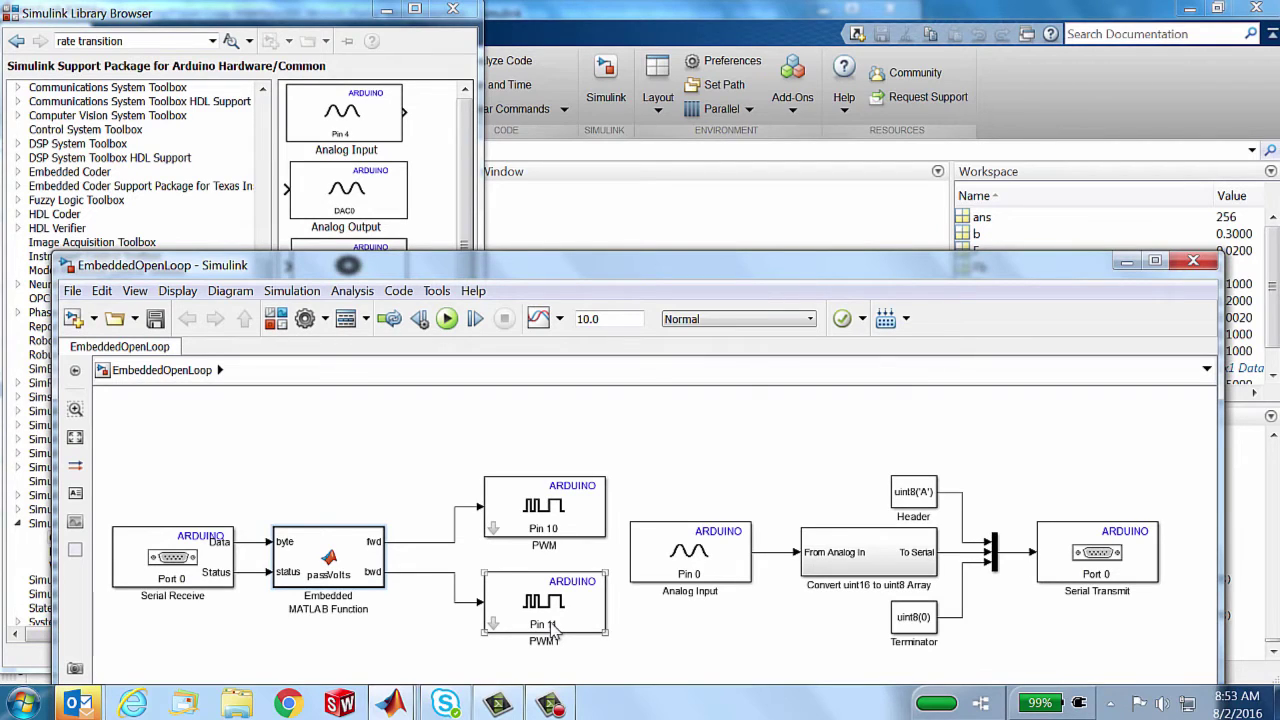
click(708, 566)
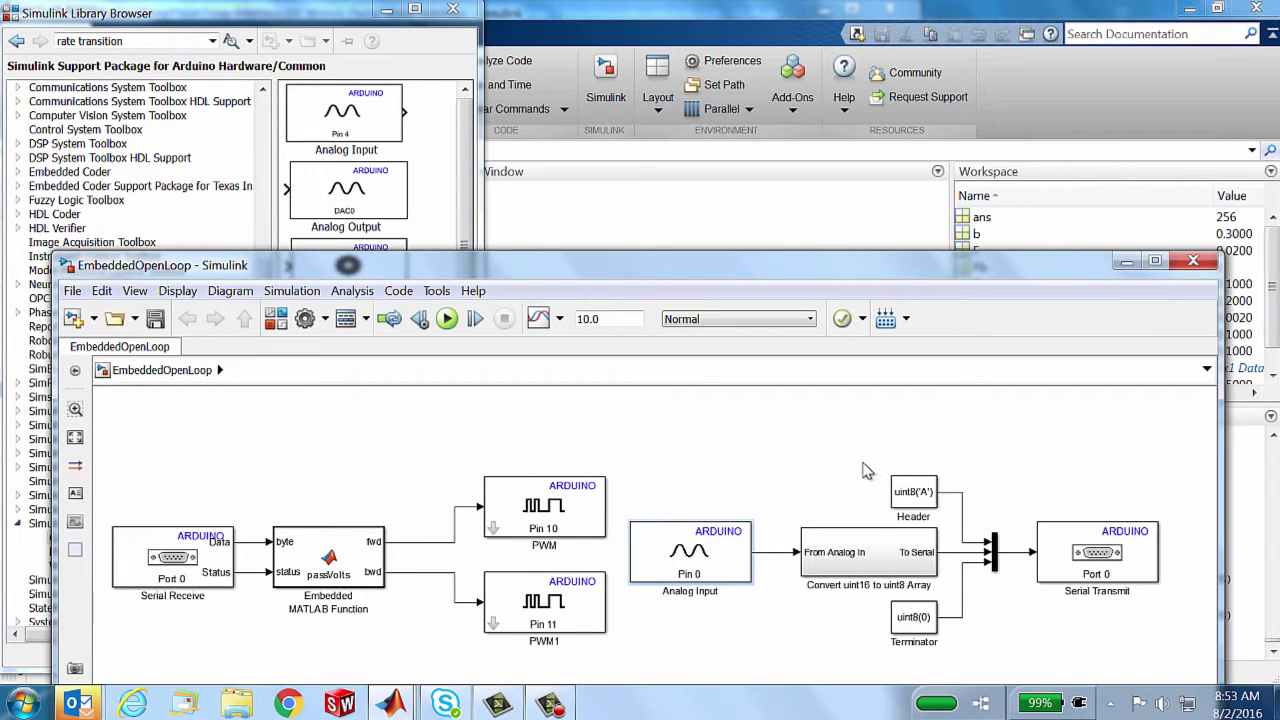
drag(861, 462, 977, 667)
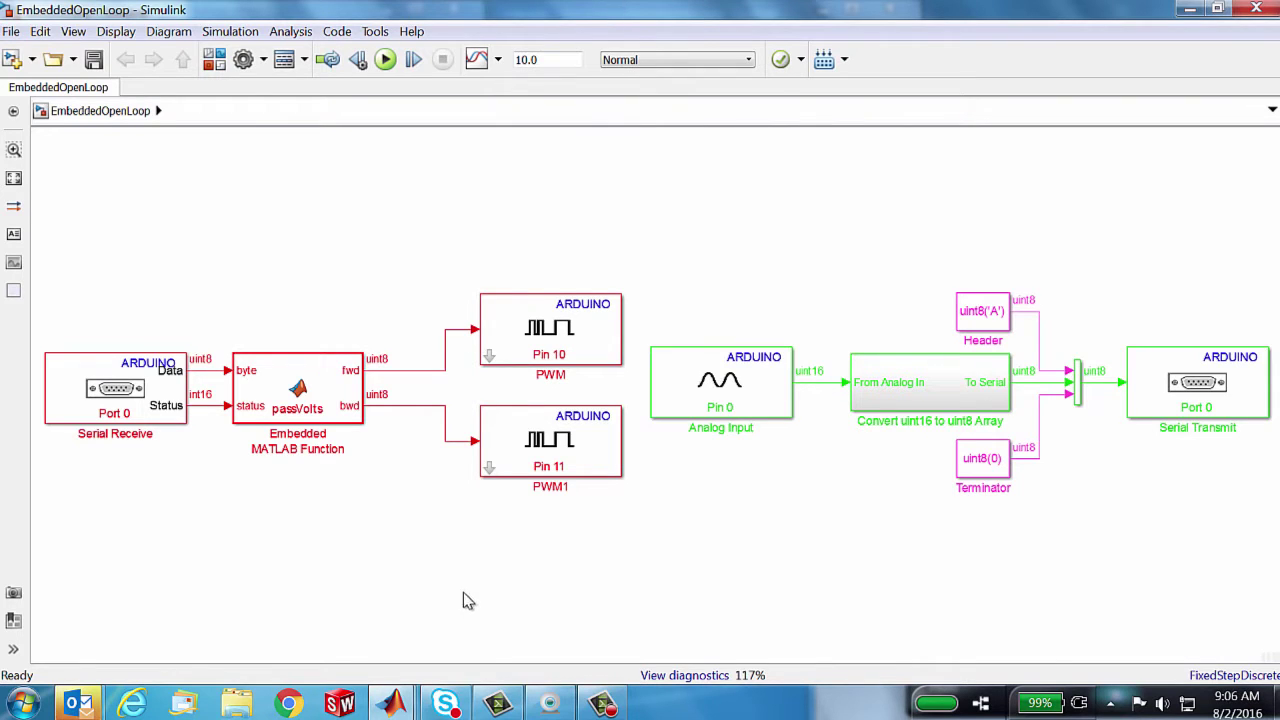
Step: Deploy EmbeddedOpenLoop to the Arduino and view the build diagnostics
click(822, 62)
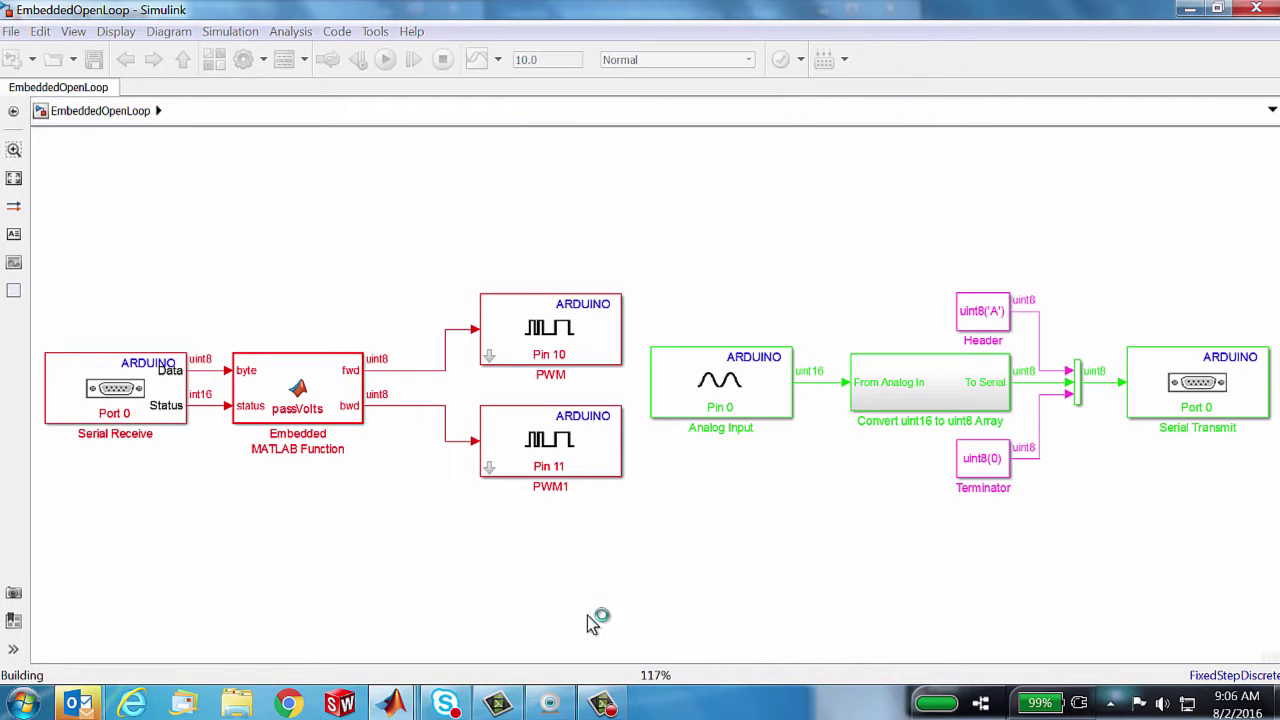
click(664, 676)
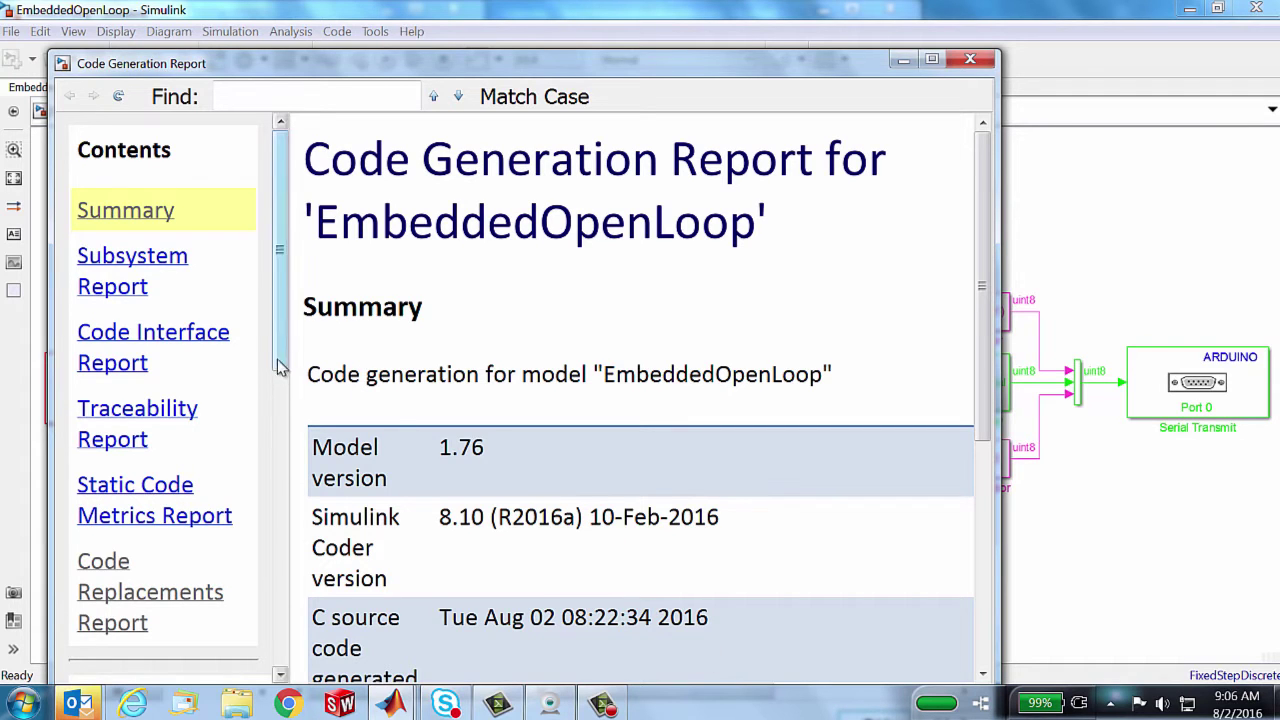
drag(281, 357, 280, 584)
Step: Read through the generated EmbeddedOpenLoop.c file, then return to the model diagram
click(158, 448)
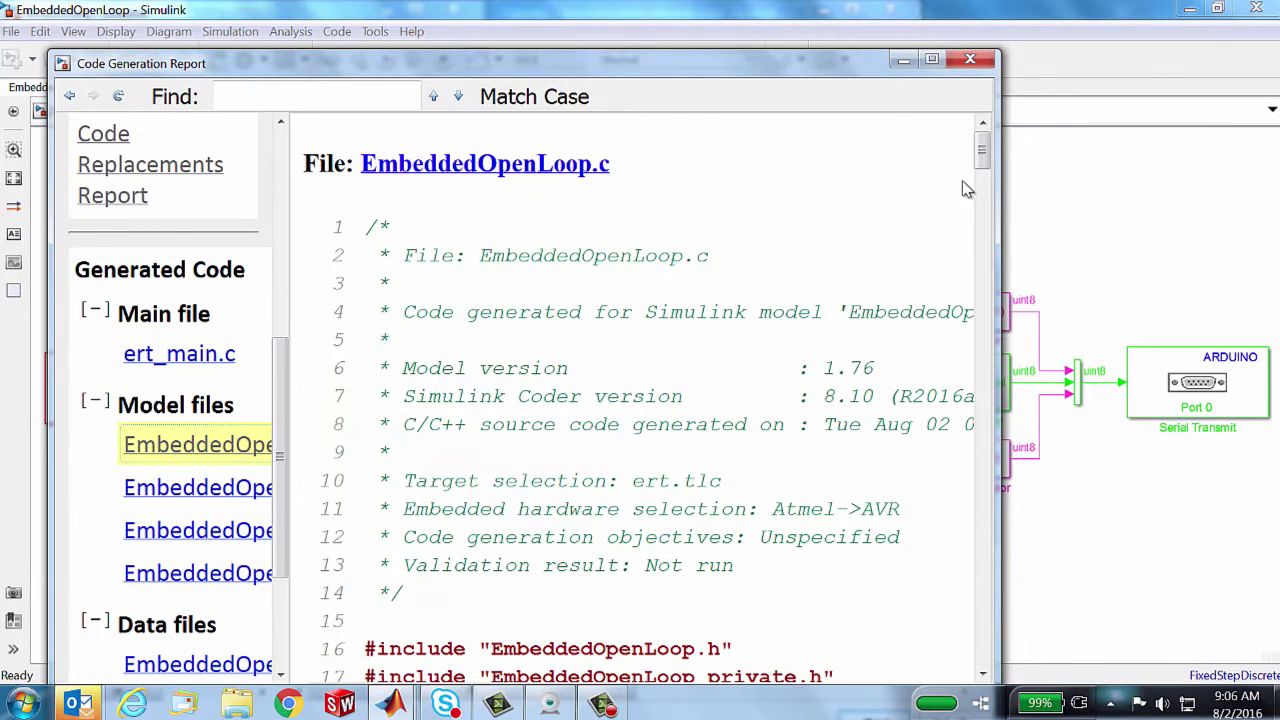
drag(983, 155, 985, 268)
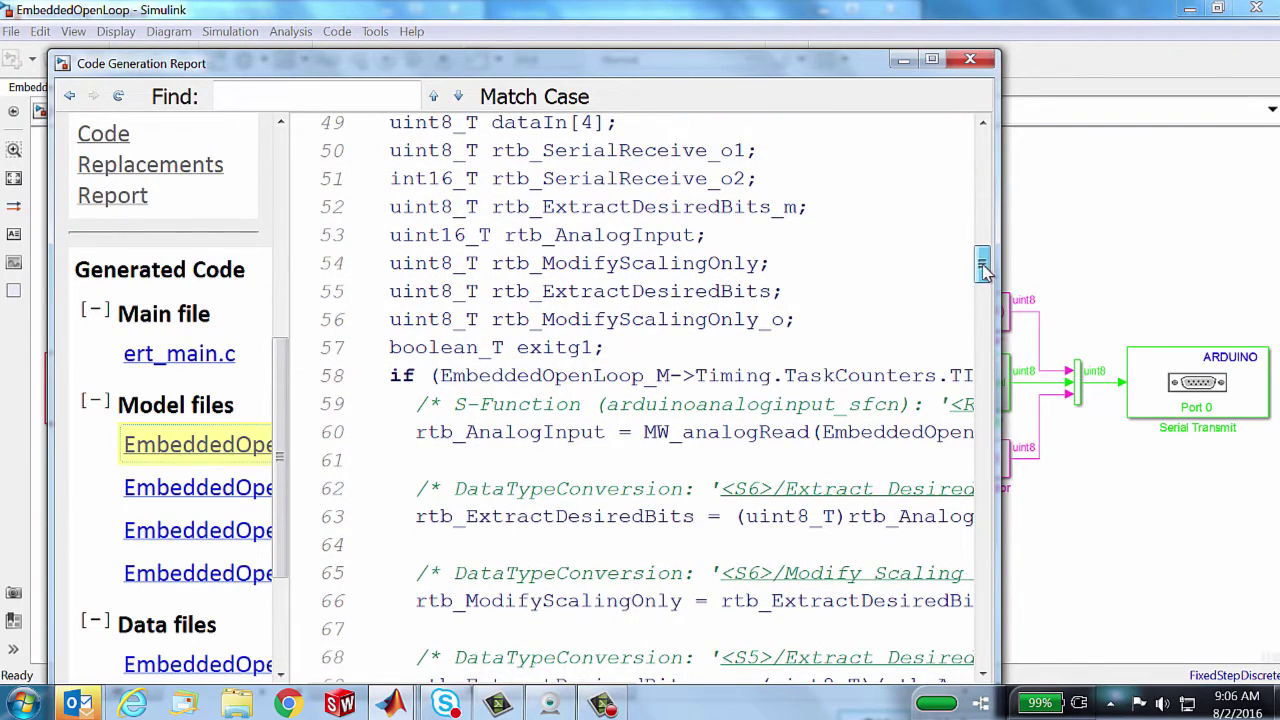
click(1108, 272)
click(1082, 331)
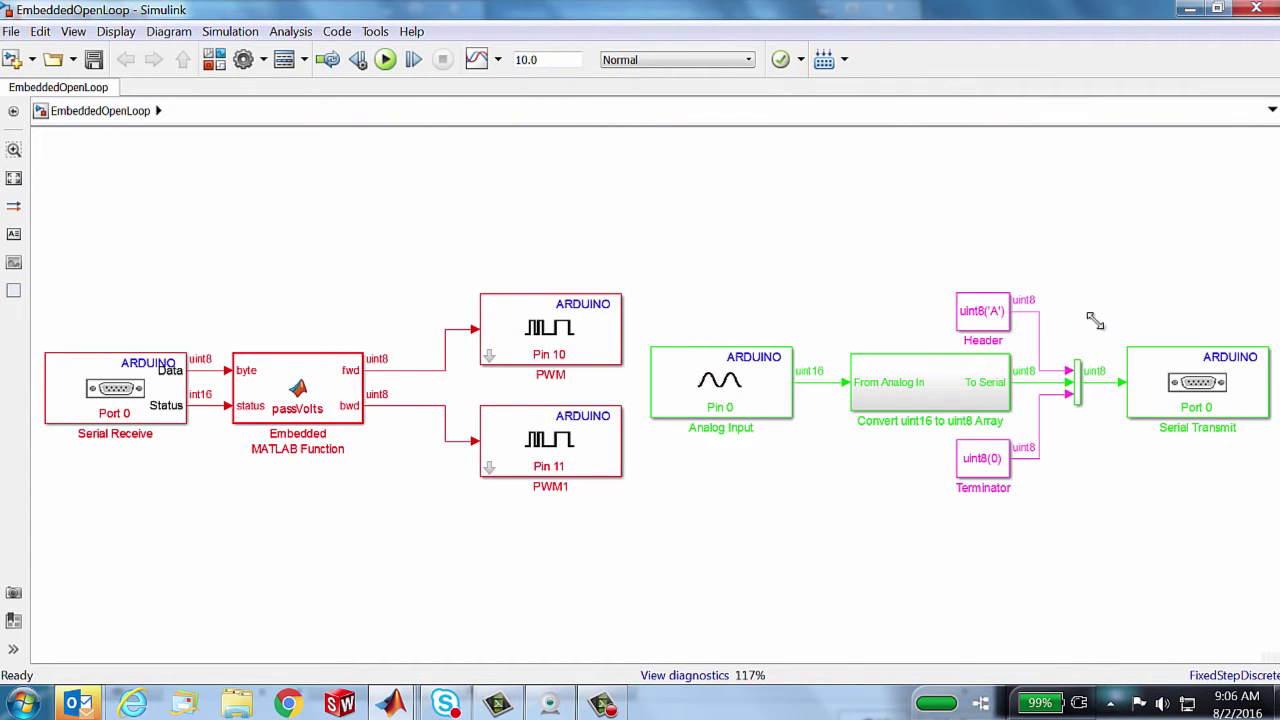
Step: Close EmbeddedOpenLoop, the code report and diagnostics, and fit the Motor3Terry diagram in view
click(1256, 10)
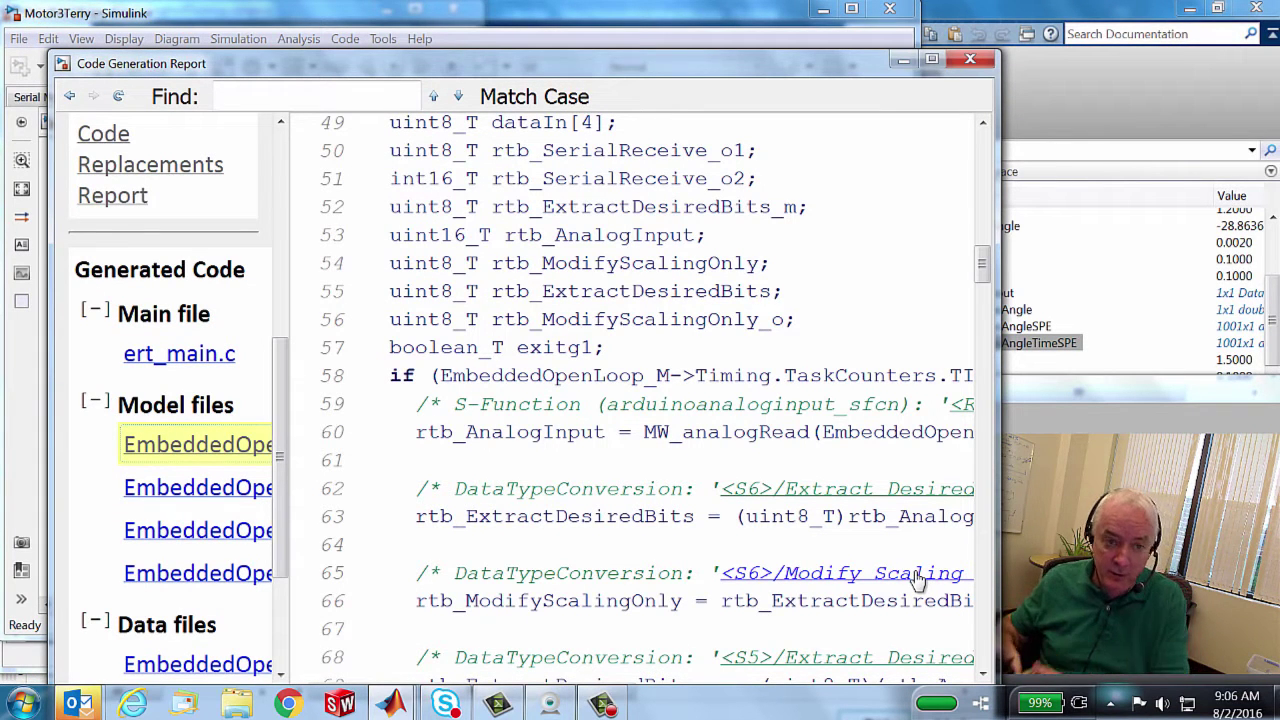
click(969, 59)
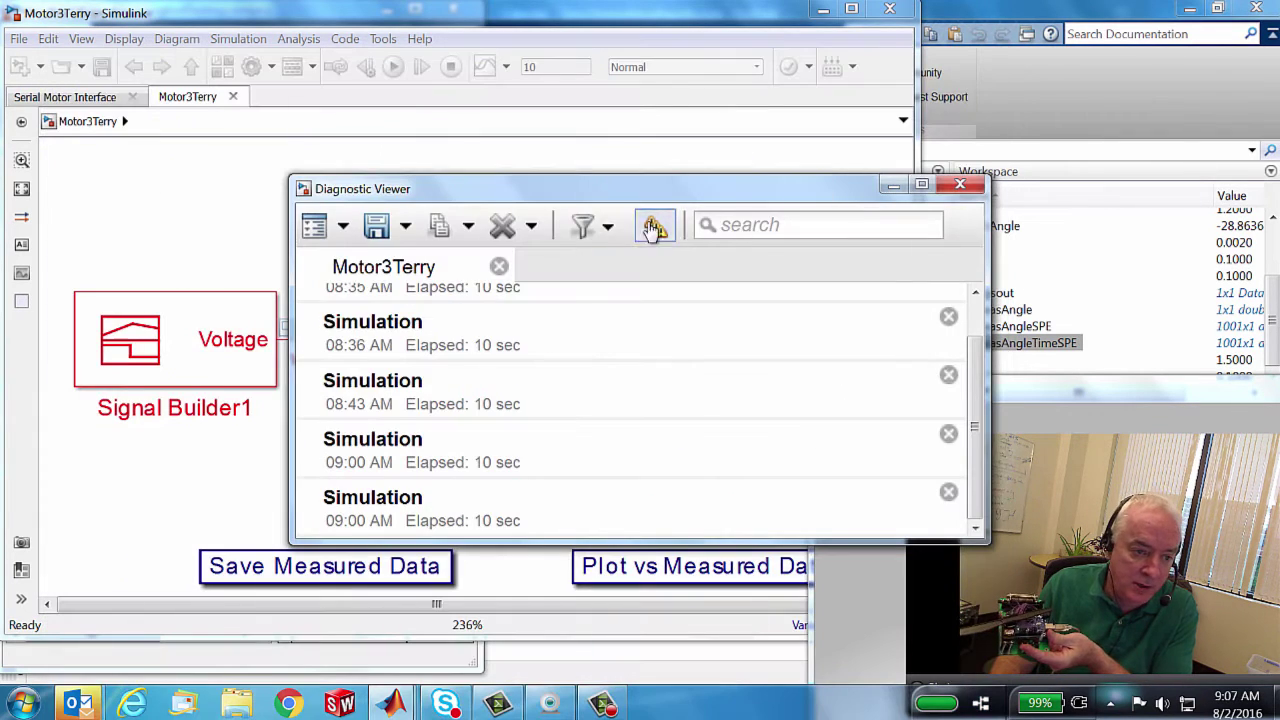
click(960, 184)
click(472, 184)
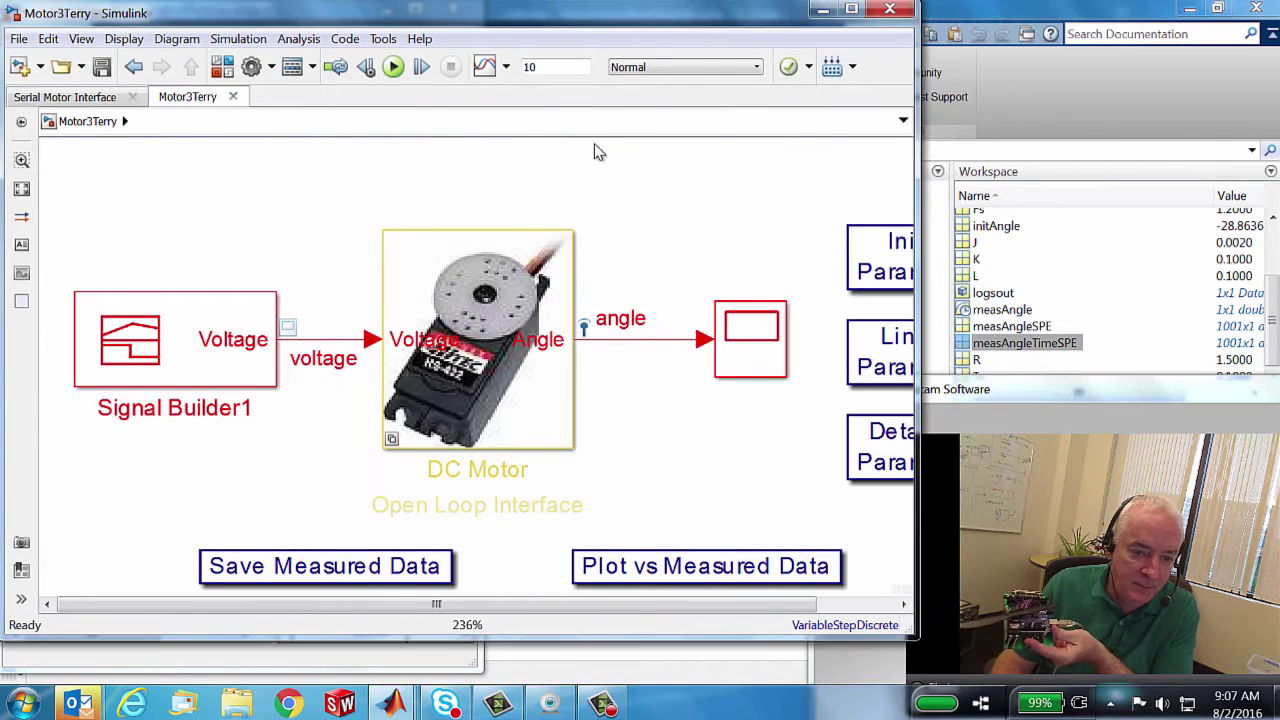
key(space)
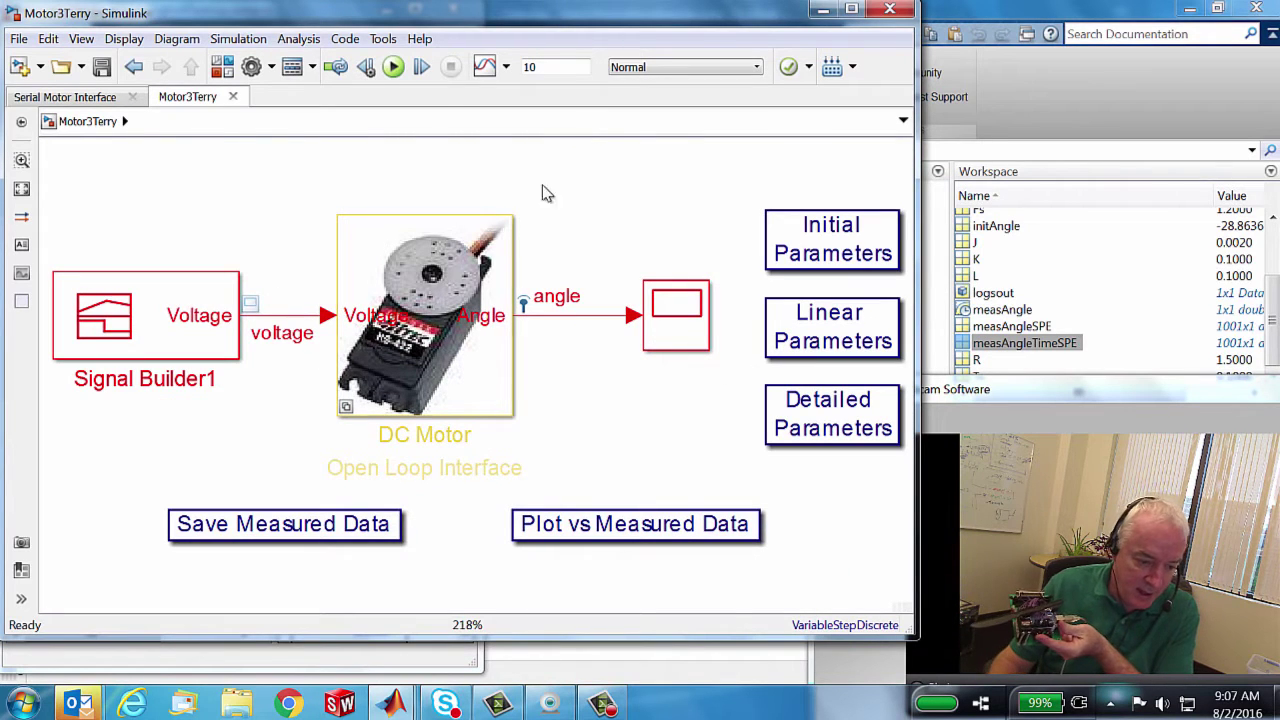
Step: Run the 10 s simulation, watch the angle in Scope1, and save the measured data
click(393, 67)
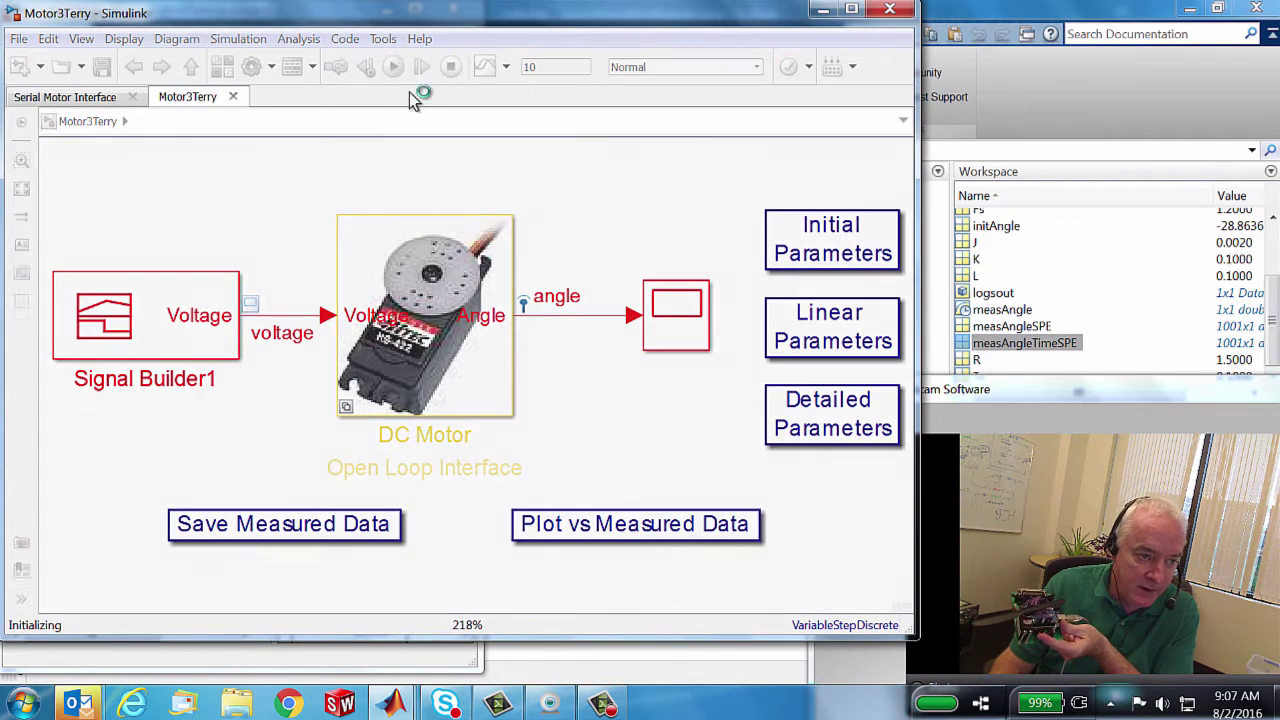
double_click(665, 333)
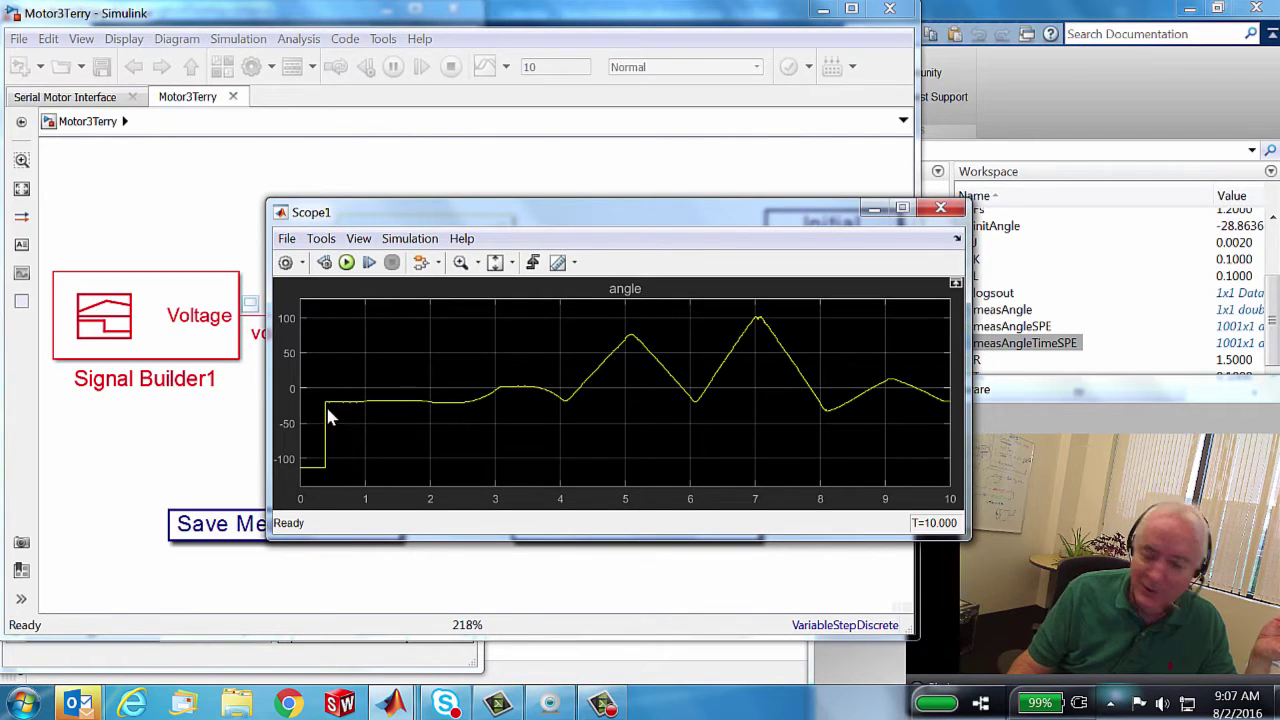
click(140, 455)
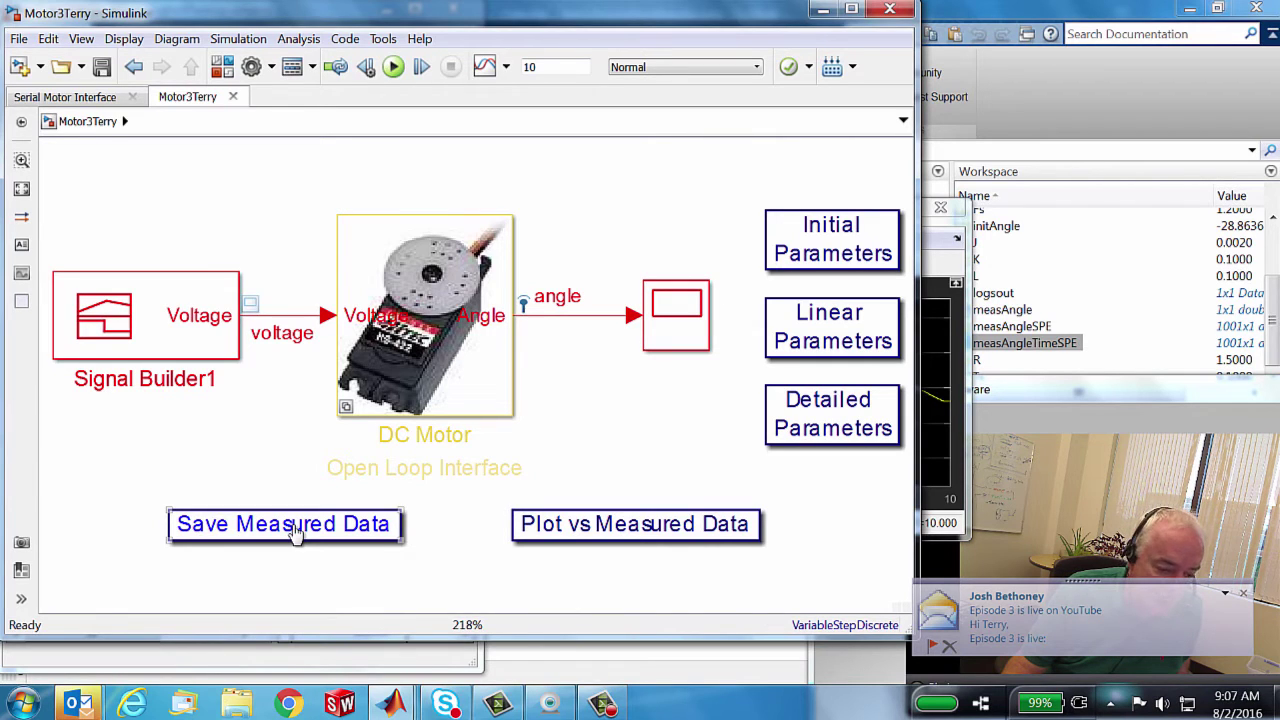
click(295, 533)
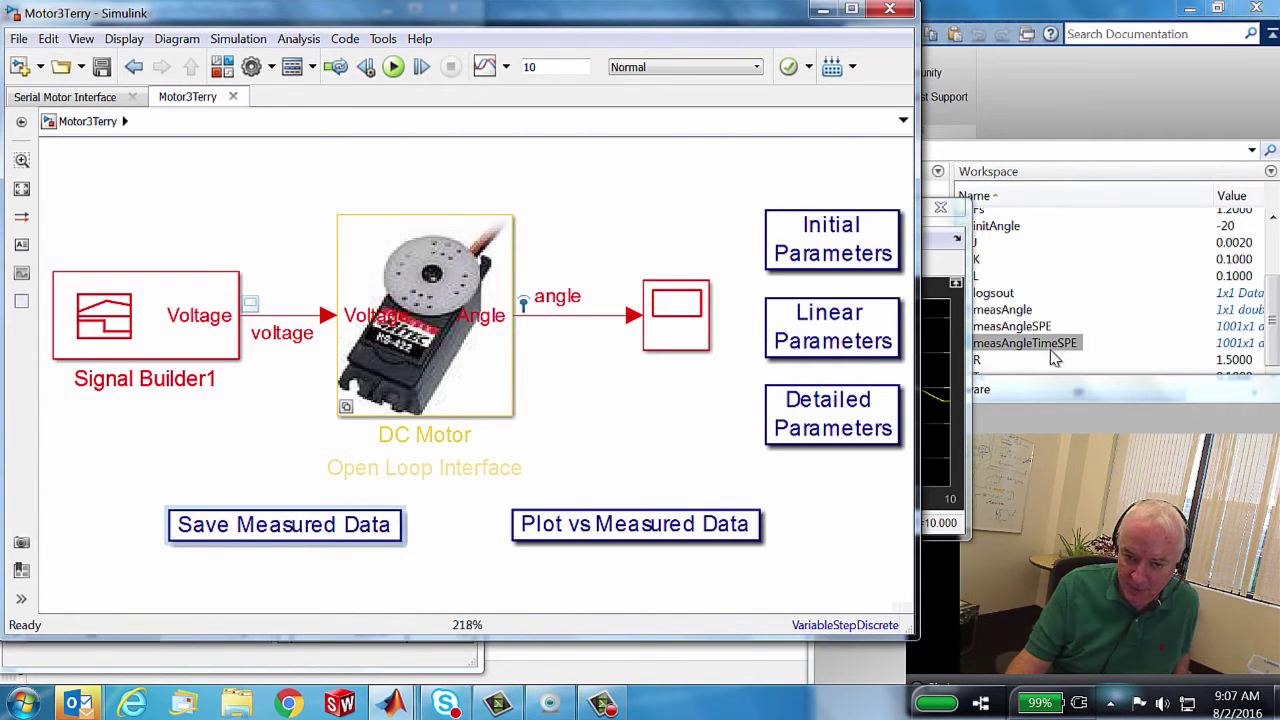
Step: Inspect the Save Measured Data annotation's ClickFcn code, noting logsout, and cancel without changes
right_click(309, 525)
click(362, 490)
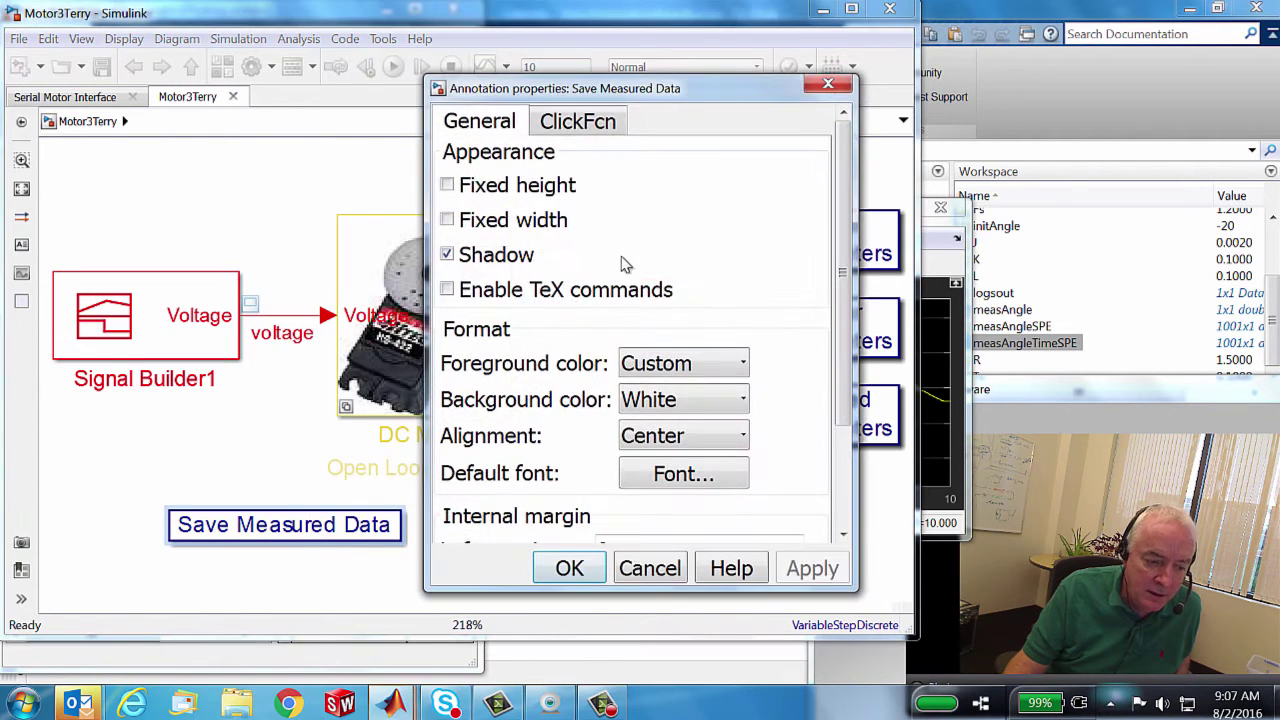
click(608, 124)
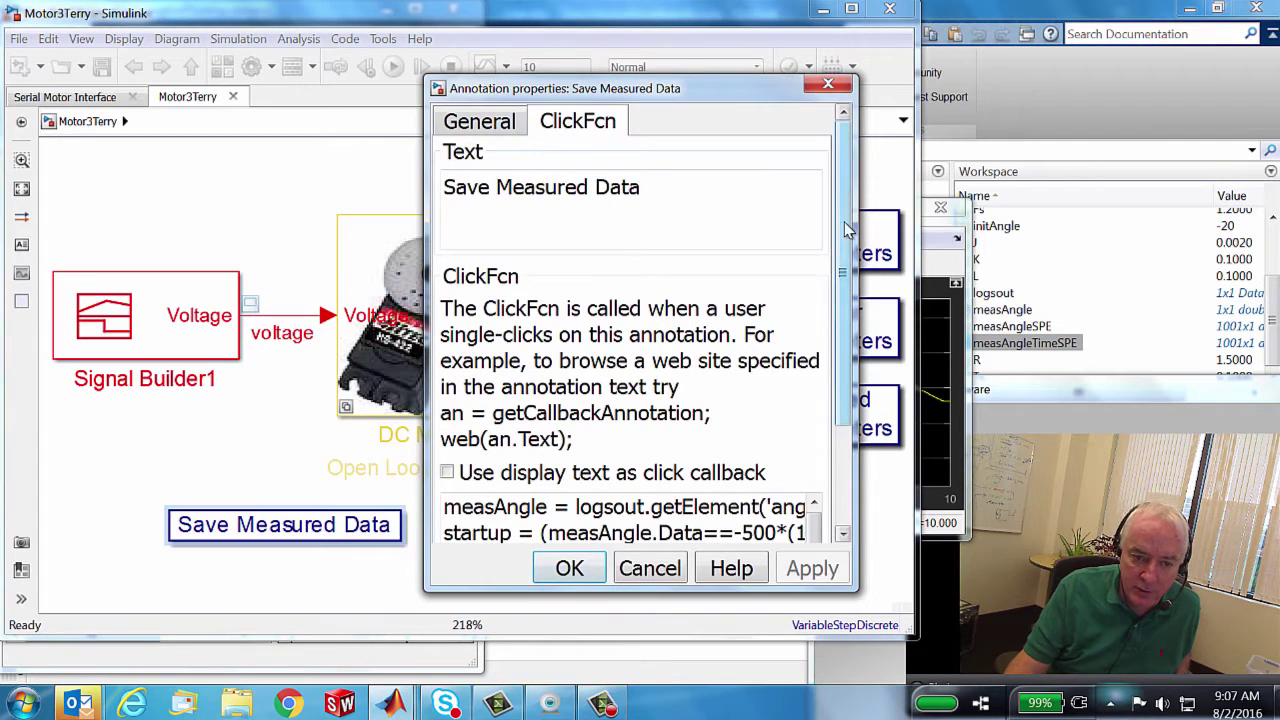
scroll(847, 245, down, 3)
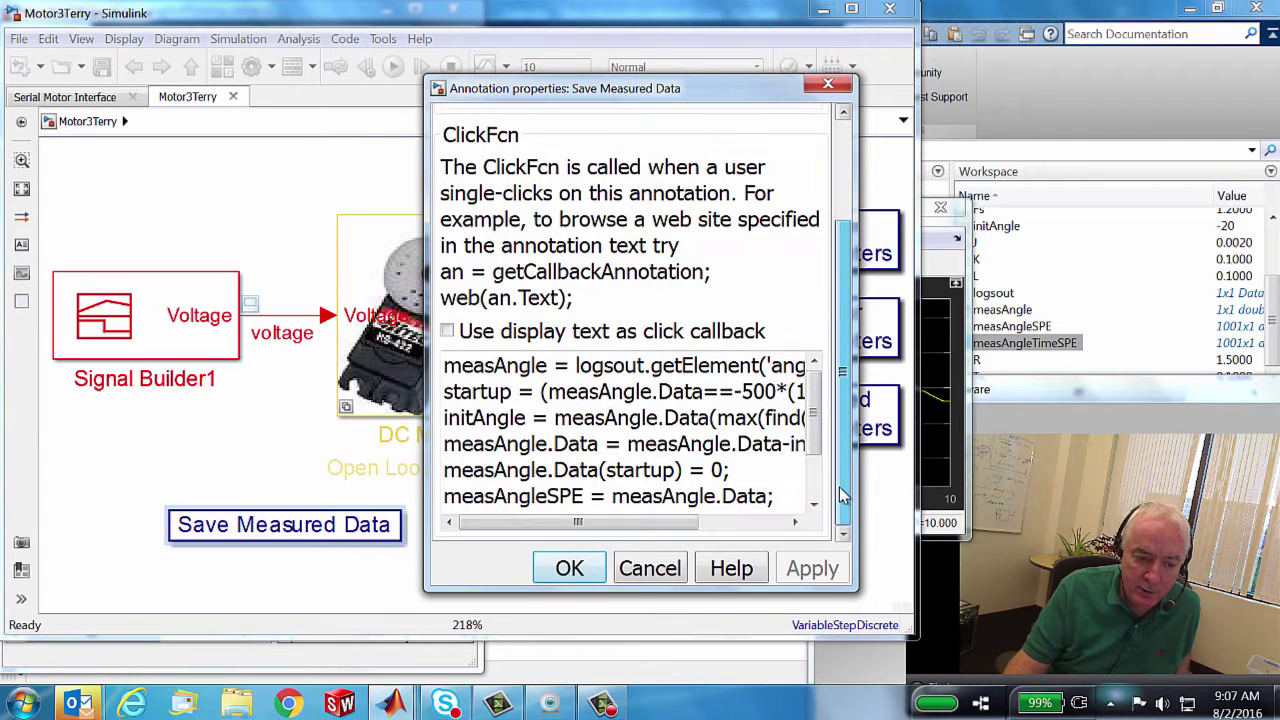
double_click(608, 368)
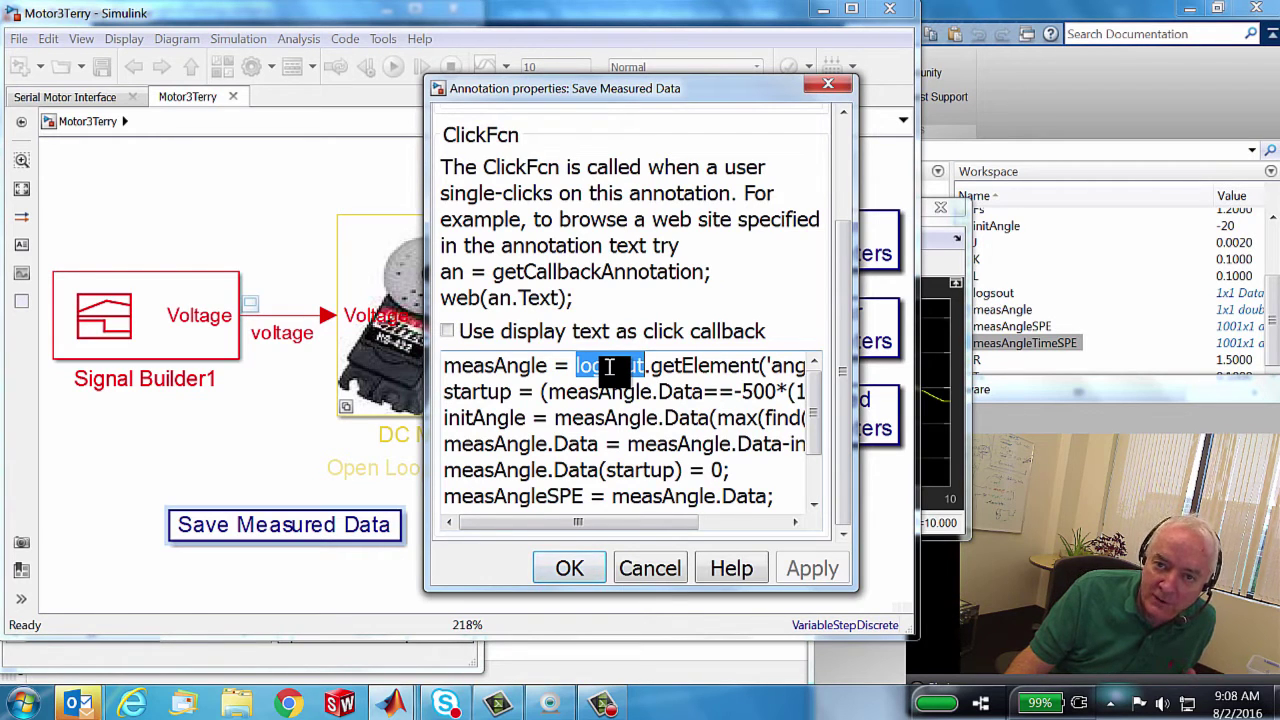
click(649, 568)
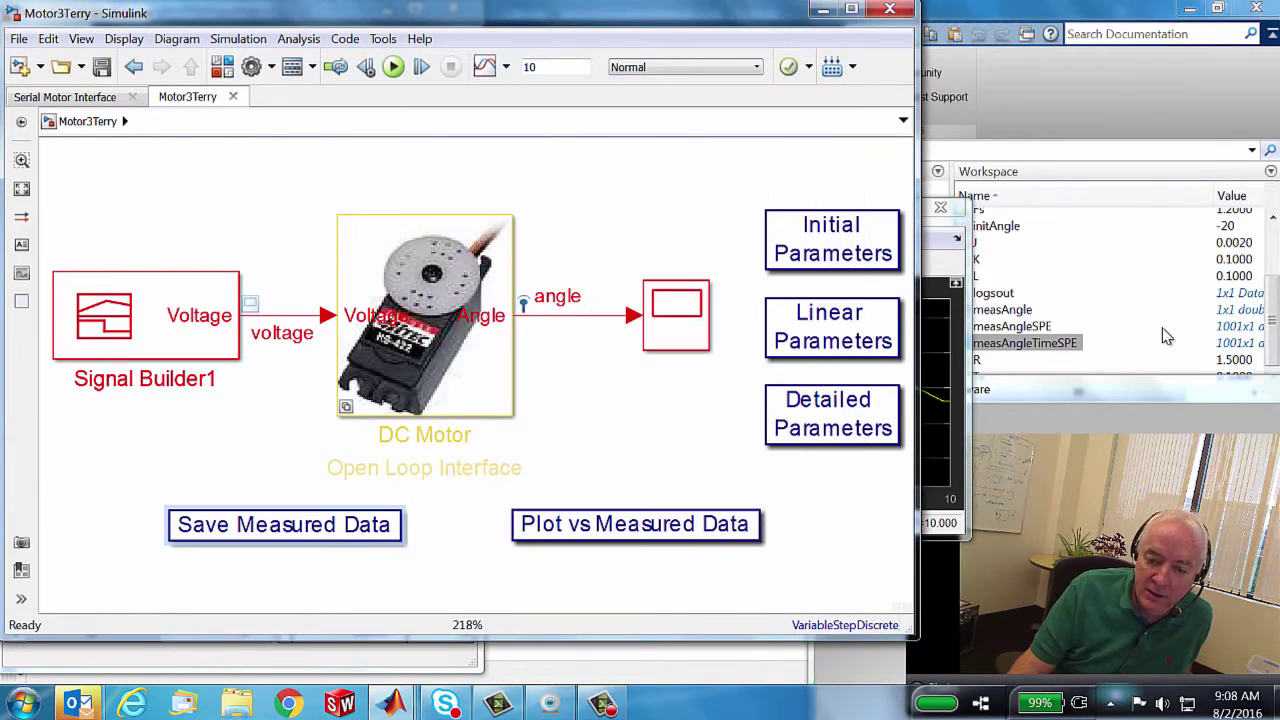
Step: Select the measAngleTimeSPE and measAngleSPE variables in the MATLAB Workspace
click(1165, 335)
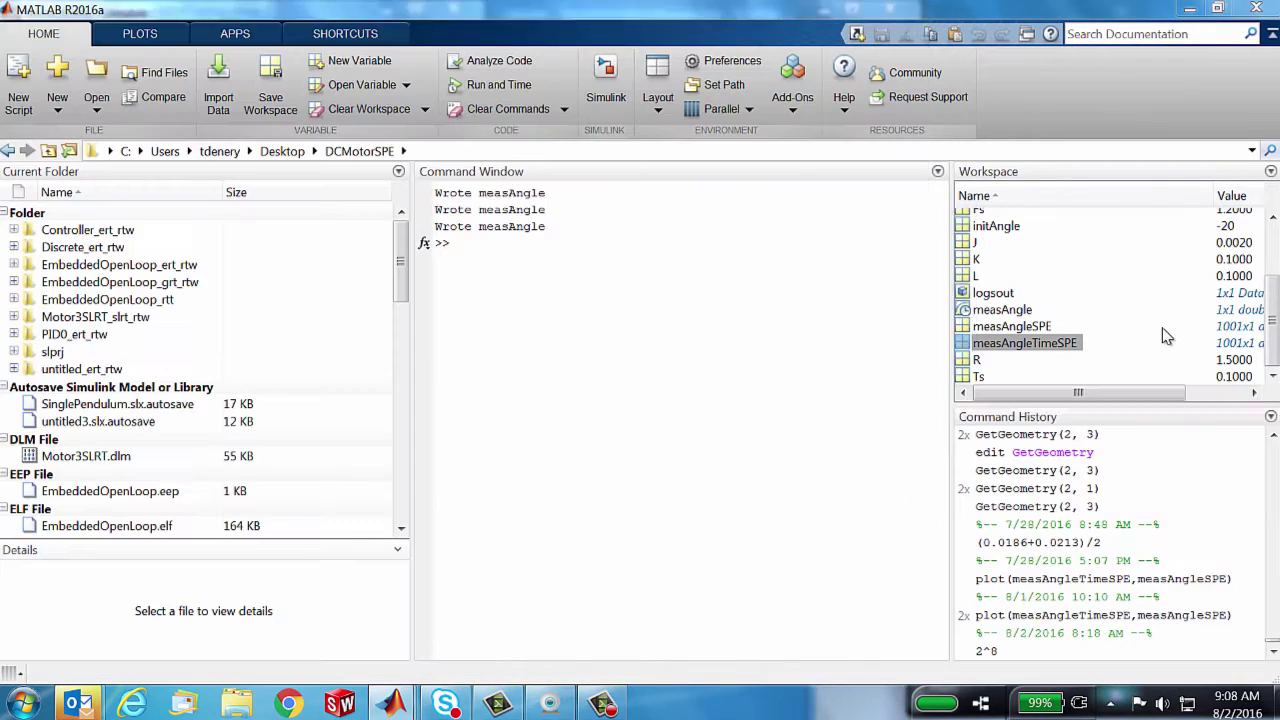
click(1036, 344)
ctrl+click(1021, 330)
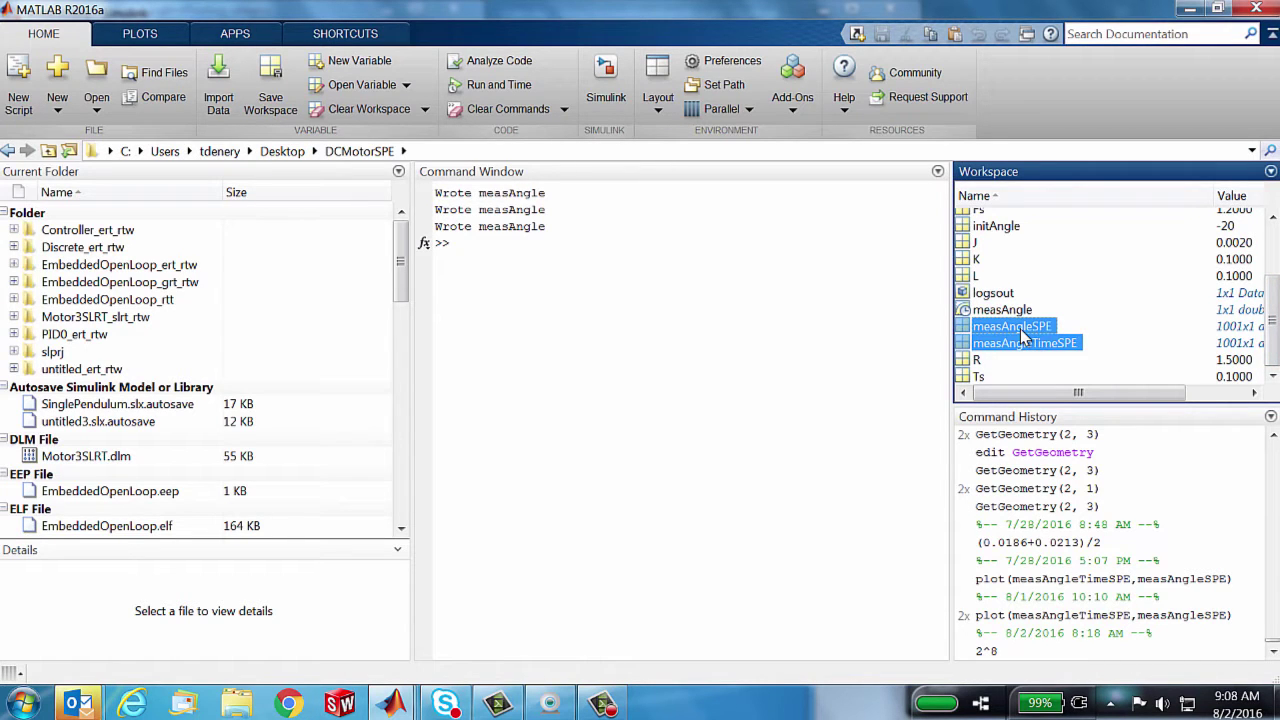
Step: Plot measAngleSPE versus measAngleTimeSPE over 0–10 s, then bring Motor3Terry back to front
right_click(1021, 336)
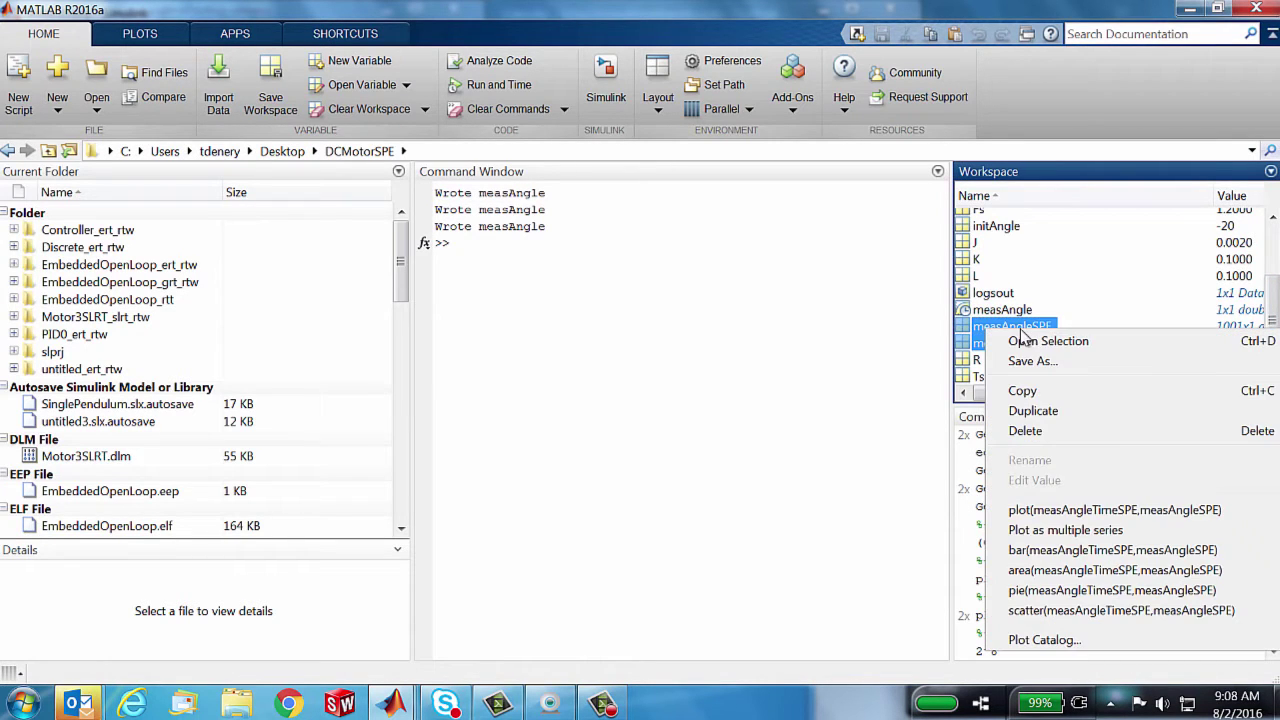
click(1057, 510)
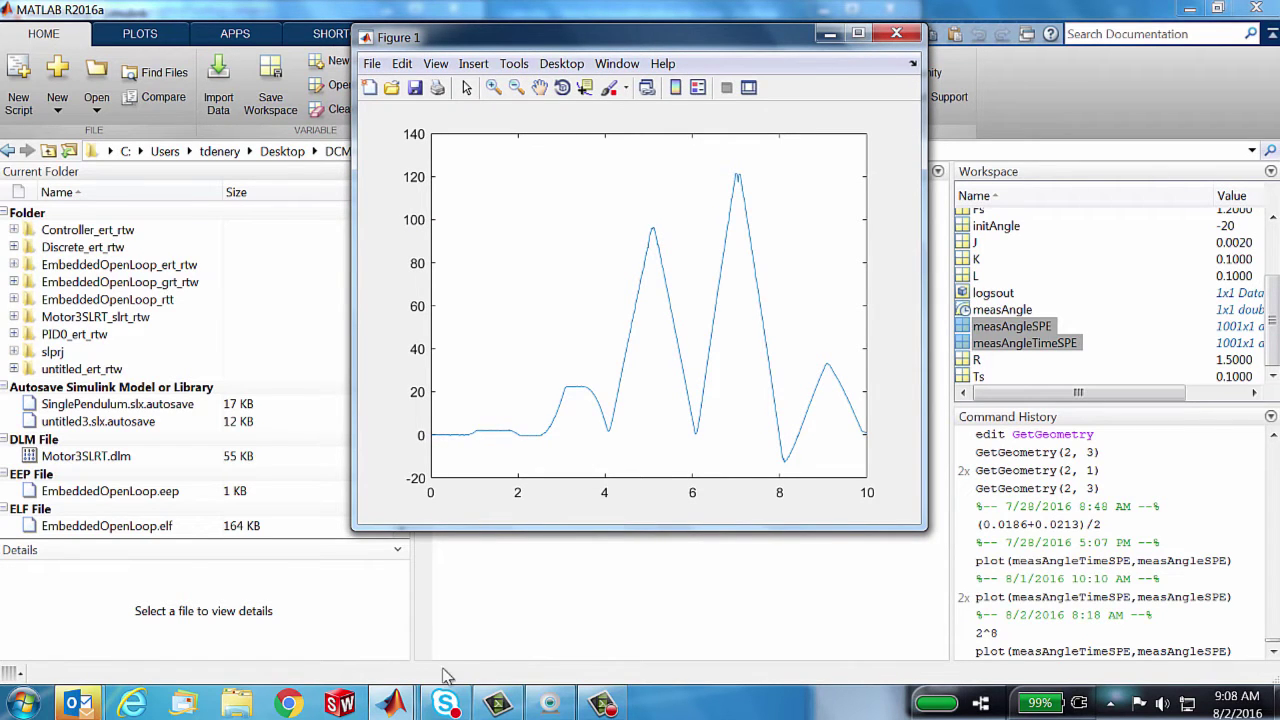
click(392, 705)
click(545, 570)
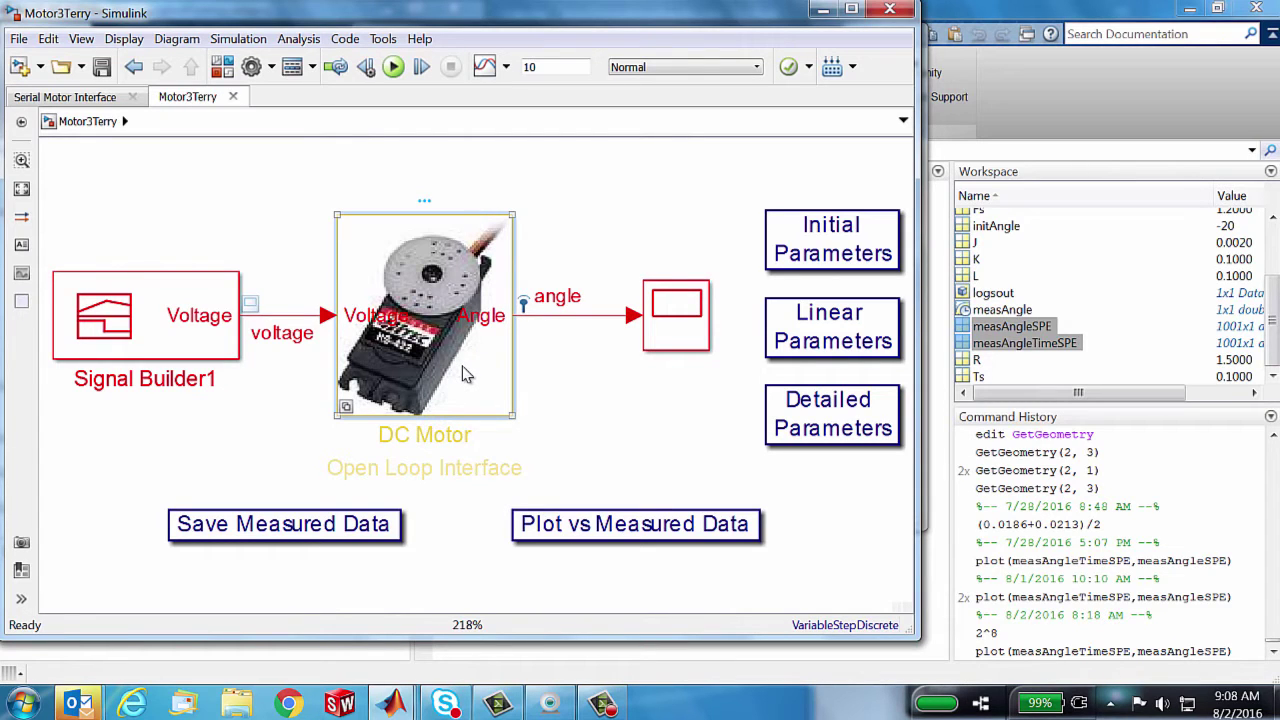
Step: Set the DC Motor block choice to the Simulink Model variant
right_click(463, 374)
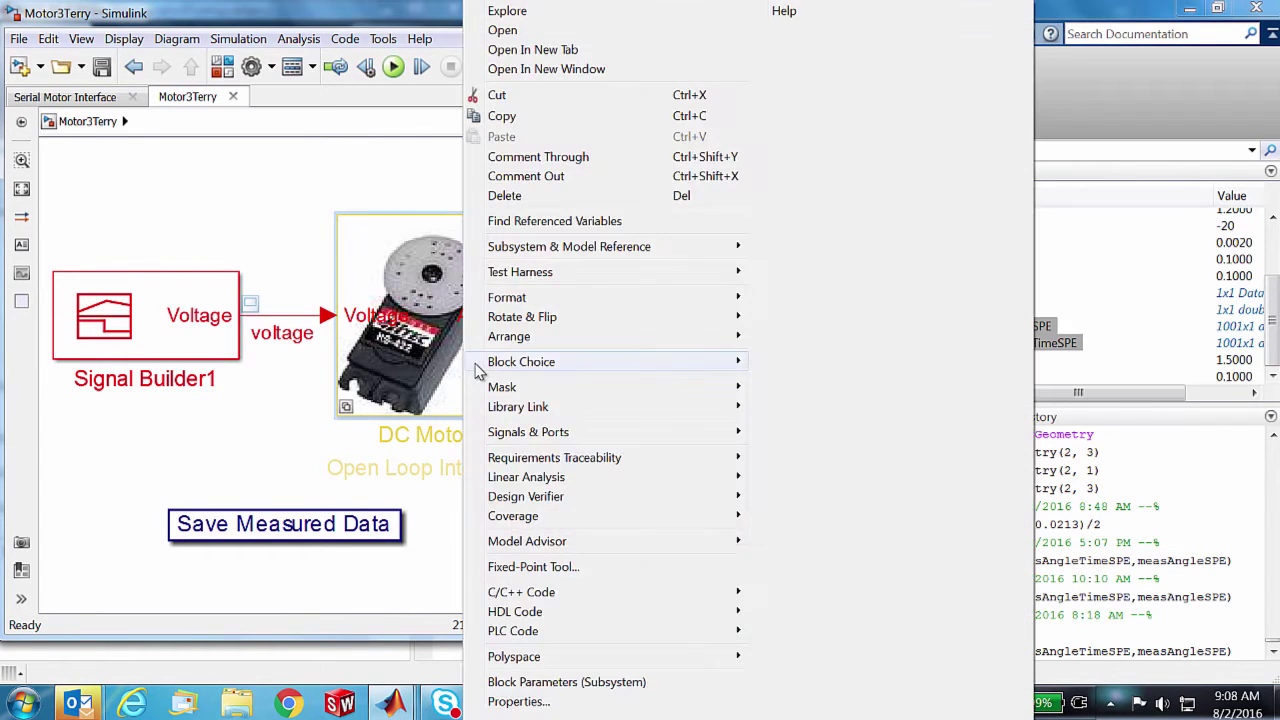
mouse_move(530, 388)
mouse_move(550, 363)
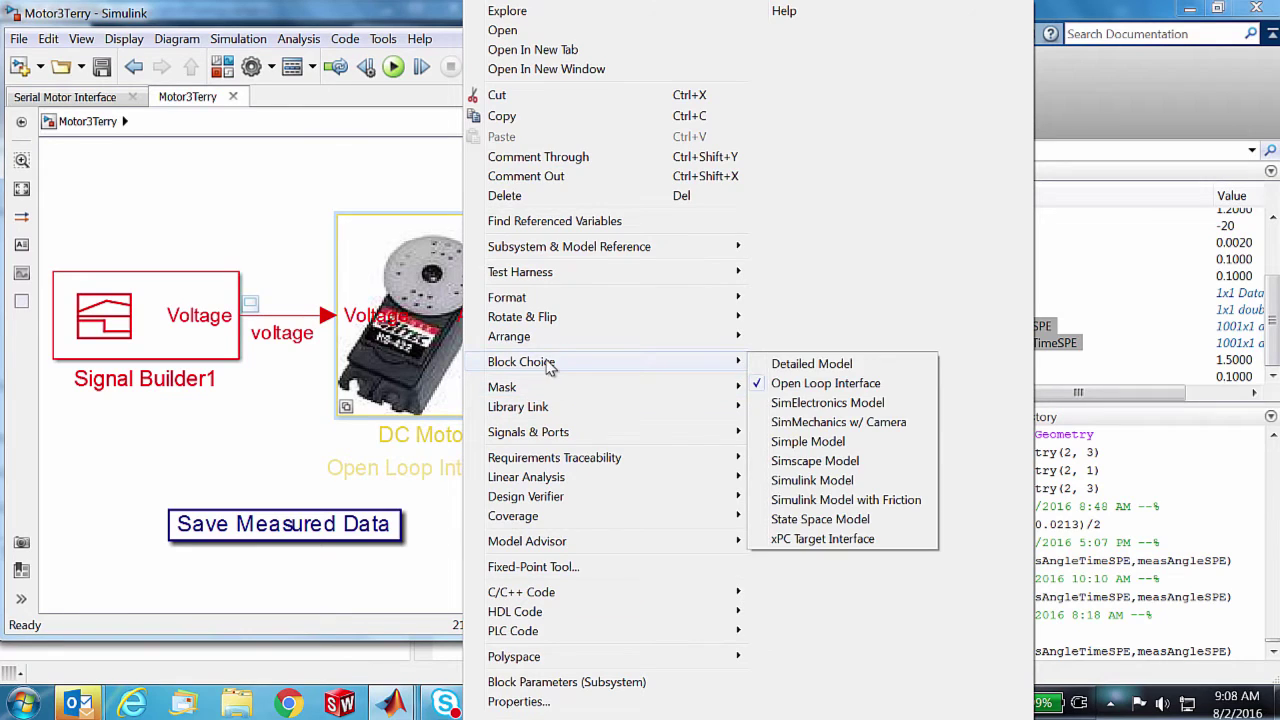
click(812, 481)
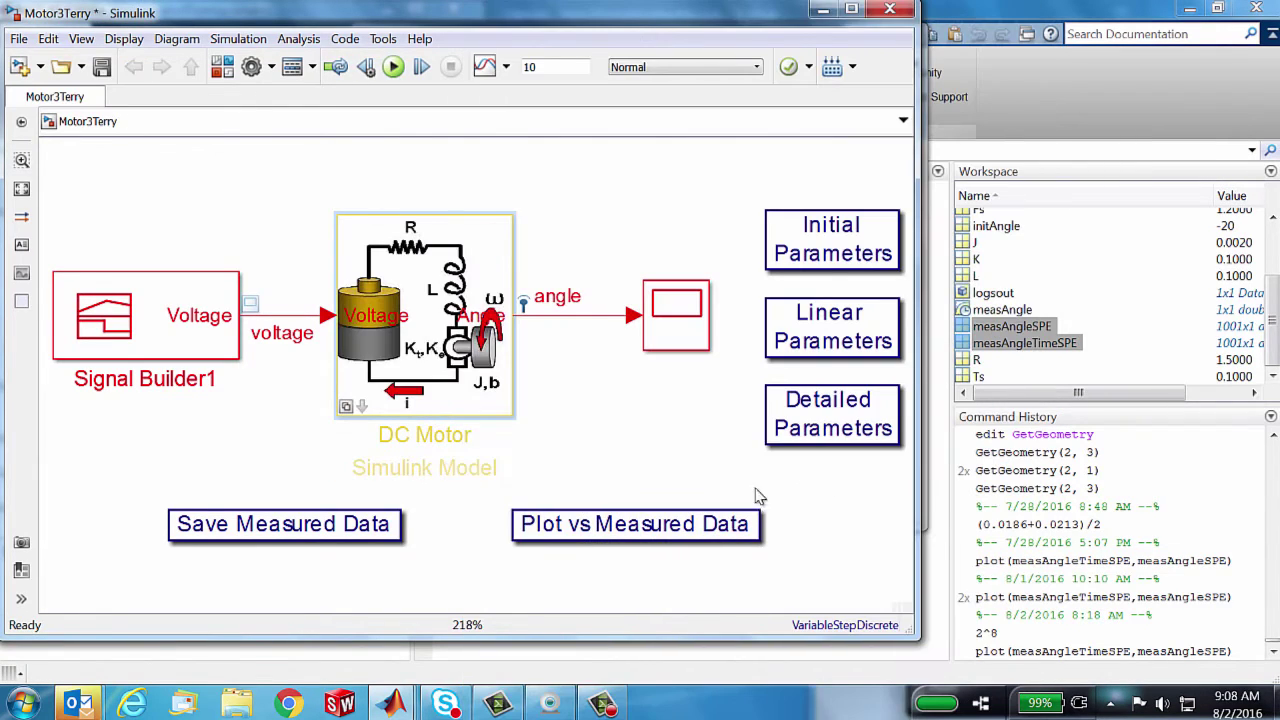
Step: Look over the variant's mechanical feedback loop and electrical 1/L and 1/s blocks, then return up
click(364, 408)
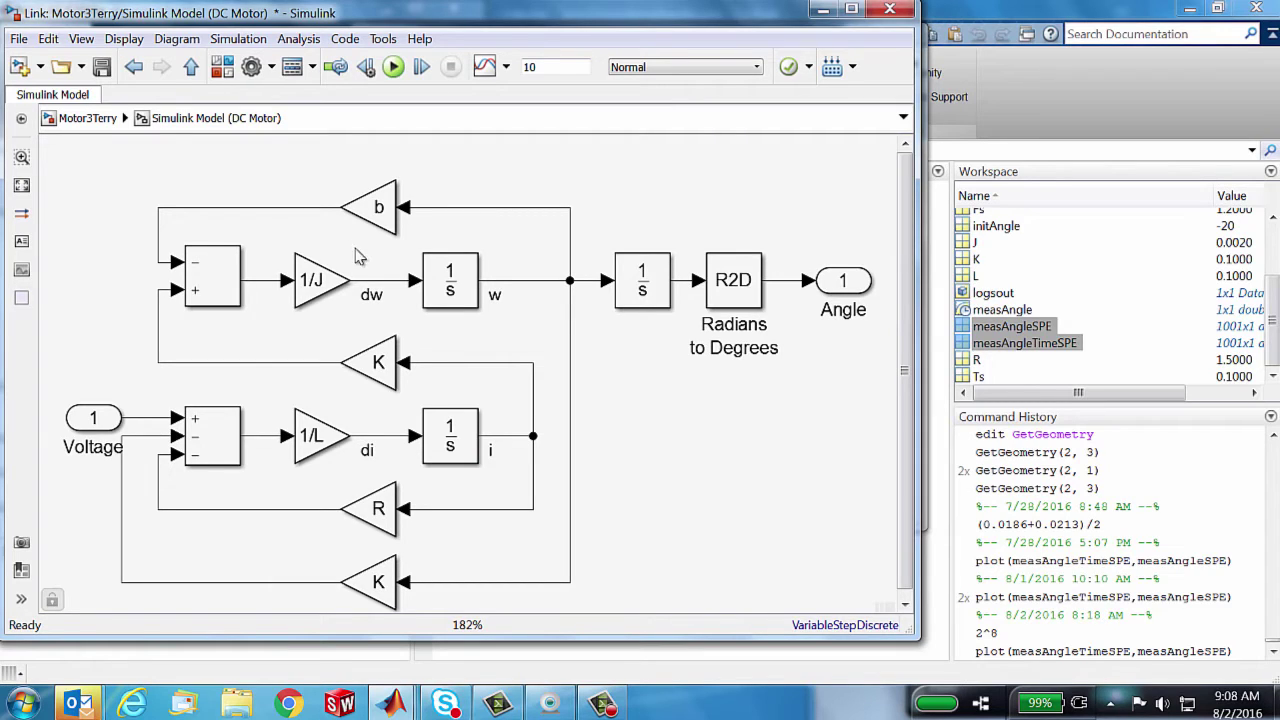
drag(97, 240, 568, 344)
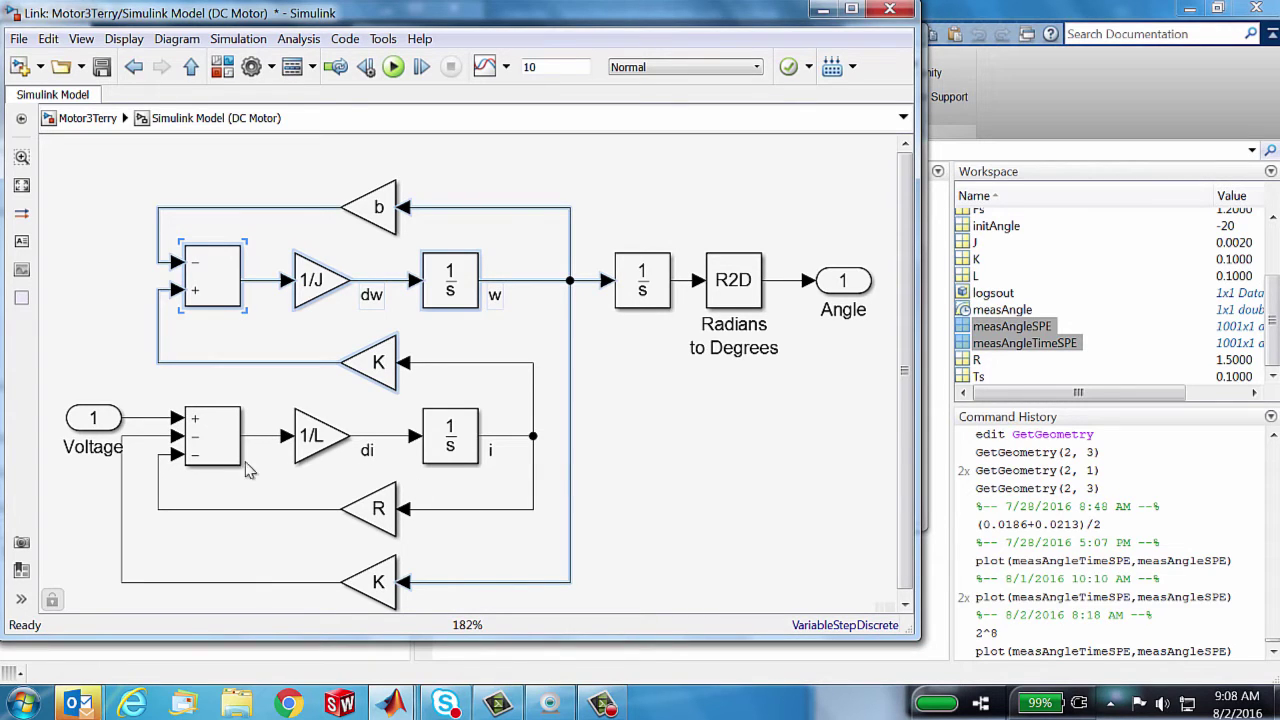
drag(250, 398, 530, 510)
key(Escape)
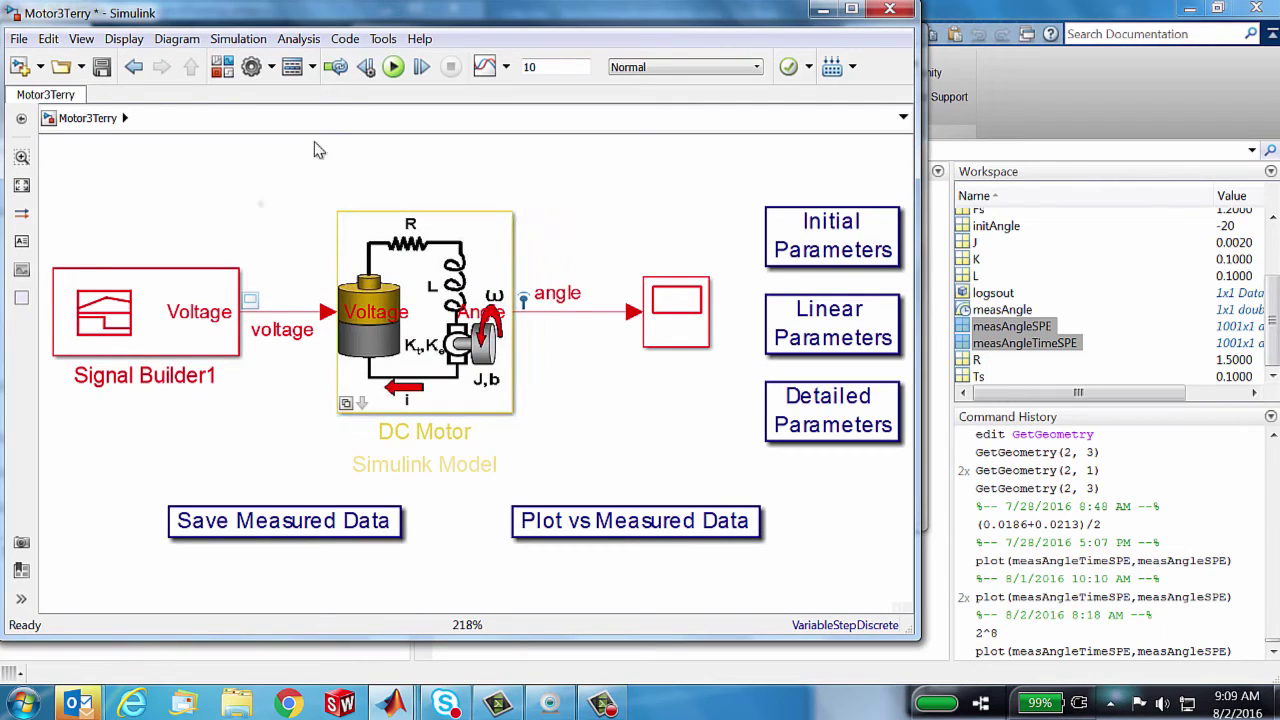
Step: Simulate the Simulink Model variant and compare its angle against measured data over 0–10 s
click(393, 67)
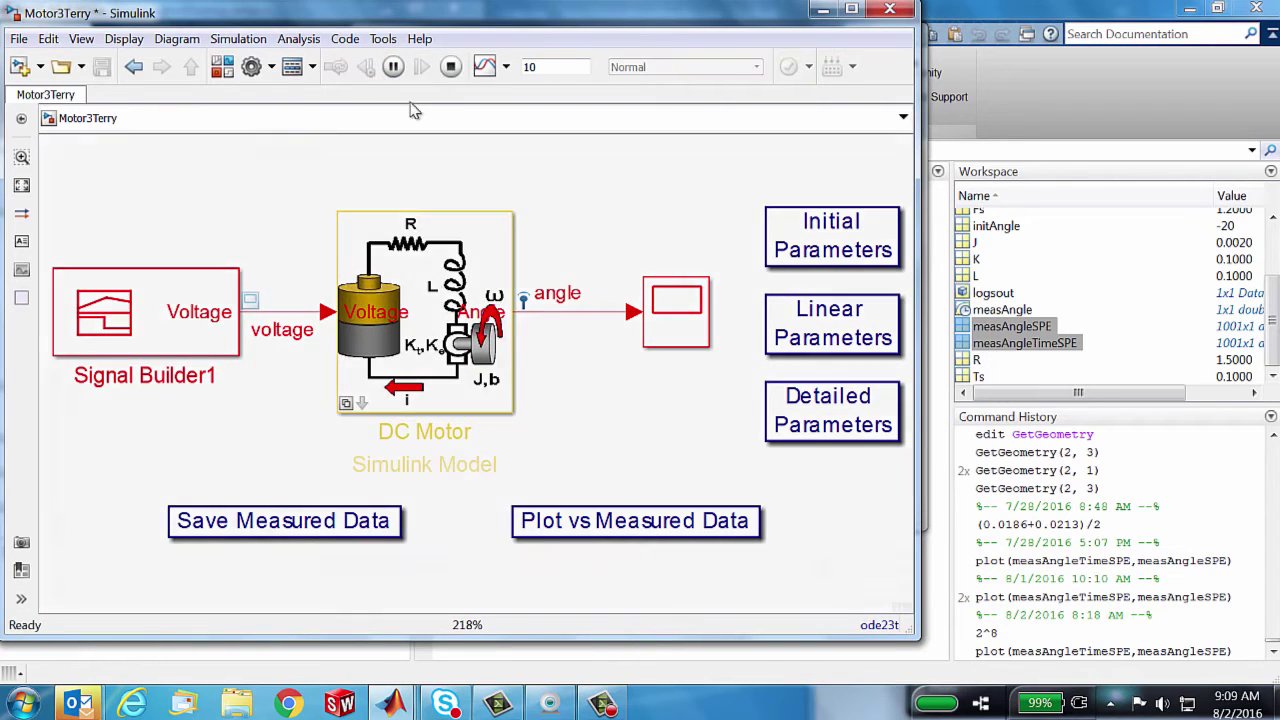
double_click(605, 530)
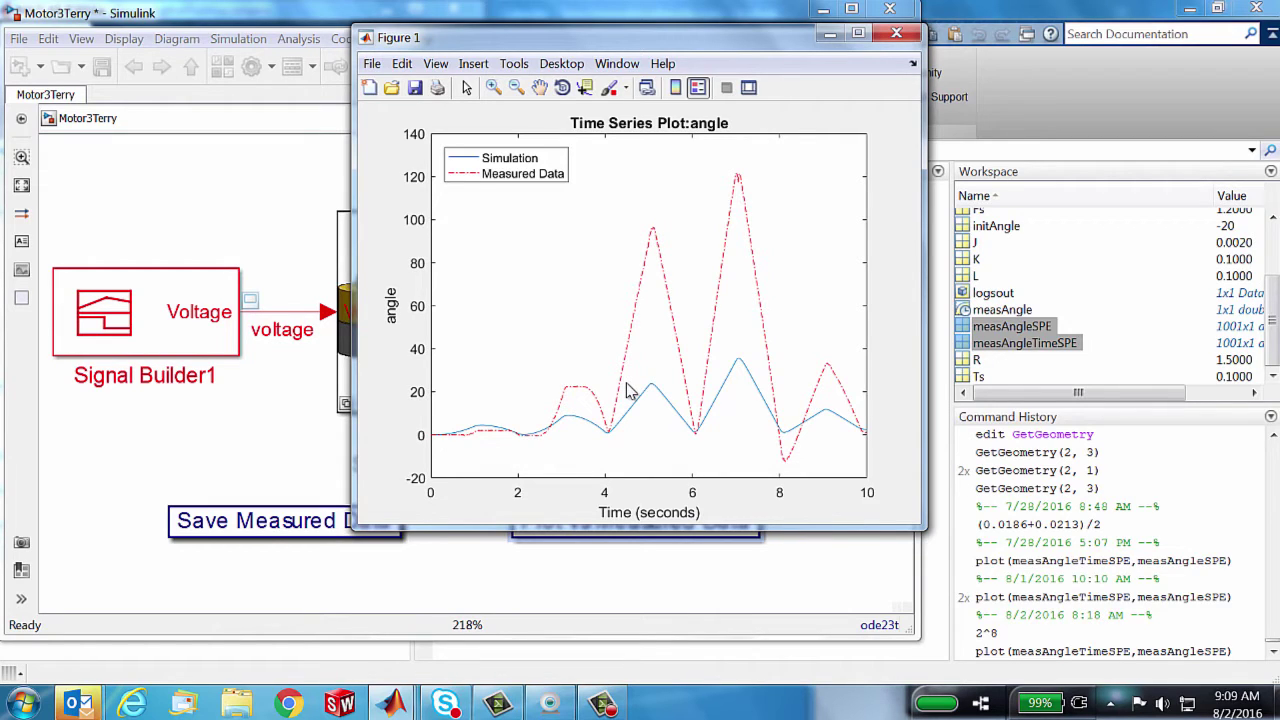
key(alt+F4)
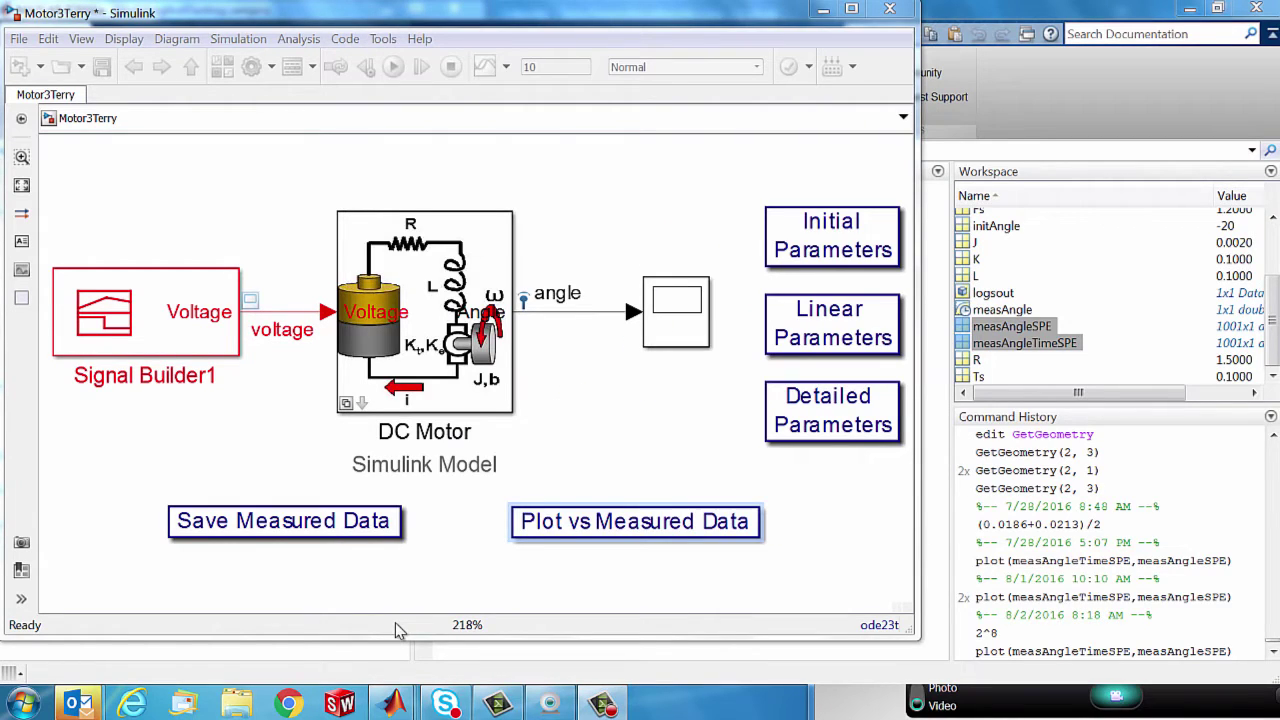
Step: Launch Parameter Estimation for Motor3Terry, add new experiment Exp, then switch to the MATLAB desktop
click(270, 198)
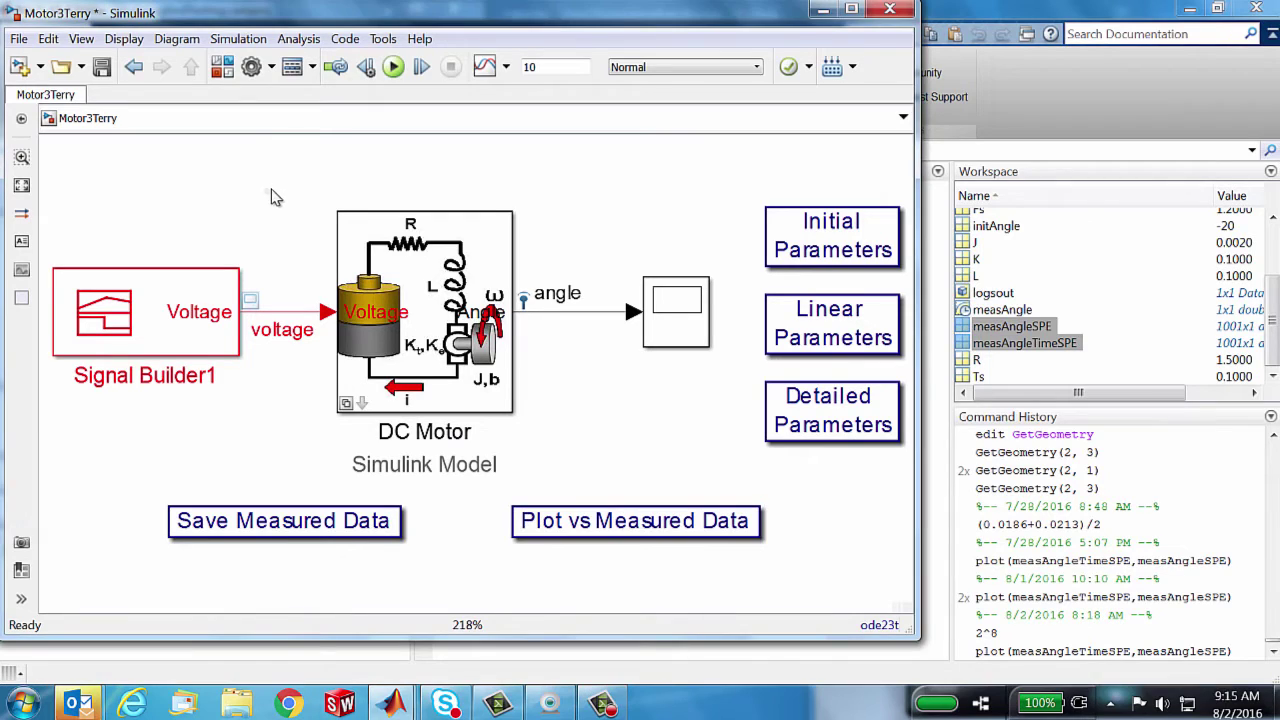
click(300, 39)
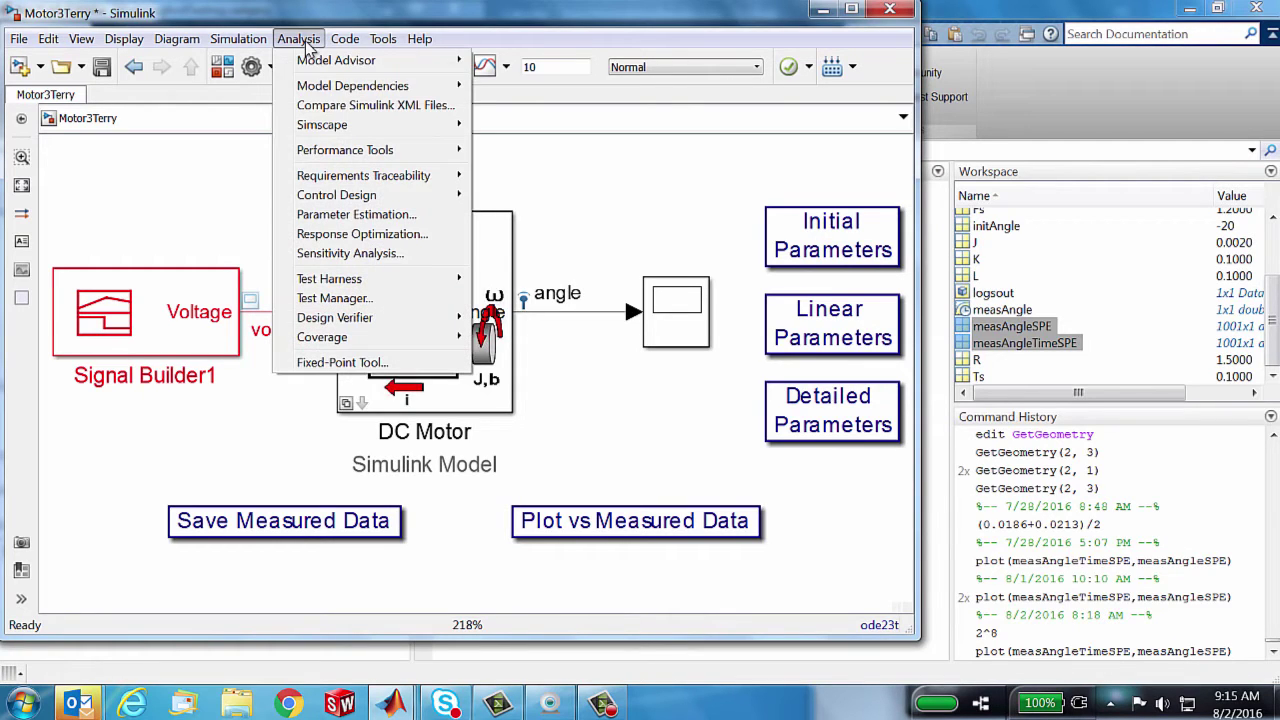
click(356, 214)
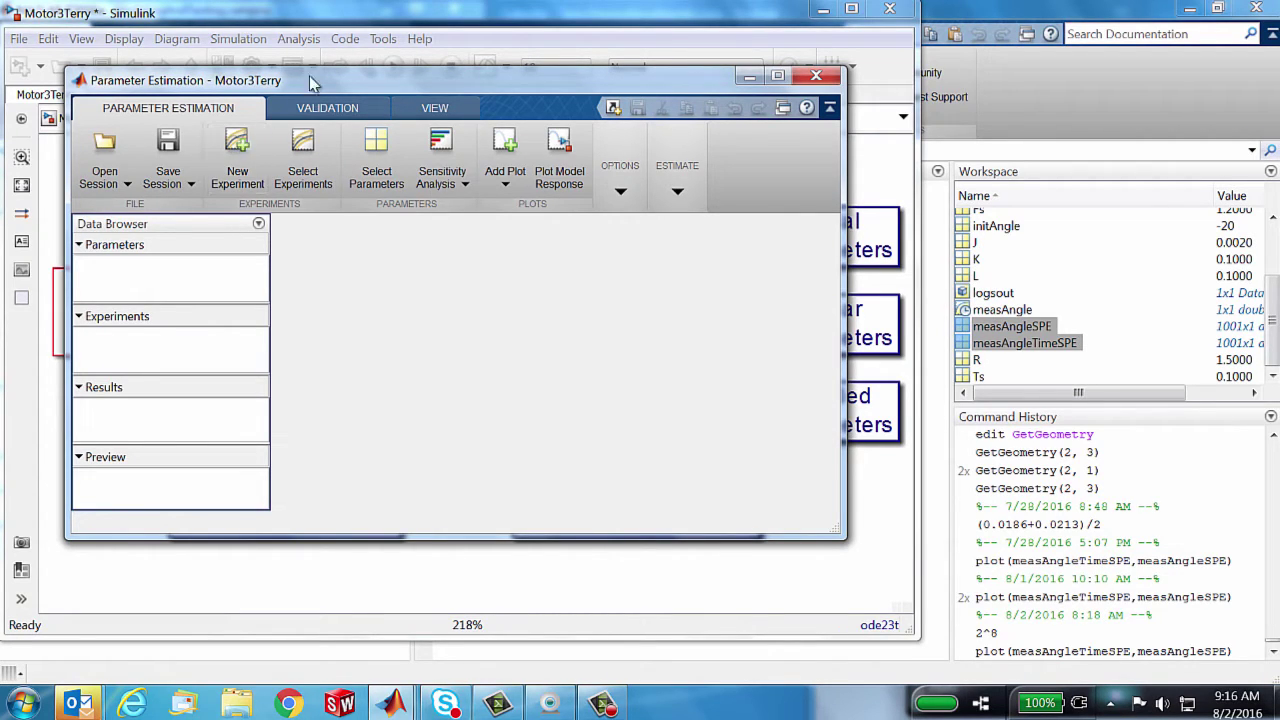
drag(316, 86, 337, 418)
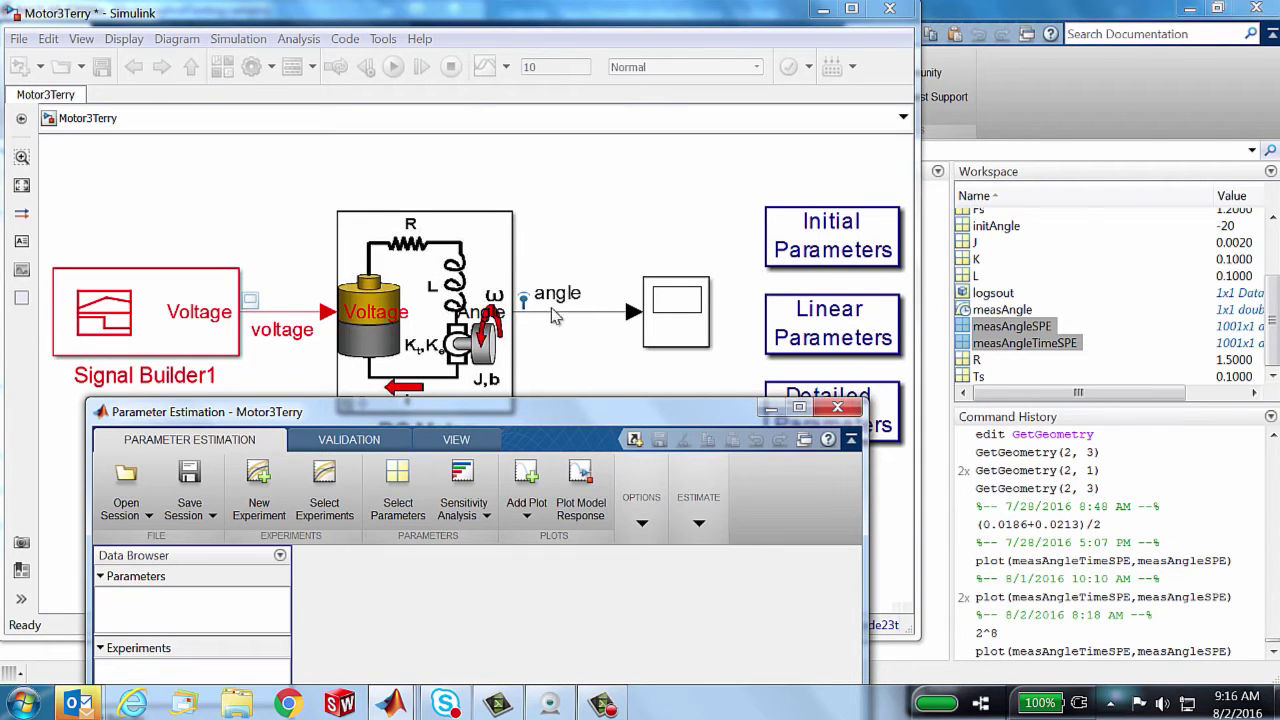
drag(483, 414, 470, 118)
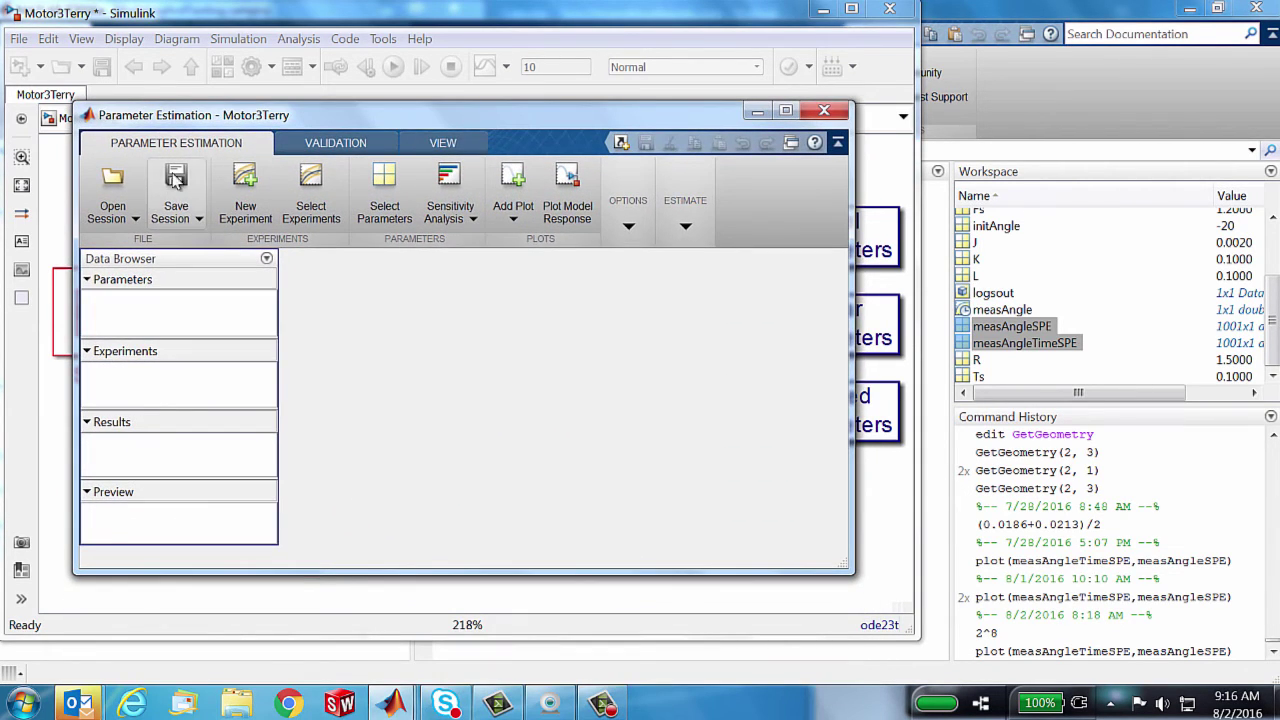
click(246, 184)
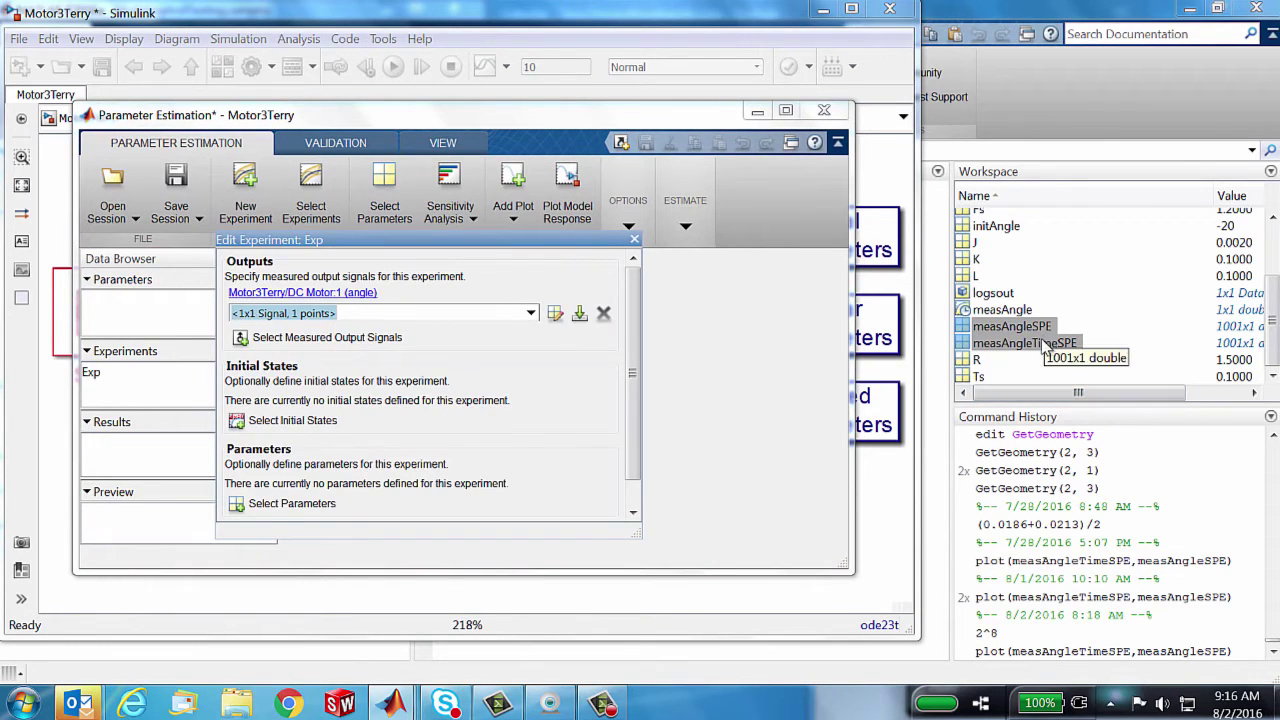
click(905, 656)
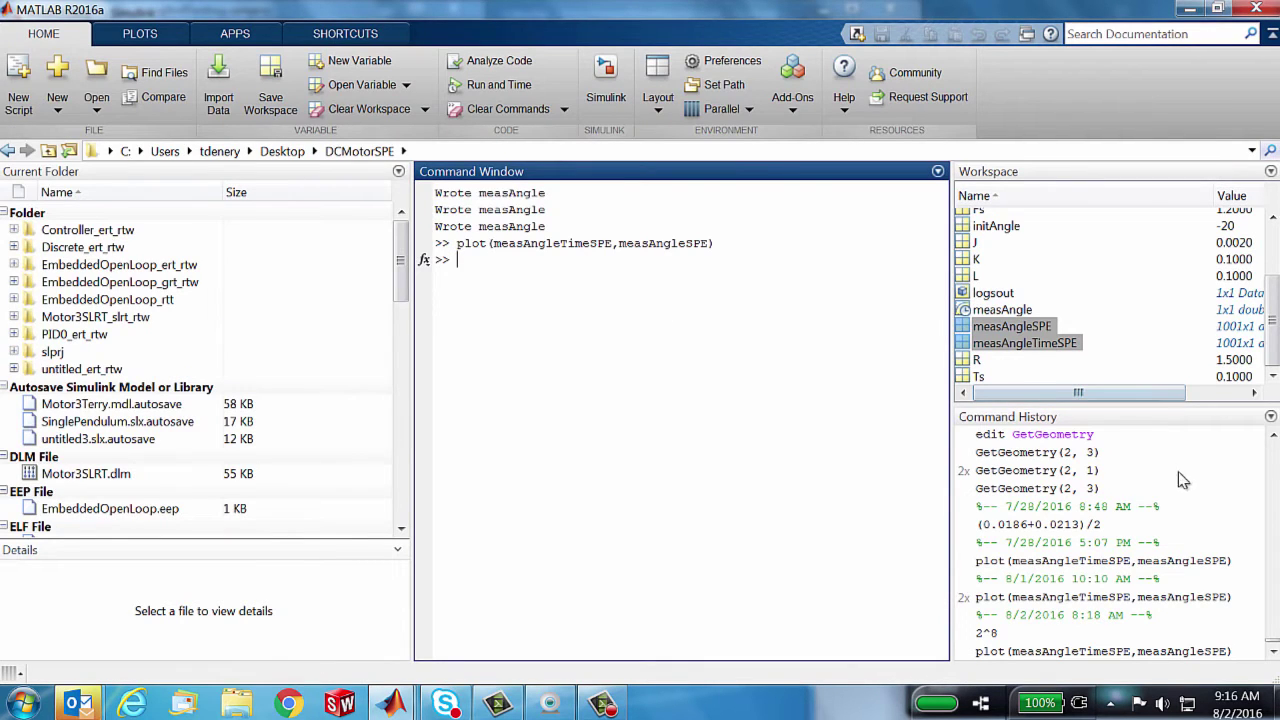
Step: Build the expression [measAngleTimeSPE, measAngleSPE] at the MATLAB prompt and copy it
drag(985, 331, 475, 255)
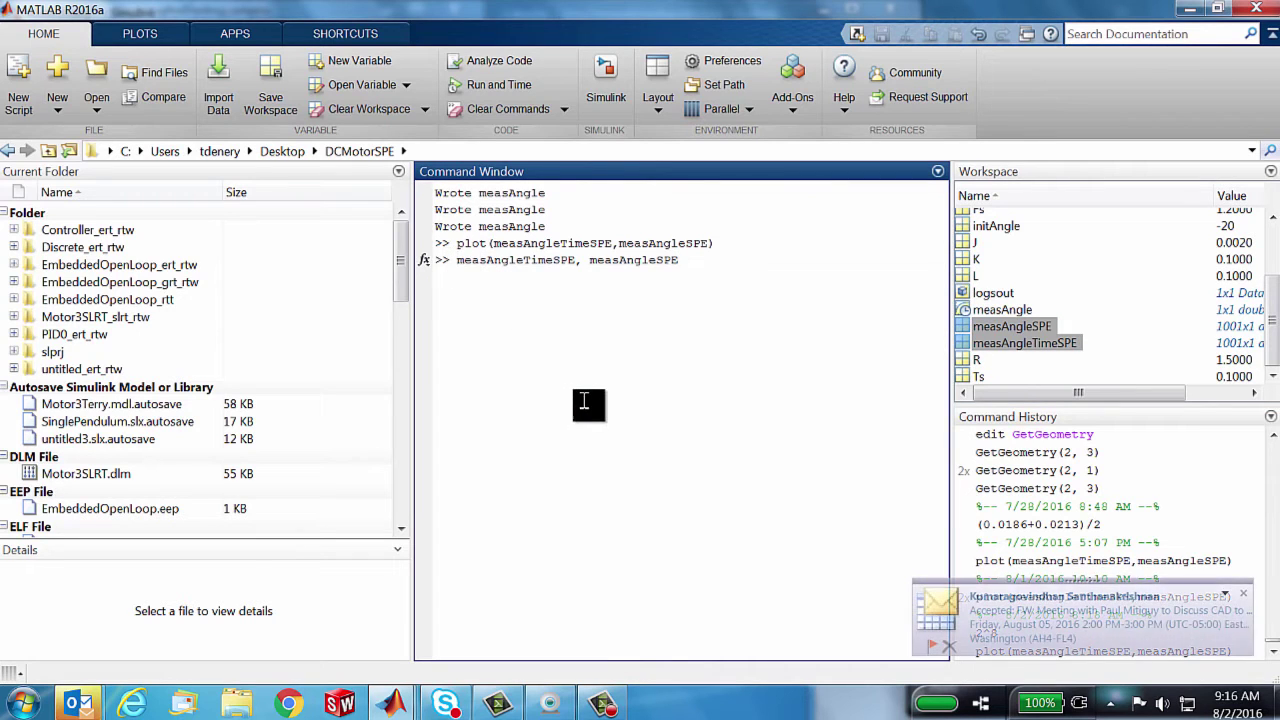
key(Home)
text([)
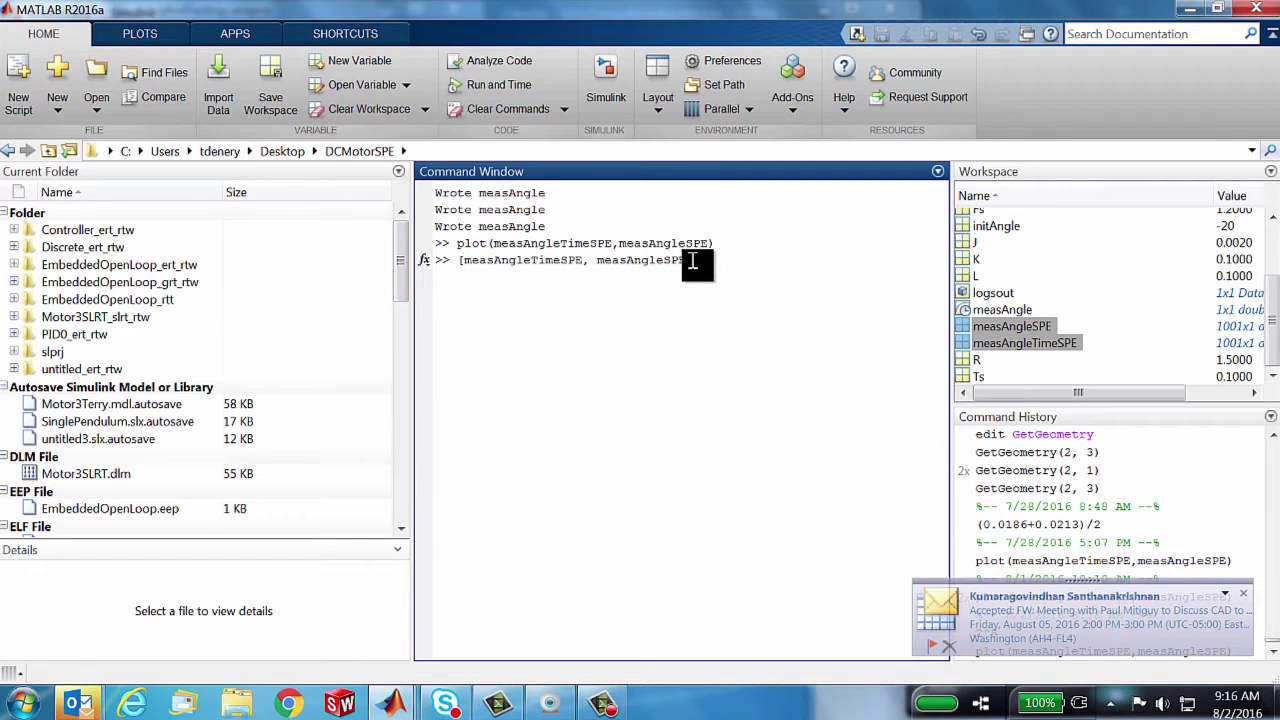
key(Left)
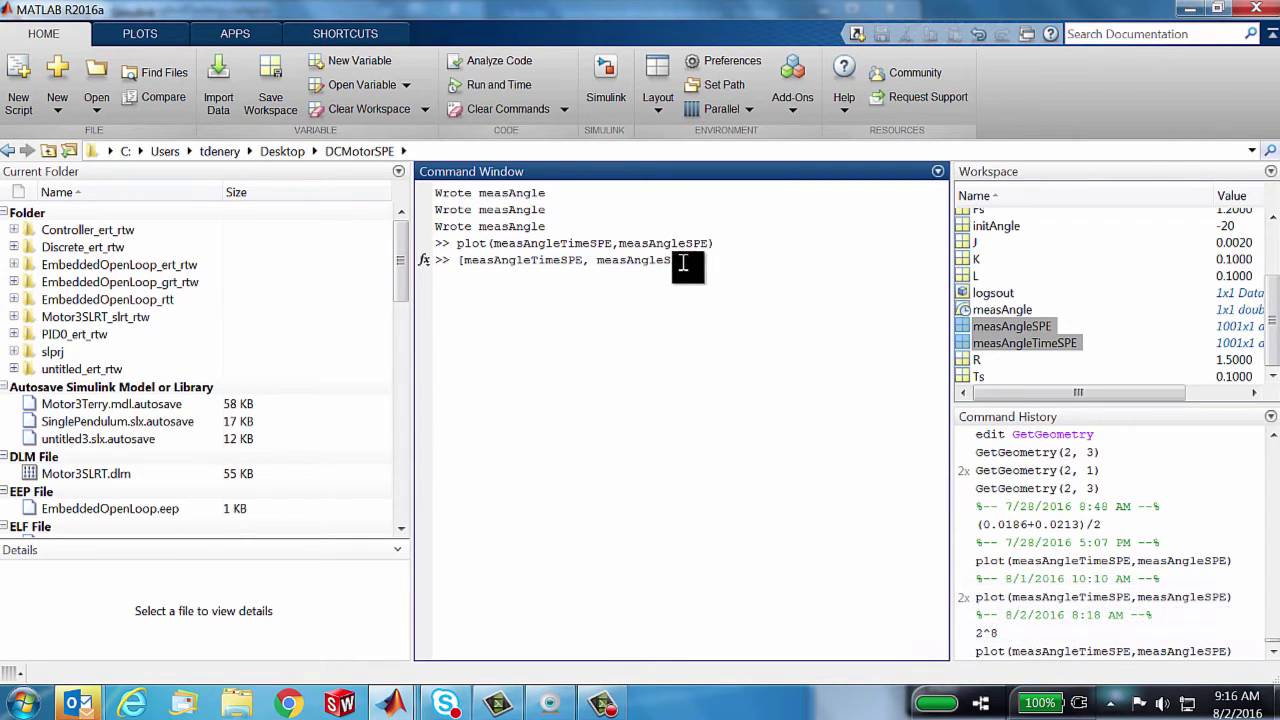
drag(692, 262, 460, 266)
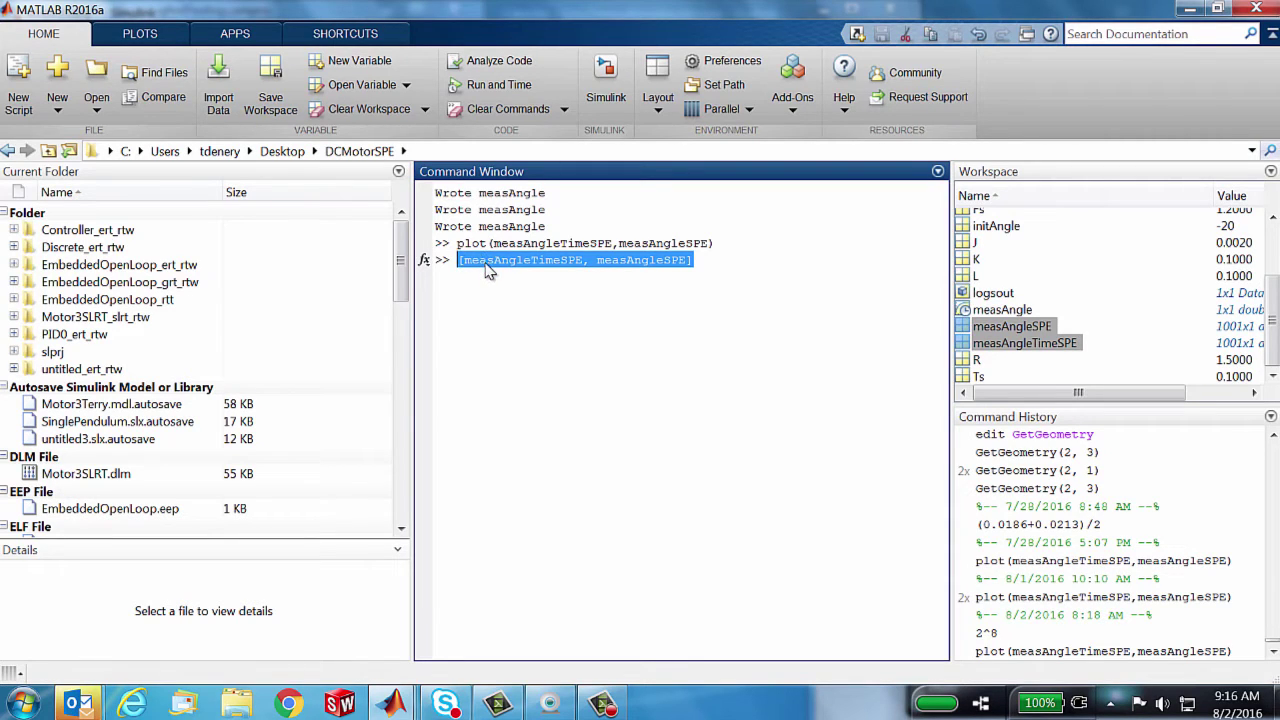
right_click(486, 264)
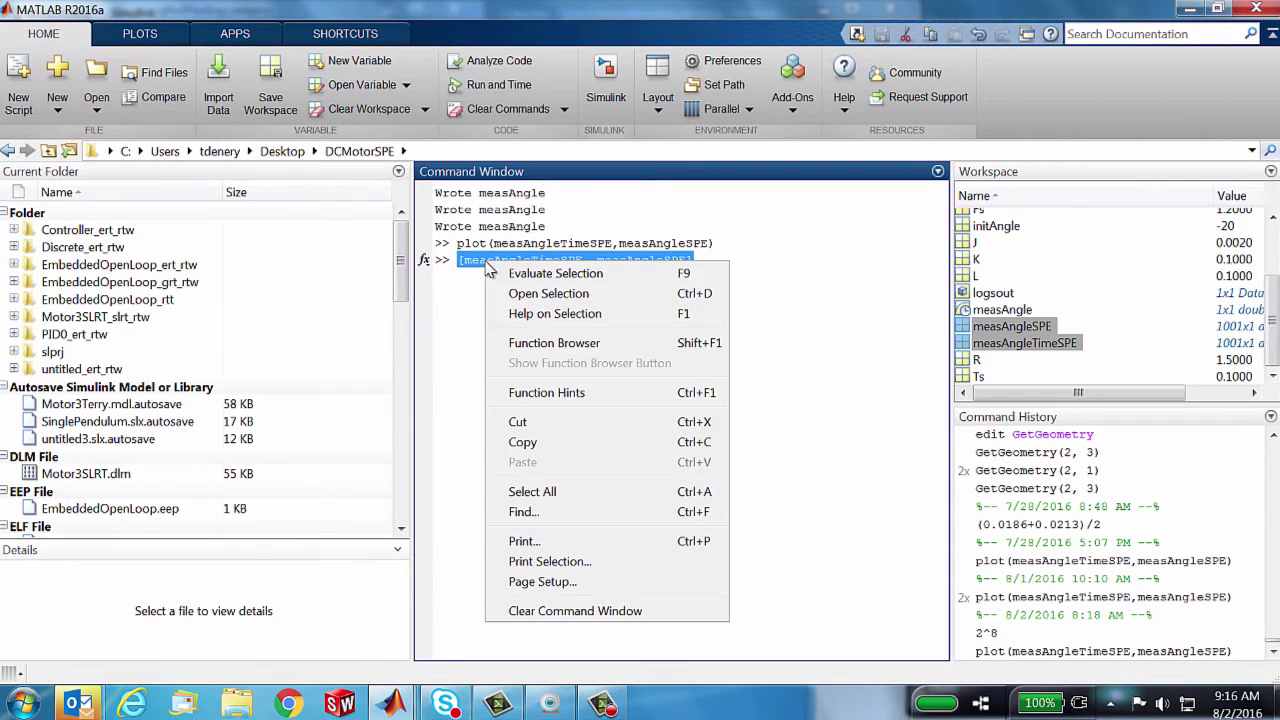
click(521, 446)
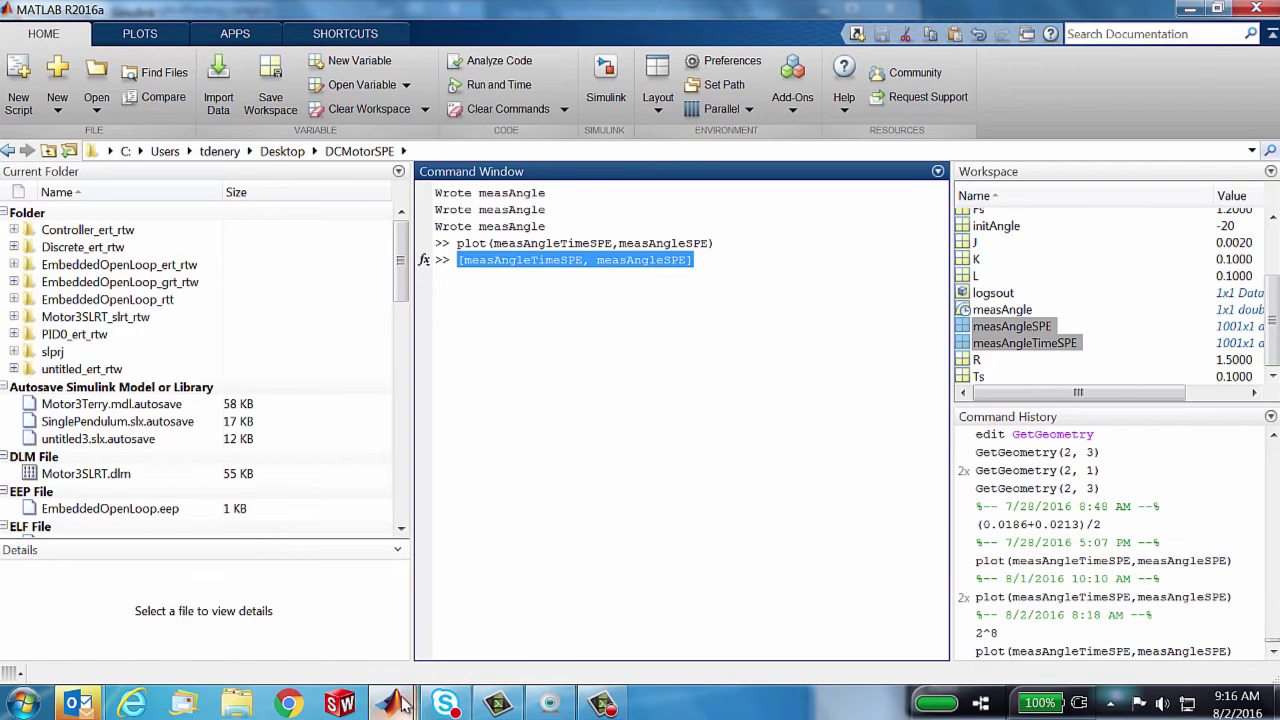
Step: Paste [measAngleTimeSPE, measAngleSPE] as Exp's measured angle output and add a plot of Exp
mouse_move(405, 703)
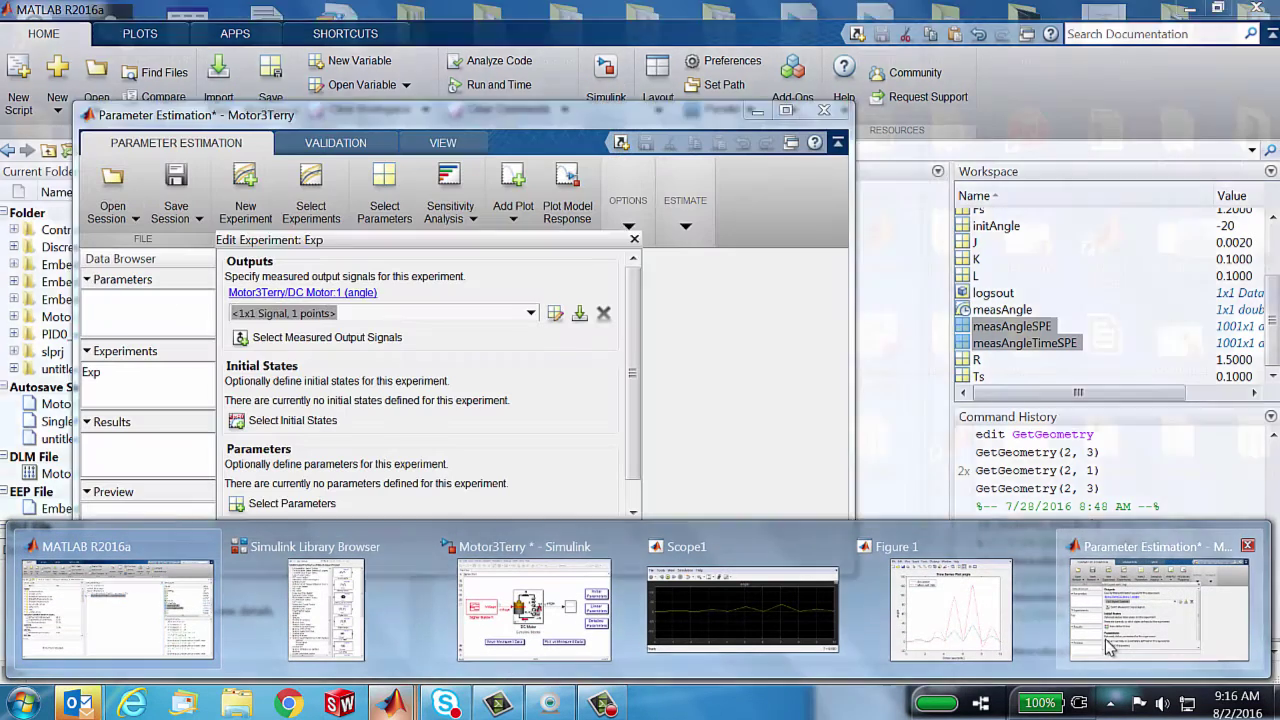
click(1108, 648)
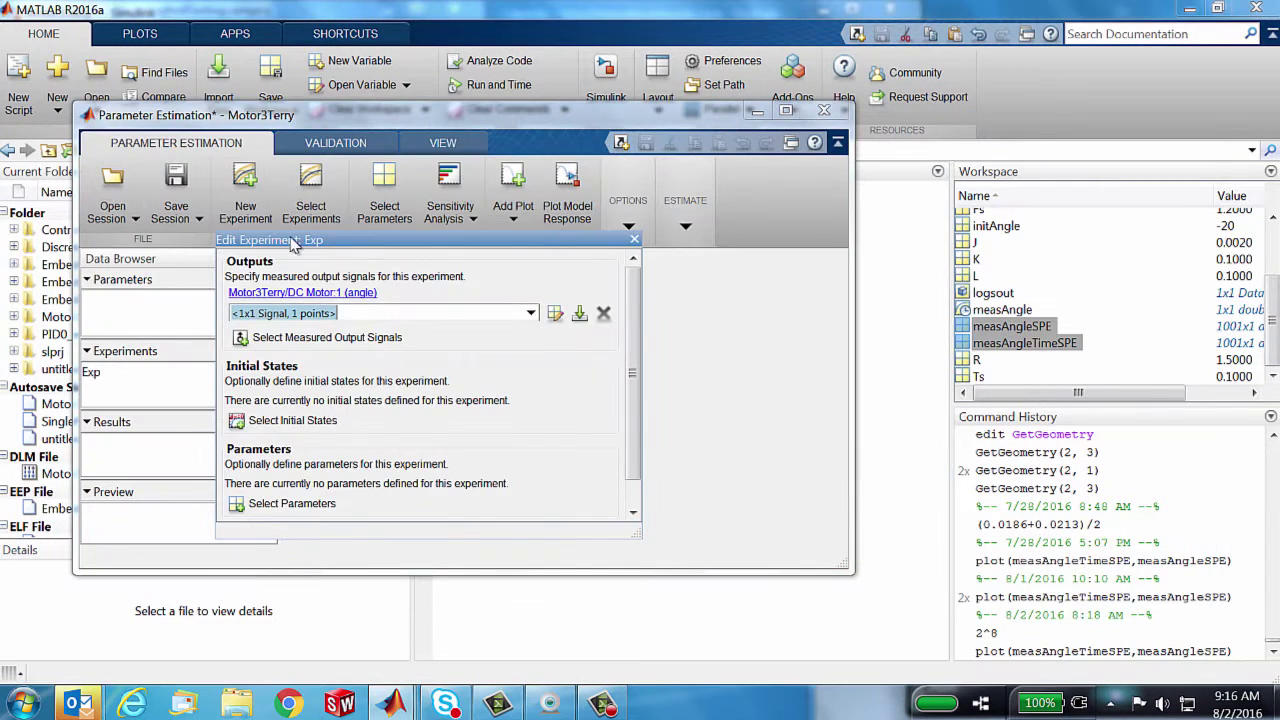
key(ctrl+v)
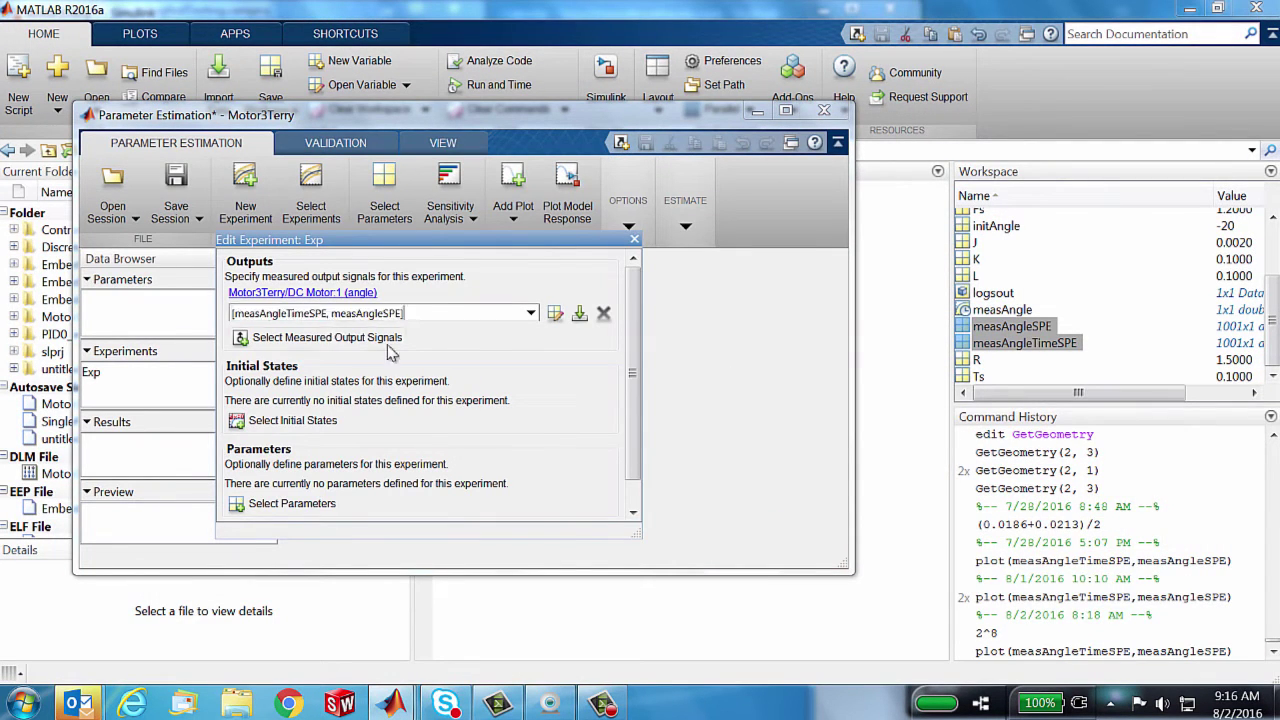
scroll(628, 388, down, 2)
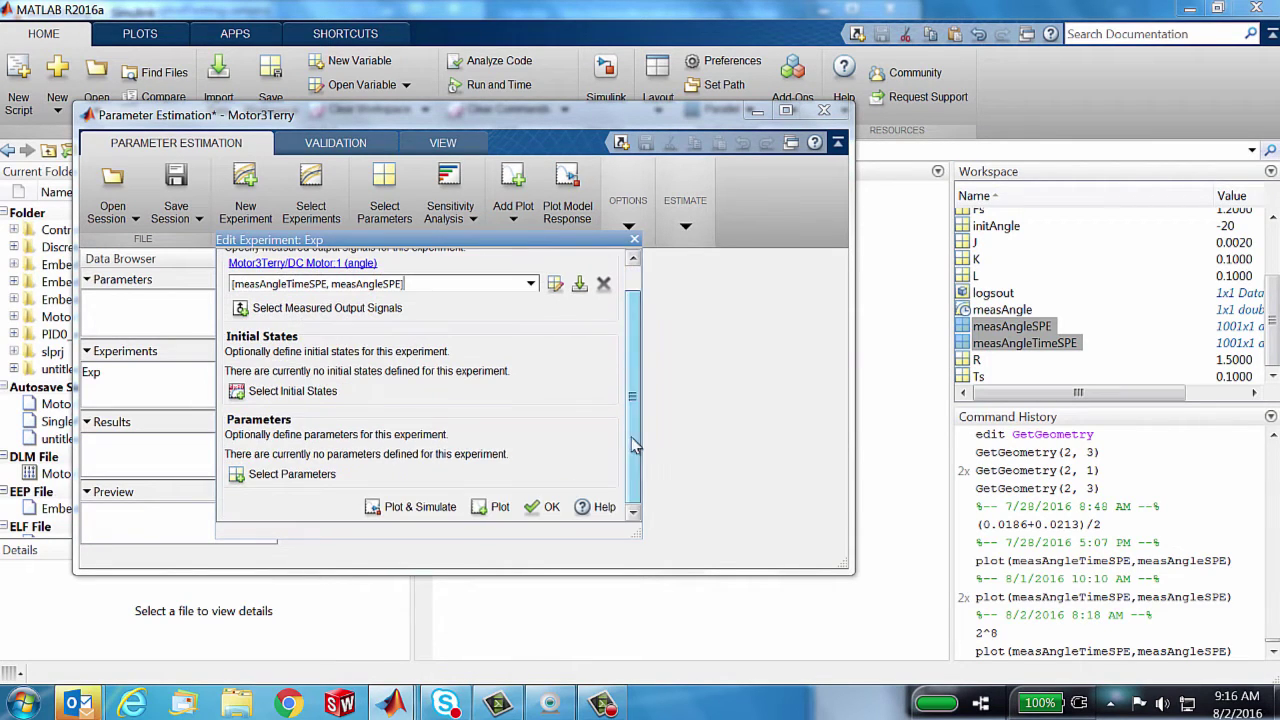
click(545, 507)
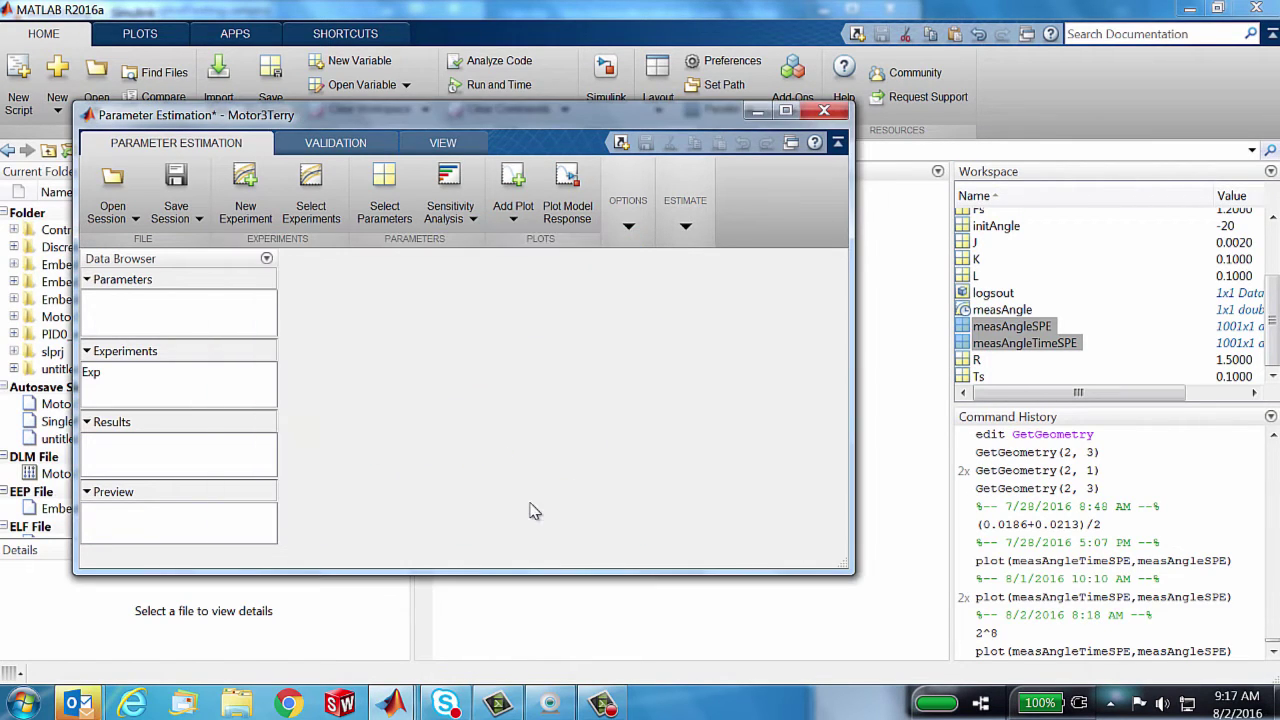
click(513, 212)
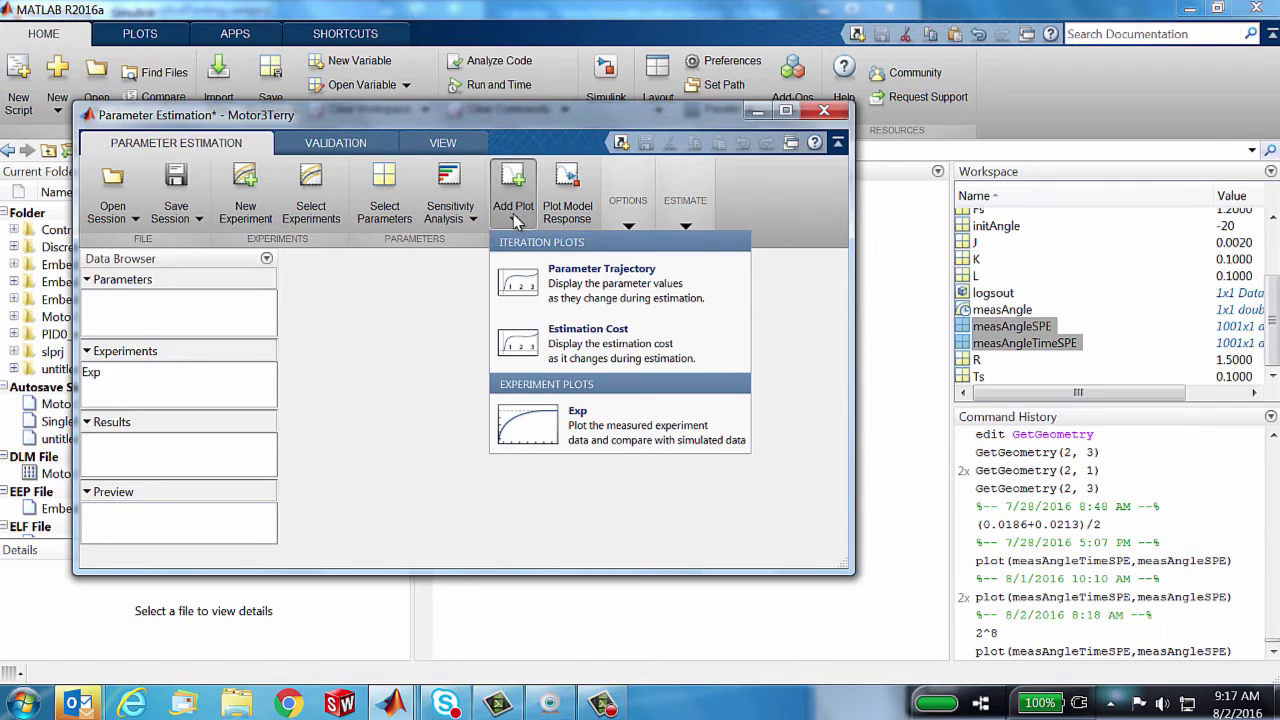
click(548, 432)
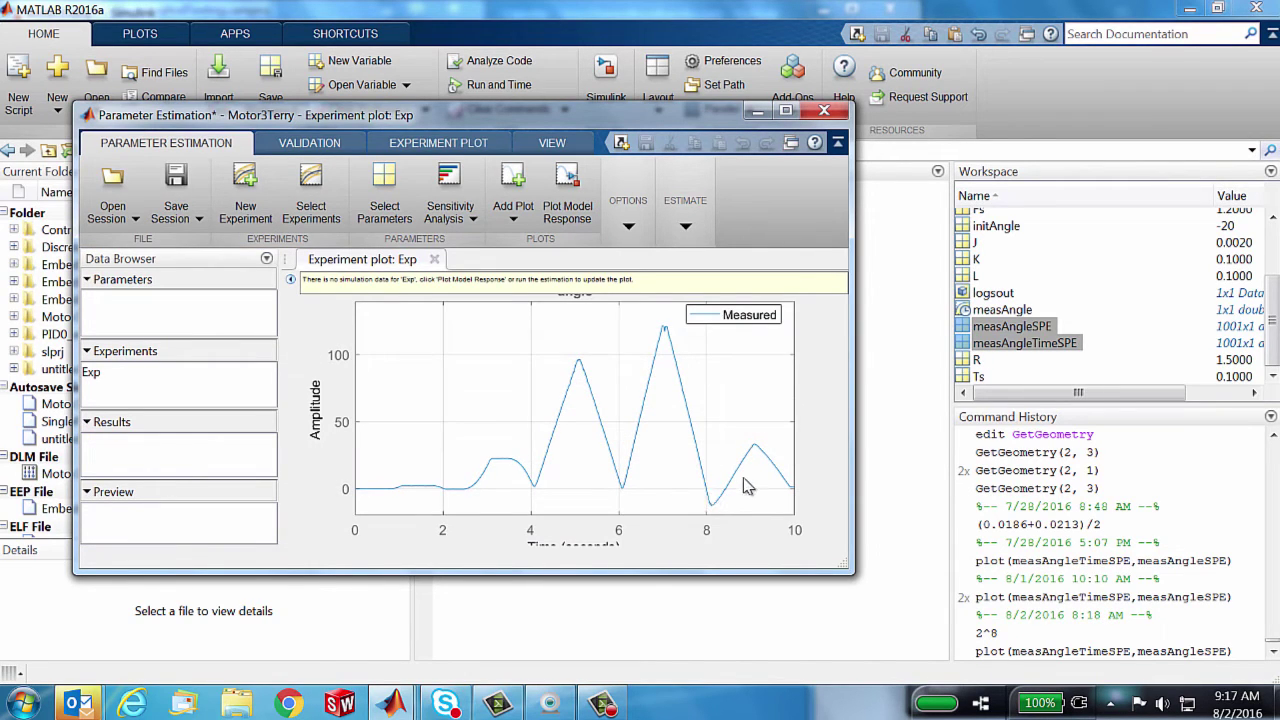
Step: Tick b, R, L and K in the variable list as the parameters to estimate
click(383, 178)
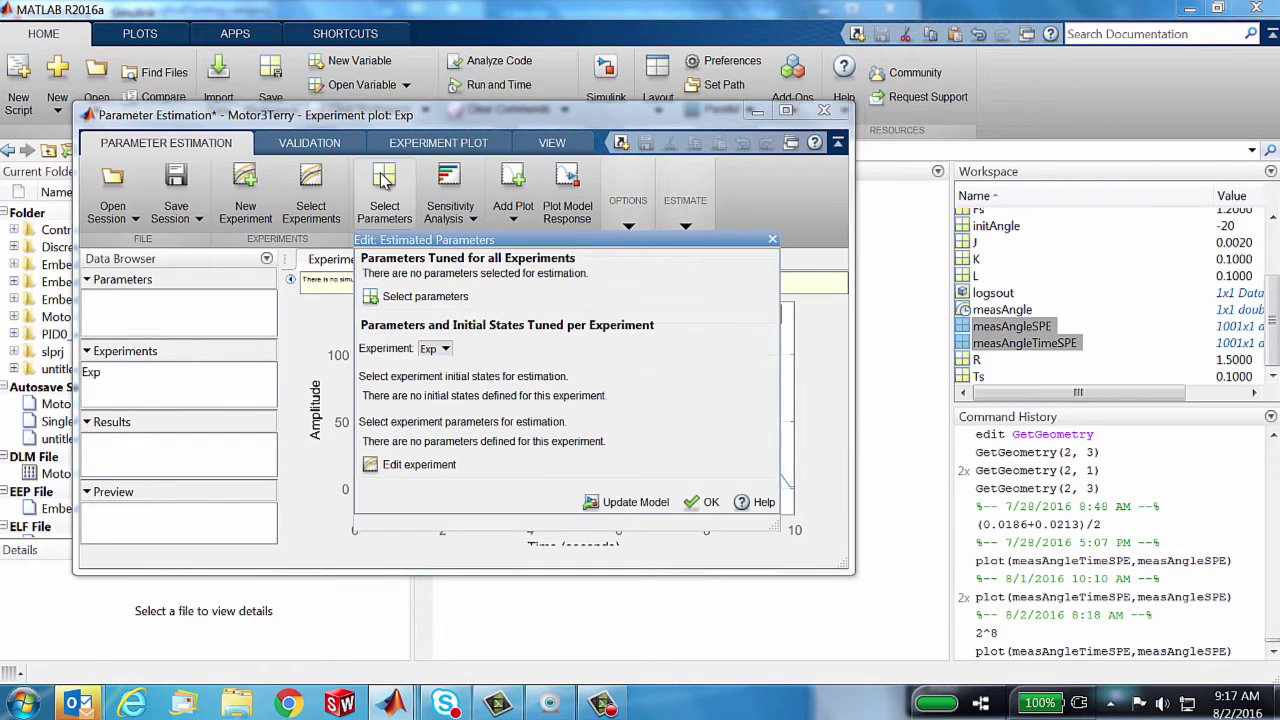
click(387, 298)
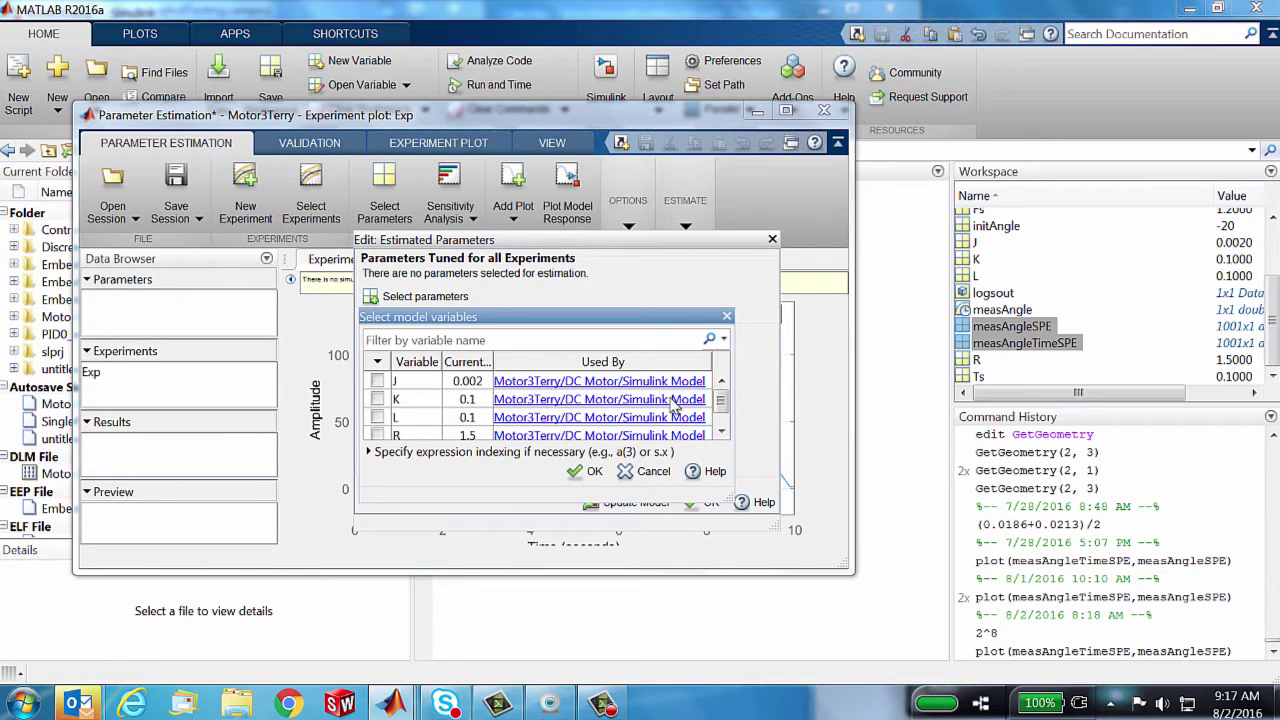
drag(720, 406, 723, 425)
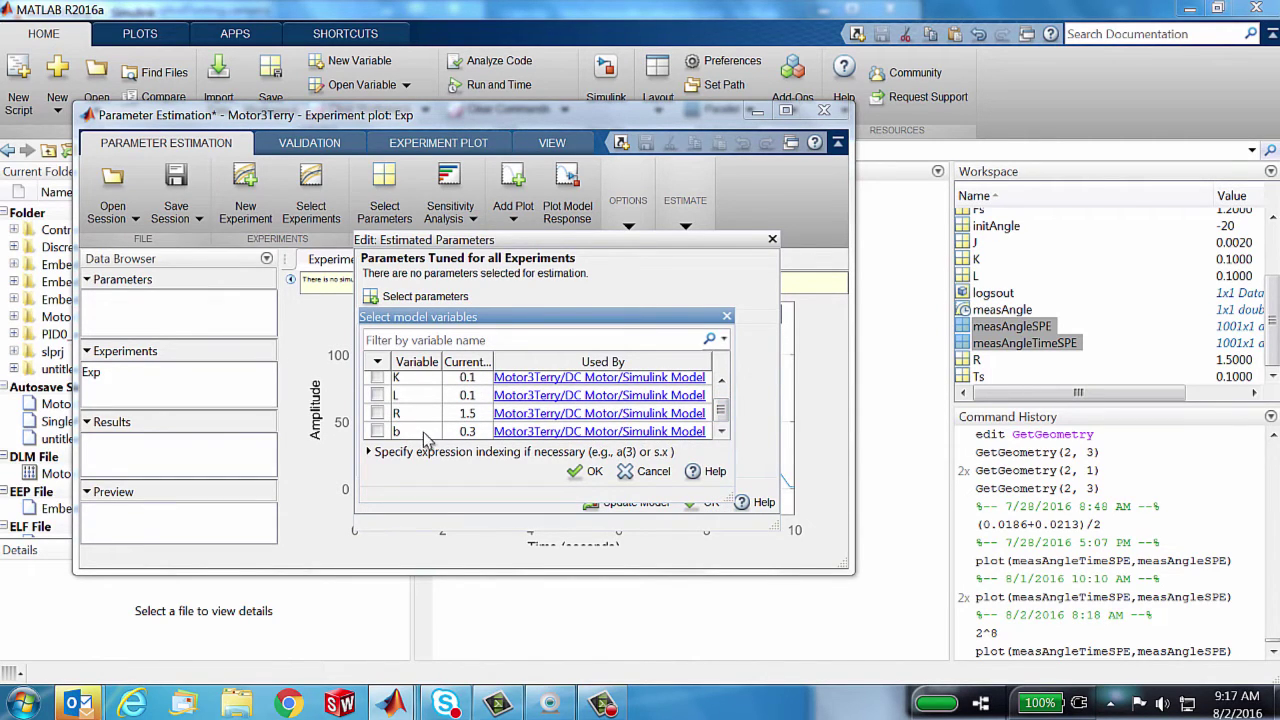
click(378, 431)
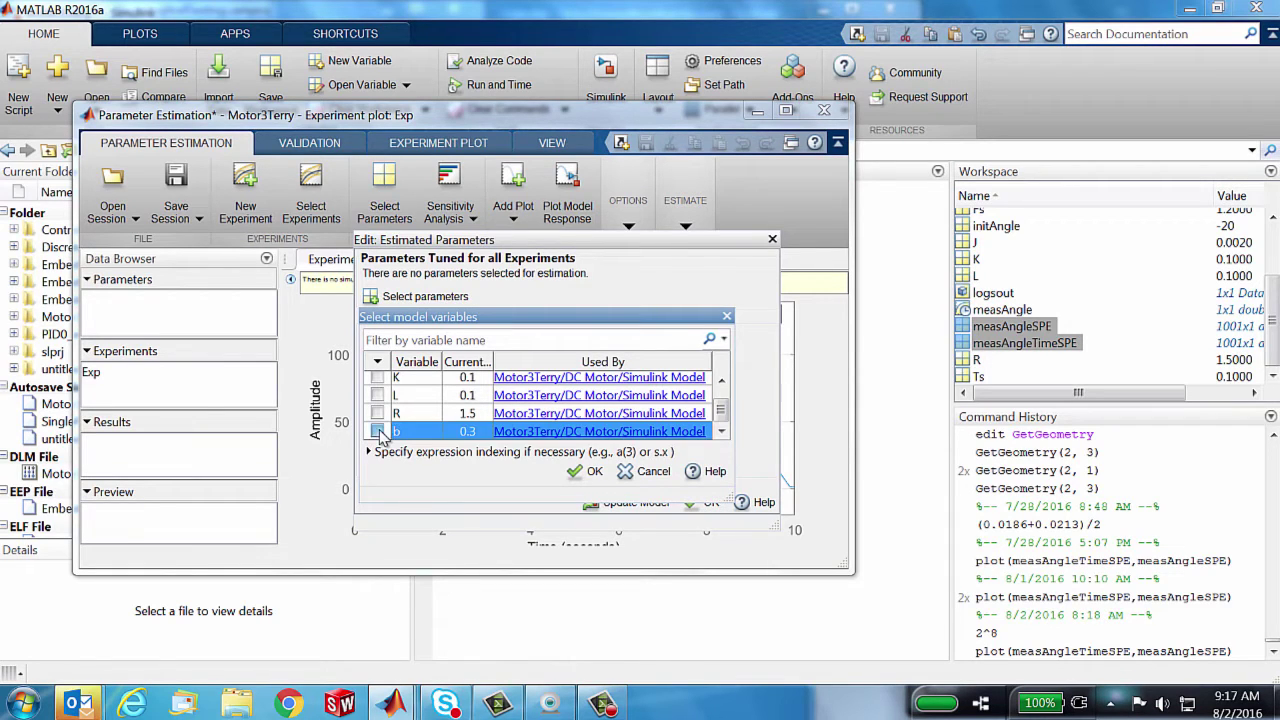
click(378, 413)
click(378, 395)
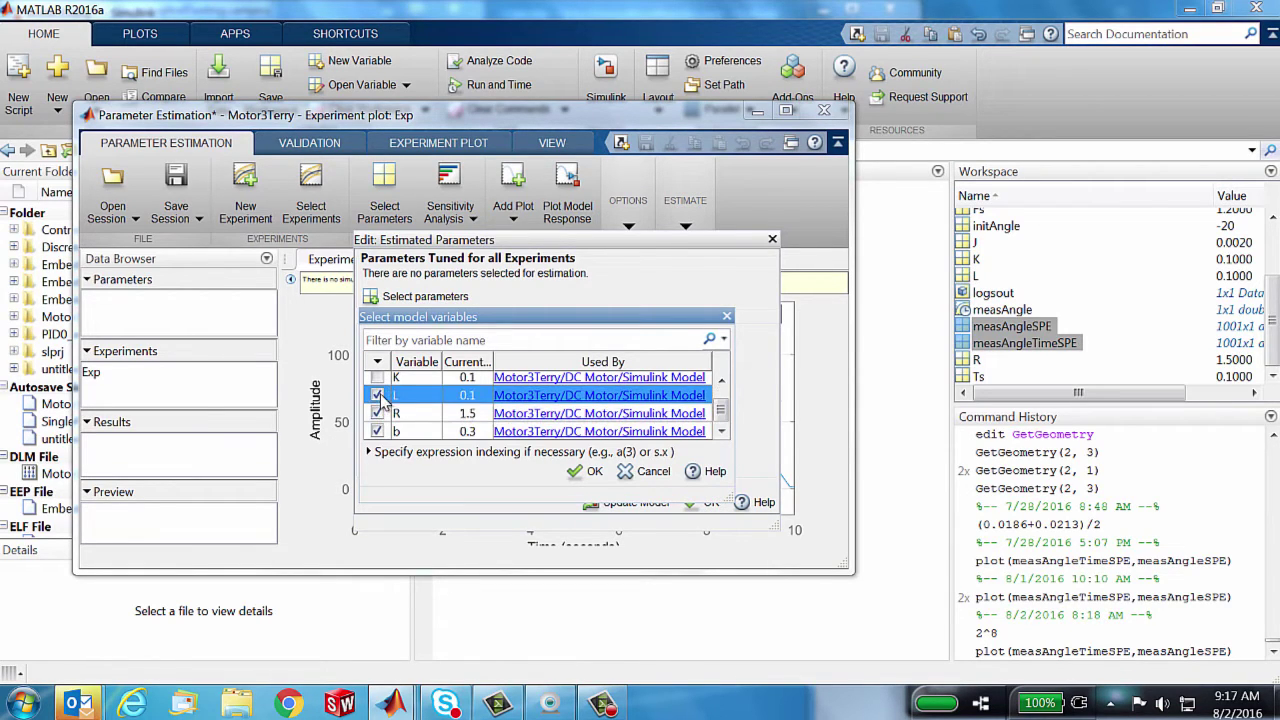
drag(730, 418, 720, 394)
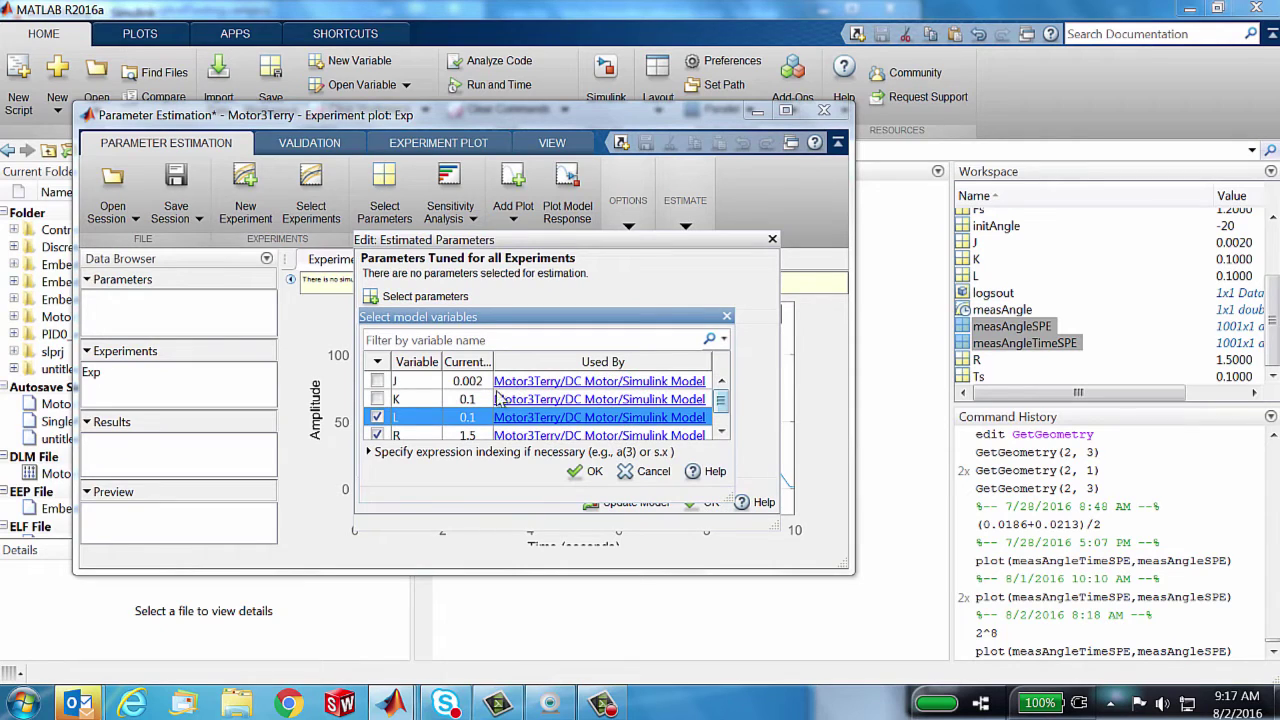
click(378, 399)
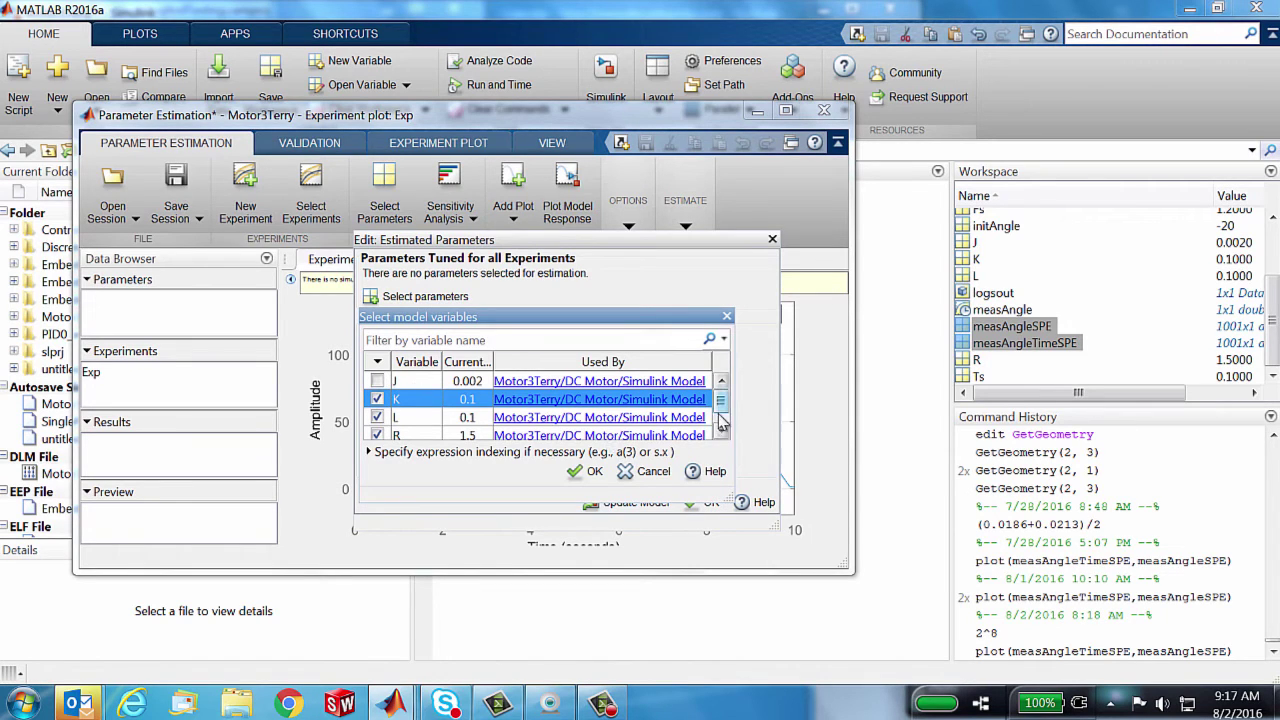
click(588, 471)
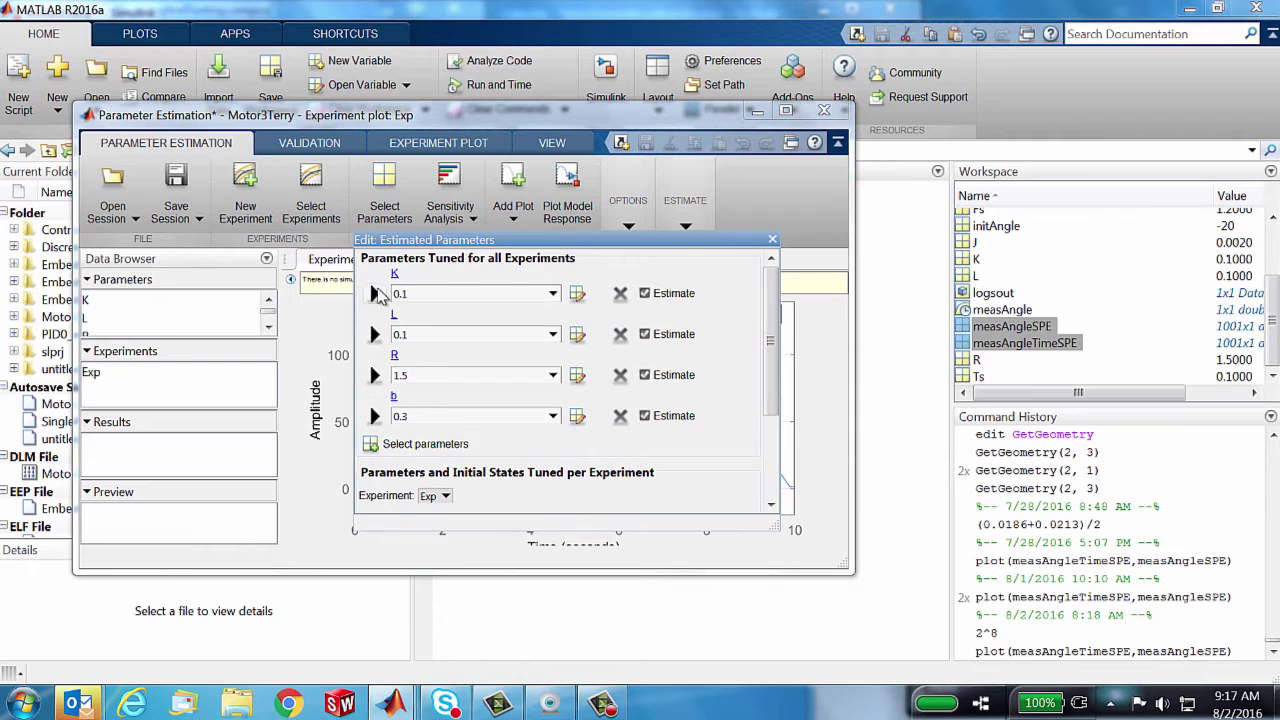
Step: Set the Minimum bound of K and L to 0
click(375, 294)
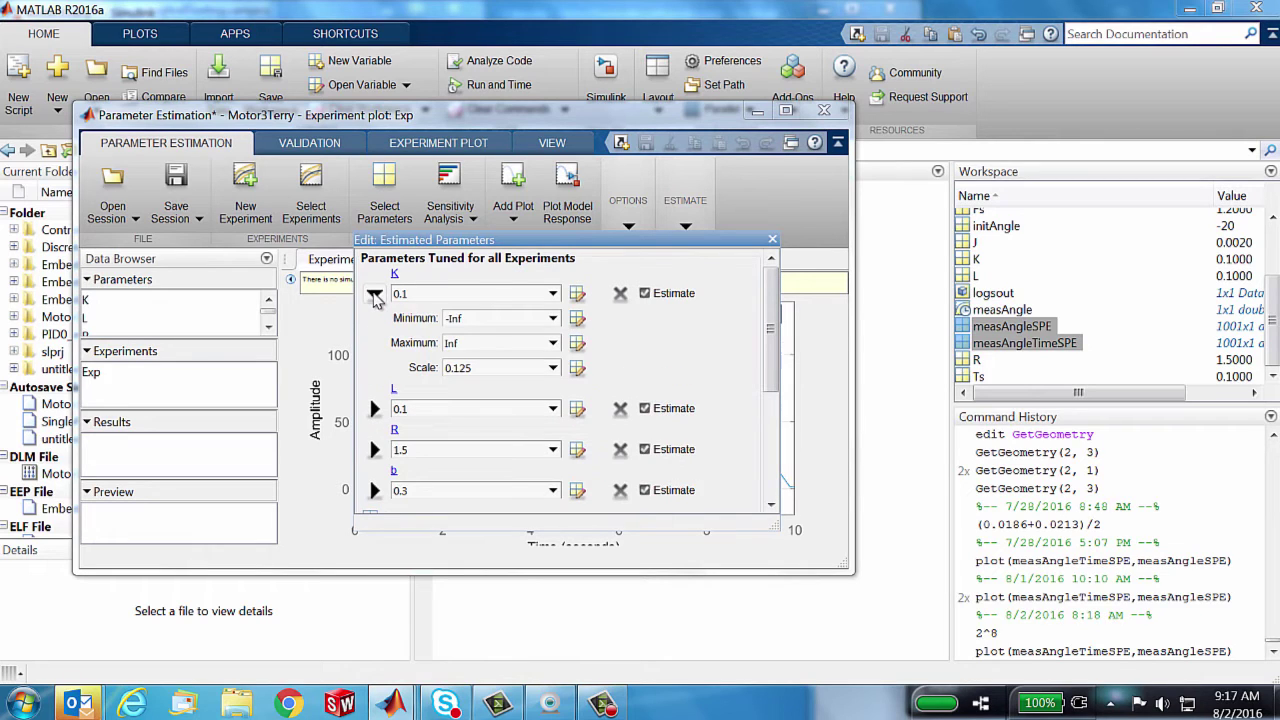
double_click(489, 320)
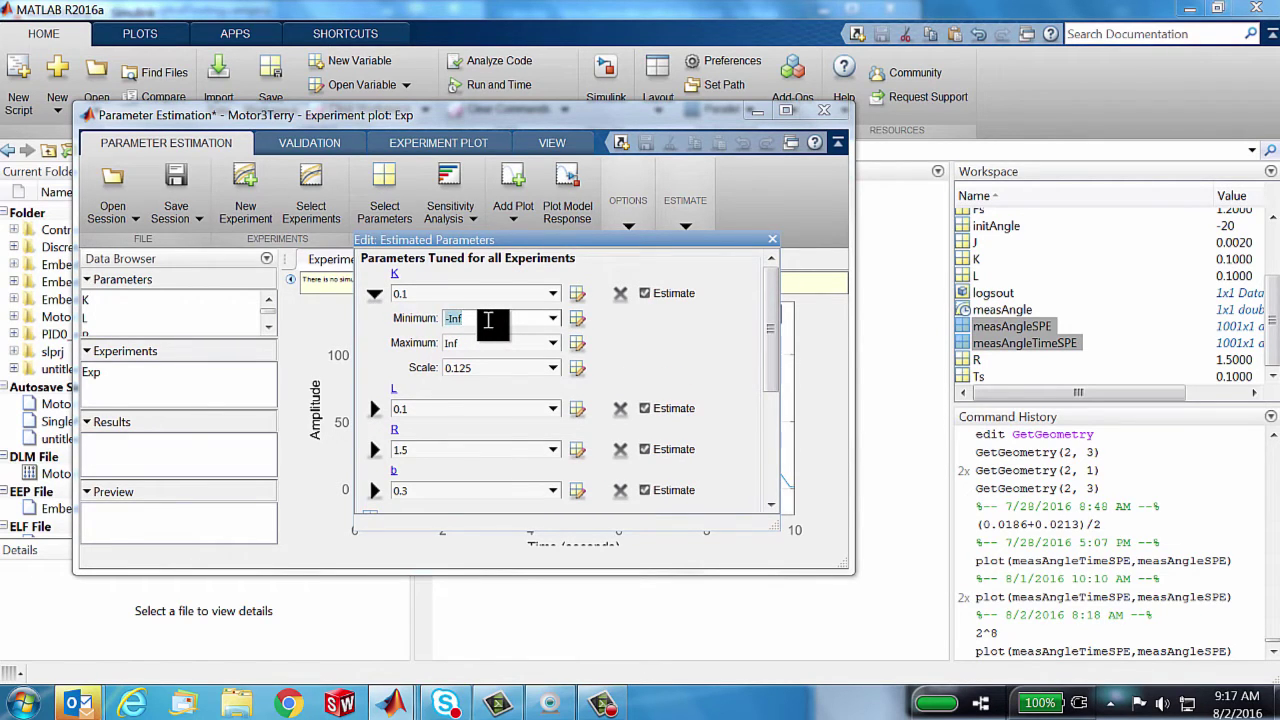
text(0)
click(374, 408)
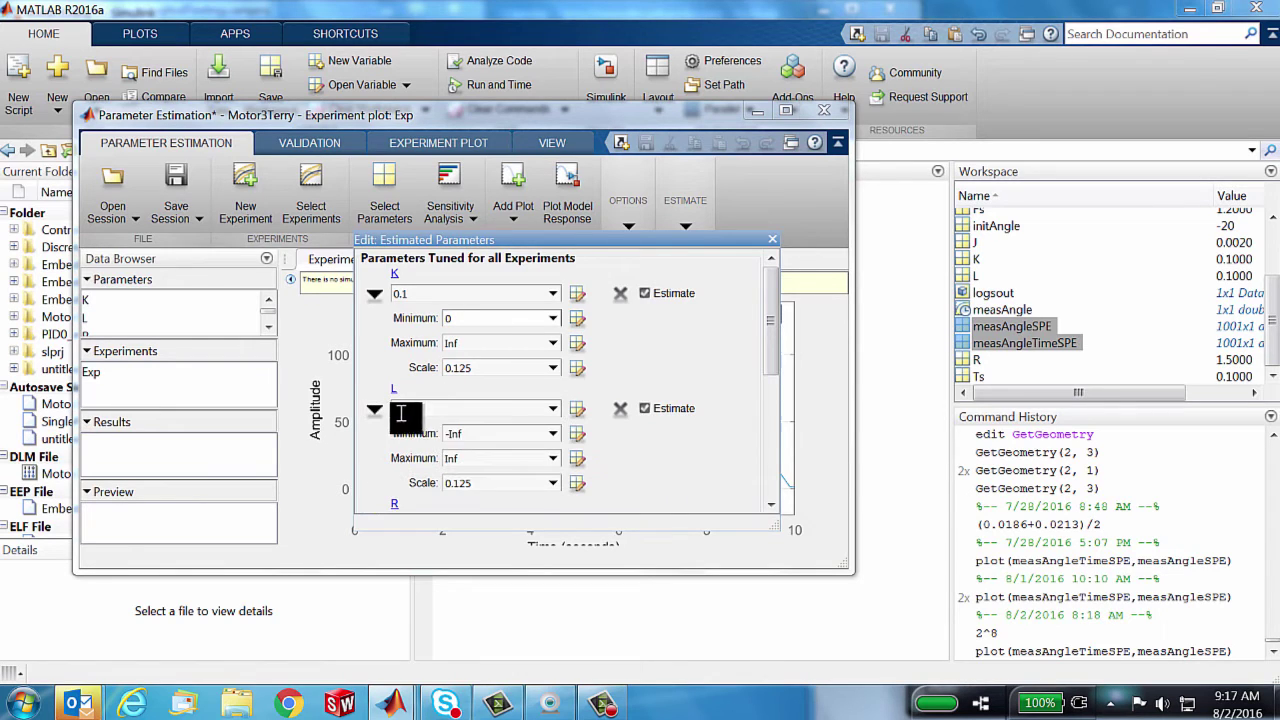
double_click(460, 433)
text(0)
drag(771, 362, 760, 436)
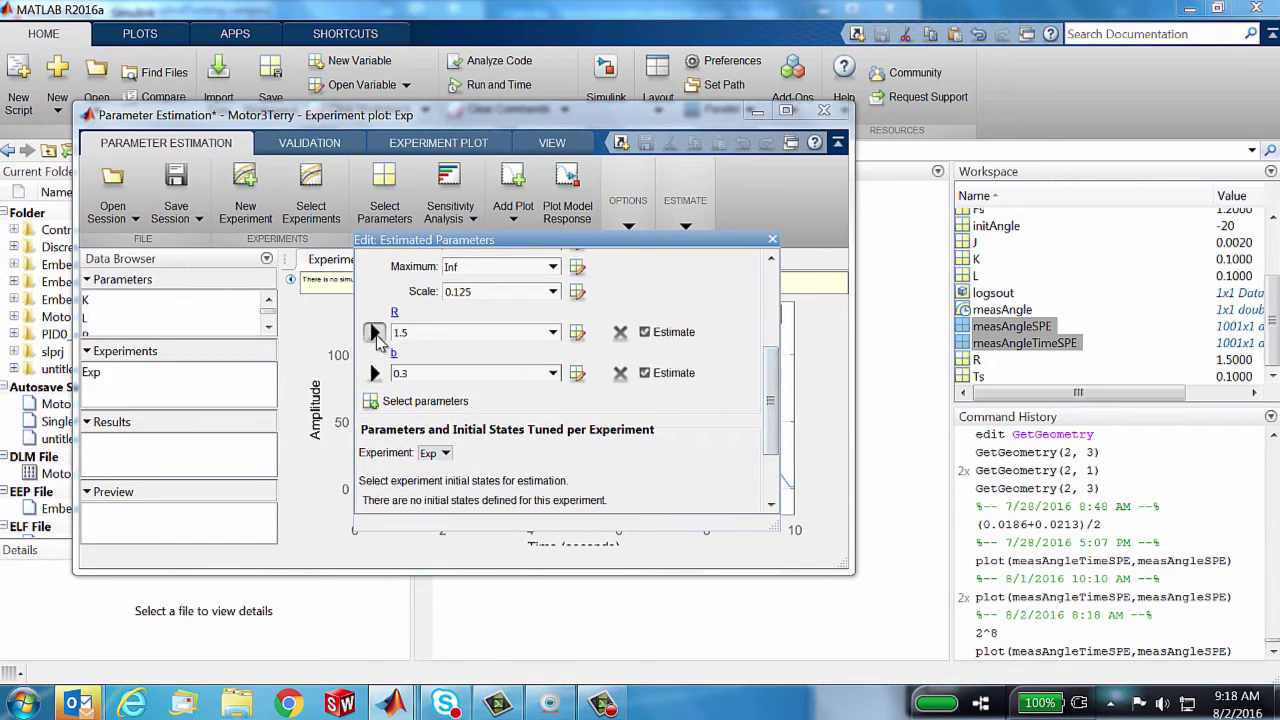
Step: Set the Minimum bound of R and b to 0 and confirm the bounds
click(376, 333)
double_click(486, 360)
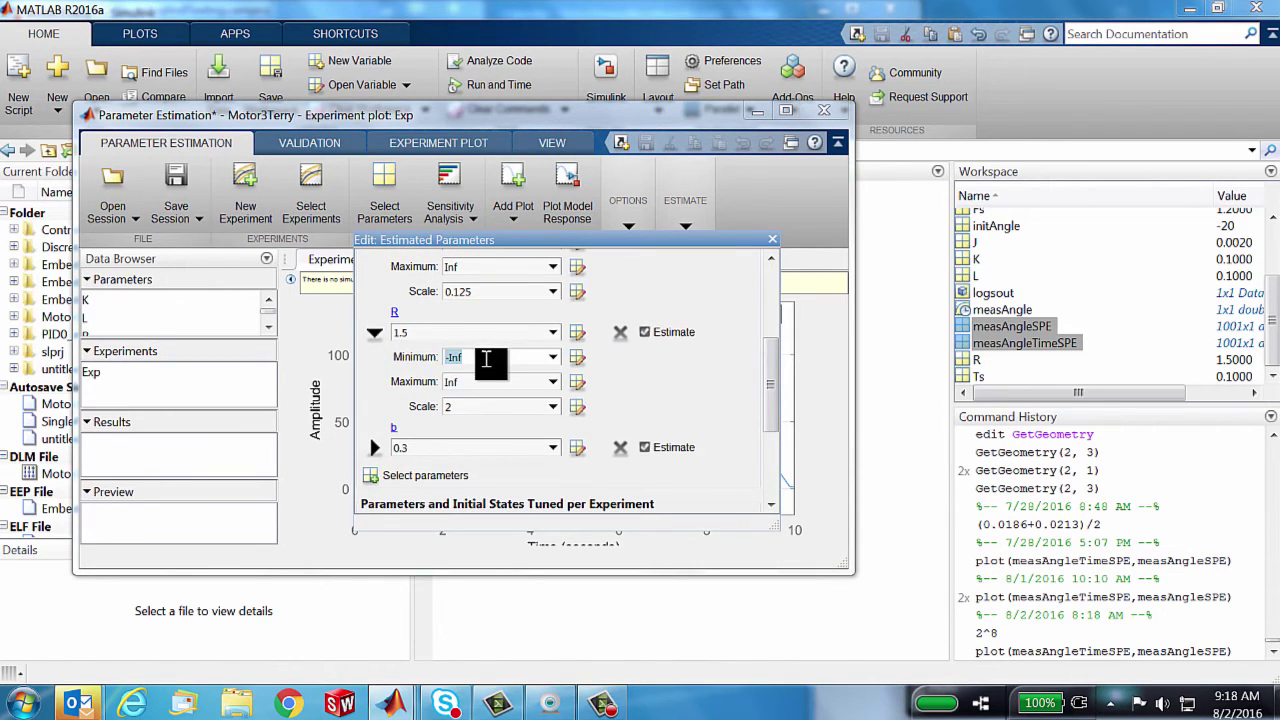
text(0)
click(375, 447)
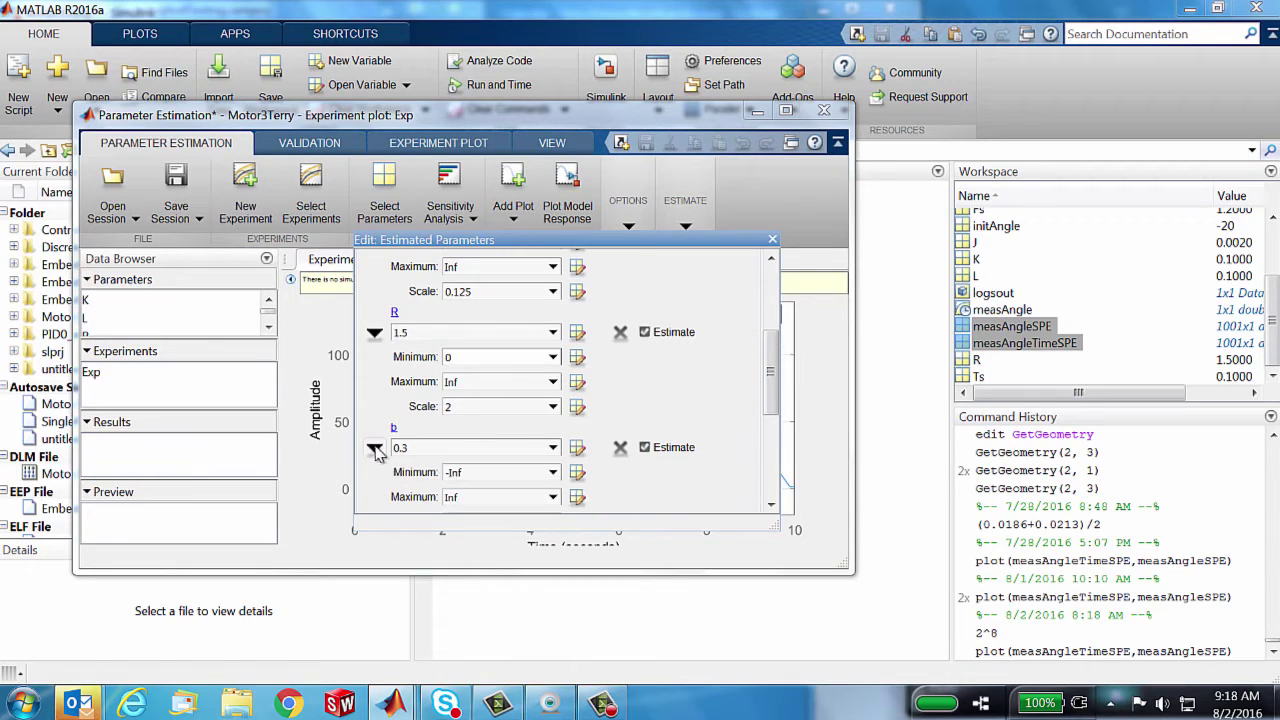
double_click(479, 473)
text(0)
drag(770, 378, 770, 455)
click(684, 503)
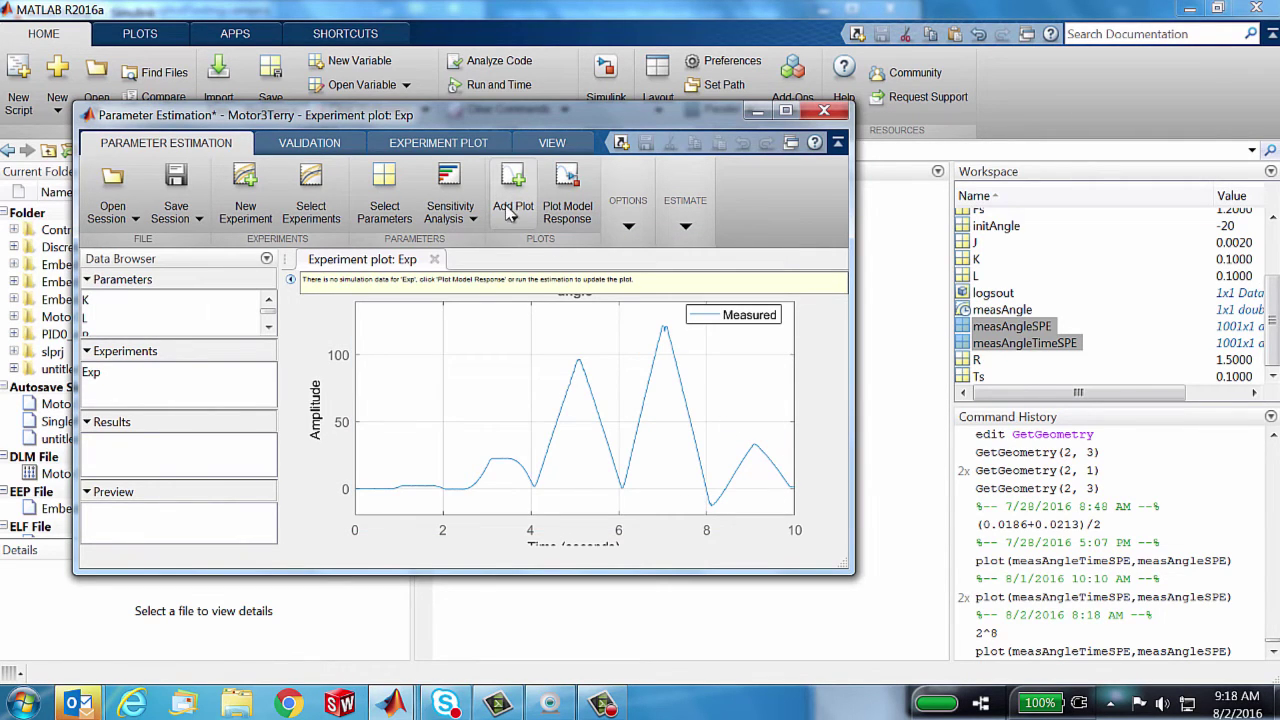
Step: Add an EstimatedParams plot of parameter values per iteration, shown side by side with Exp
click(513, 211)
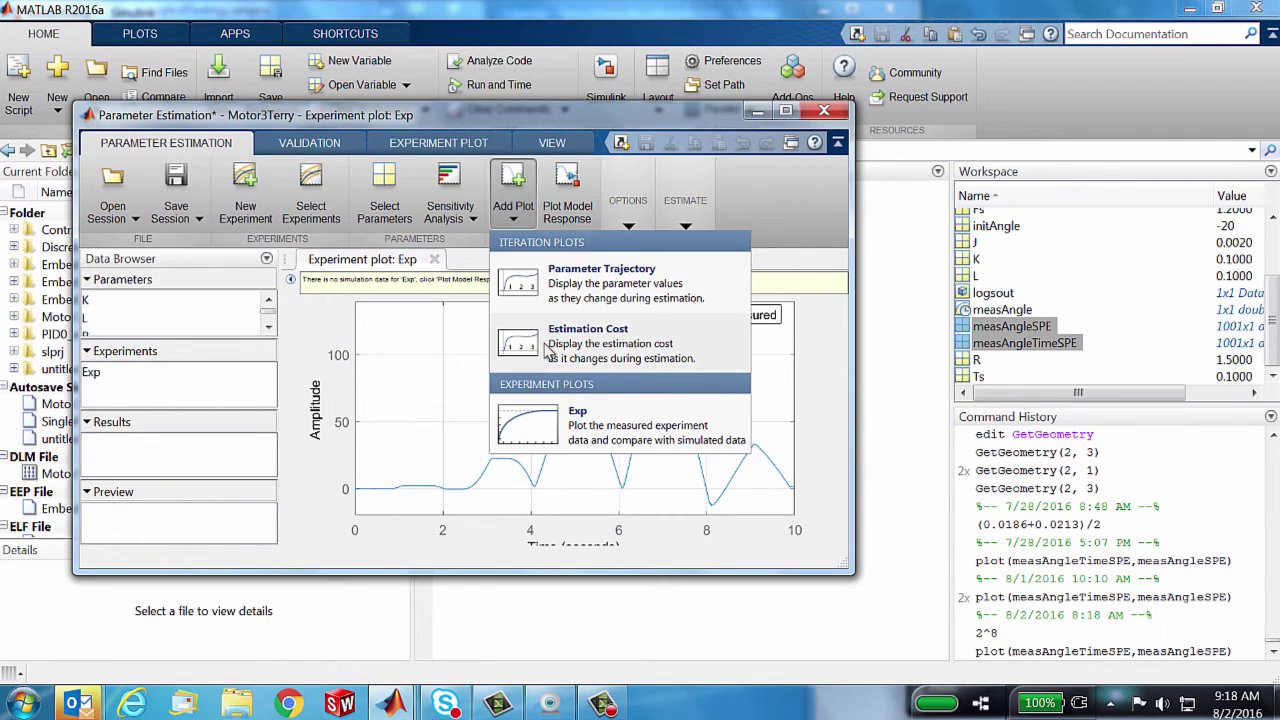
click(530, 285)
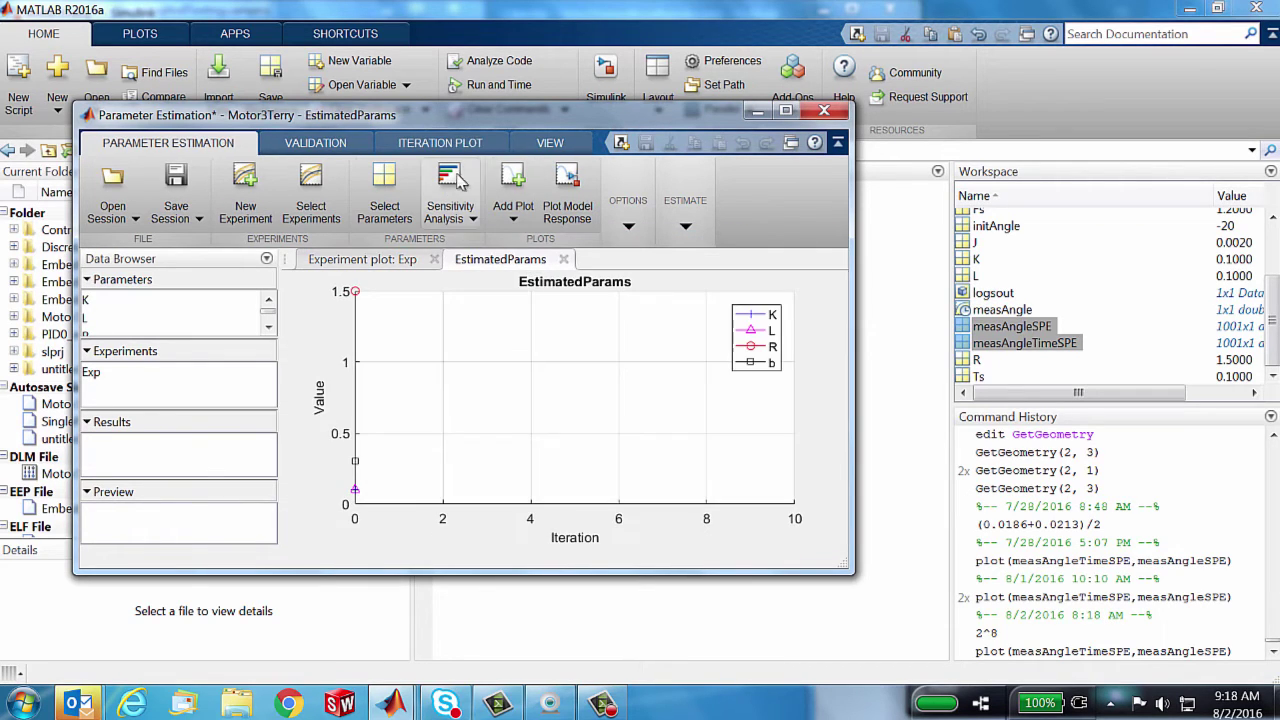
click(550, 142)
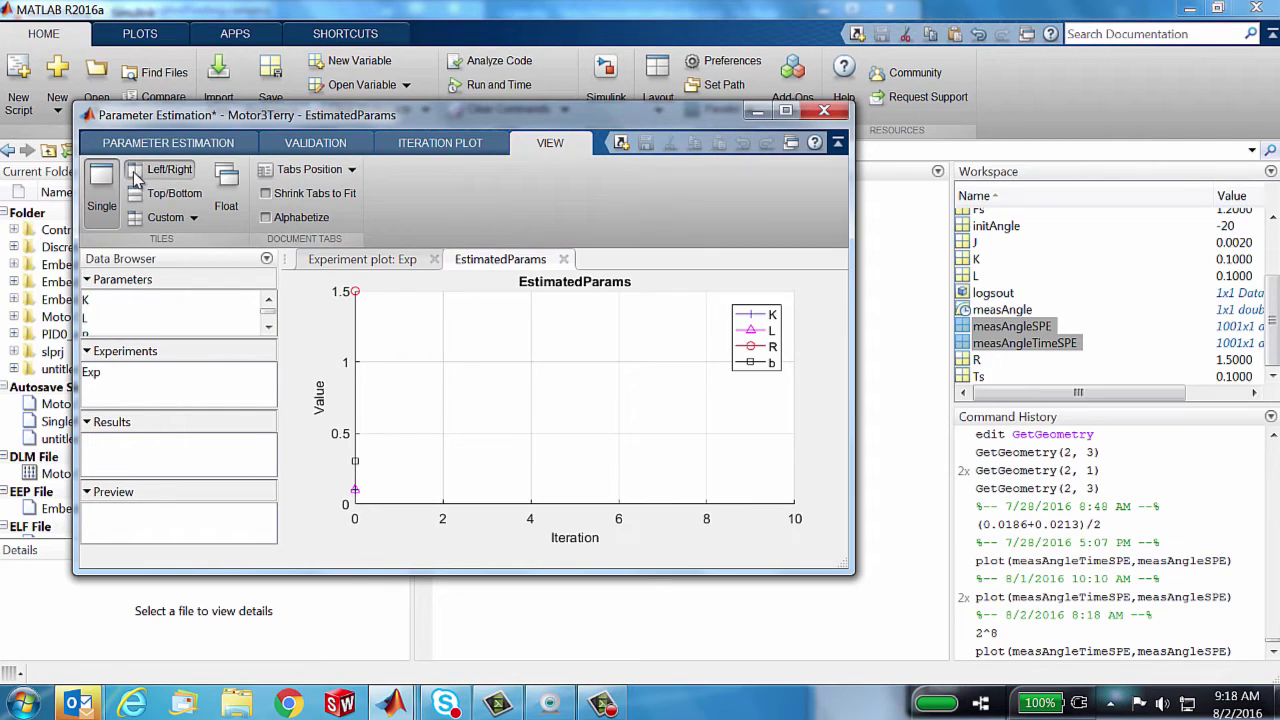
click(142, 170)
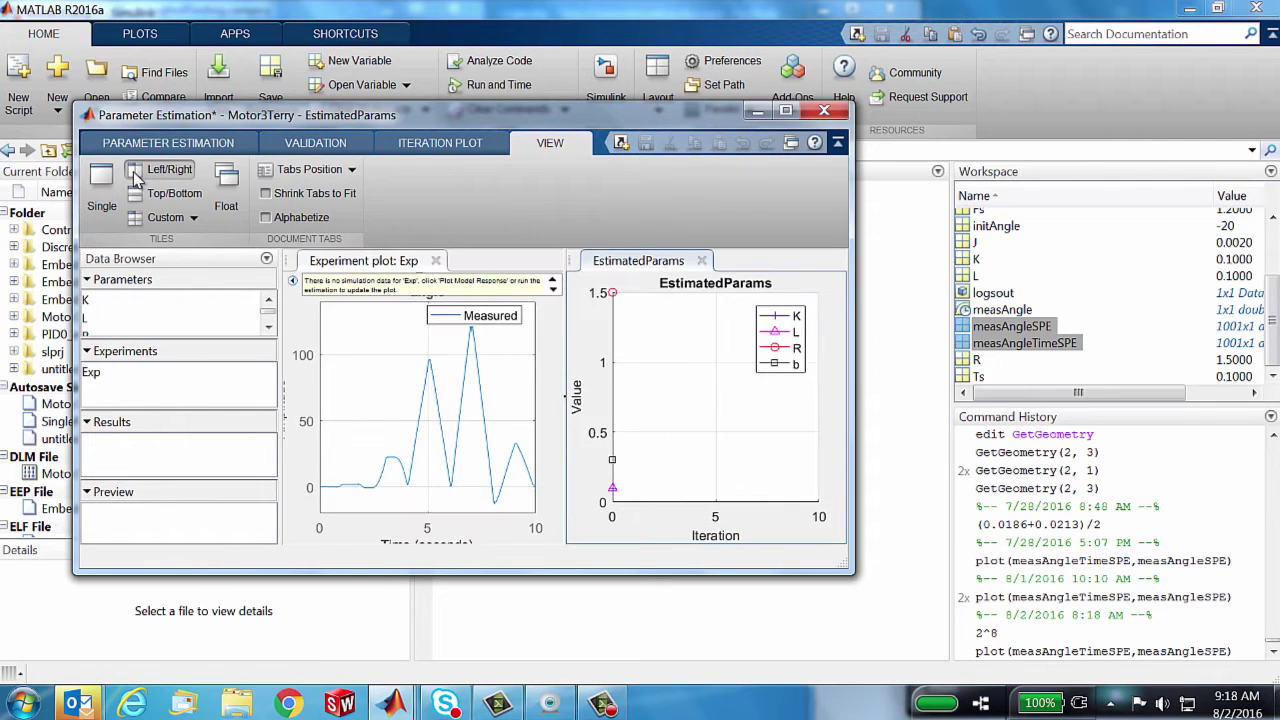
click(196, 148)
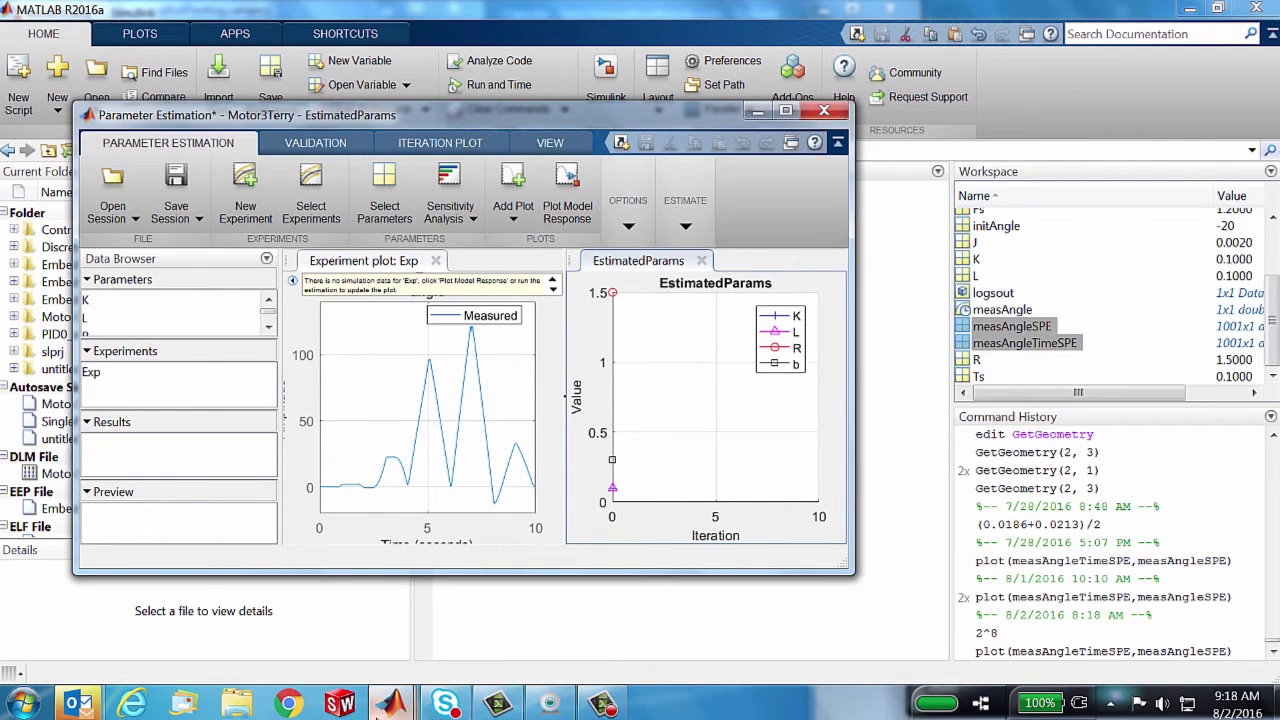
Step: Bring the Parameter Estimation window forward and move it so the model blocks show
mouse_move(393, 703)
click(520, 615)
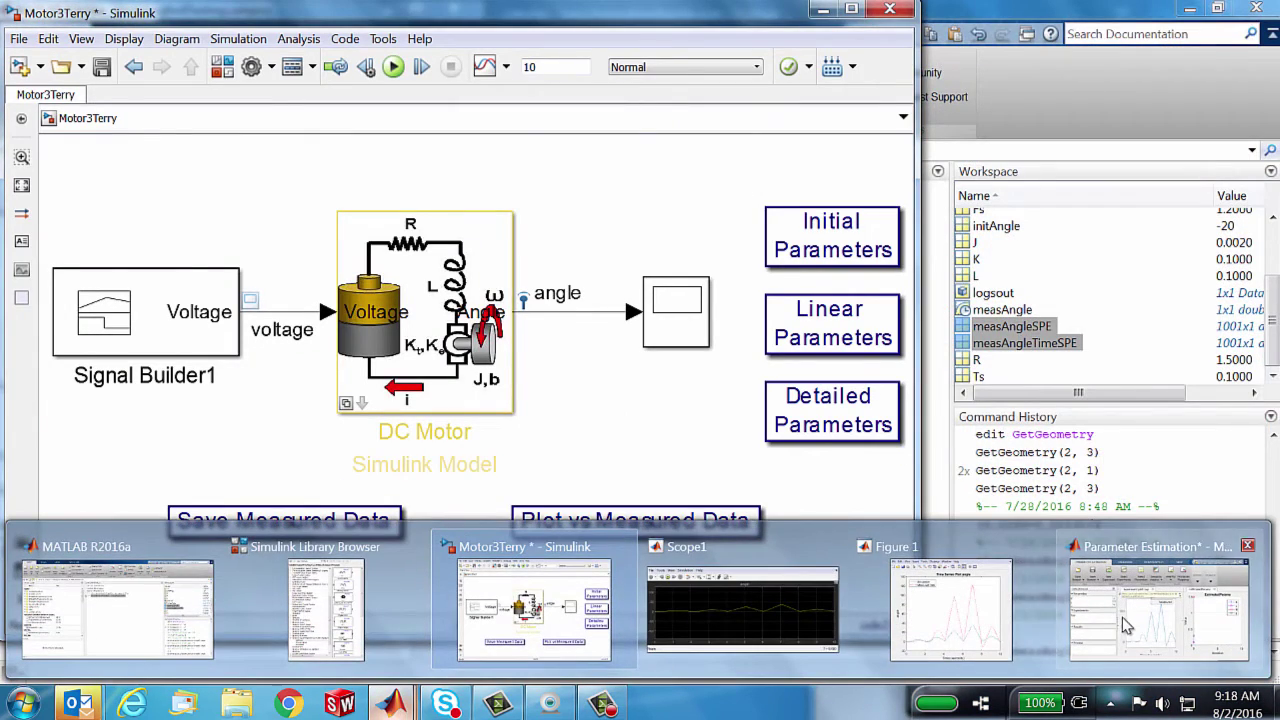
click(1100, 585)
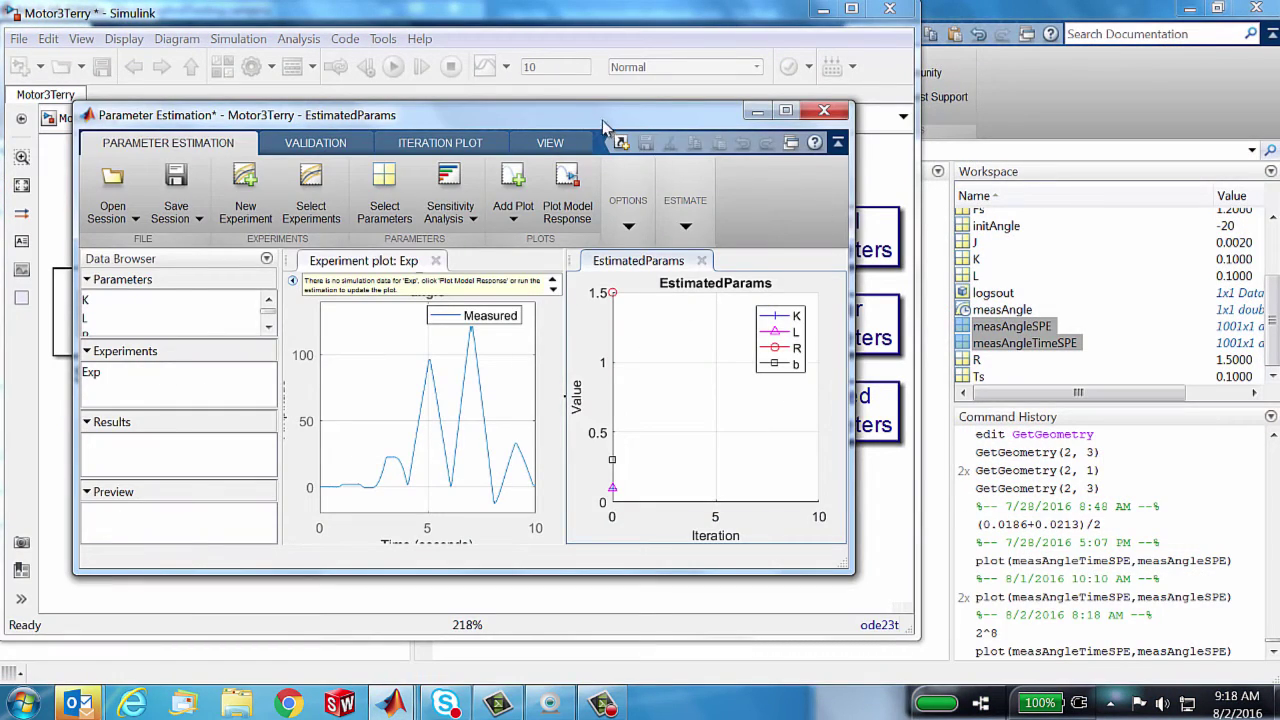
drag(602, 120, 502, 50)
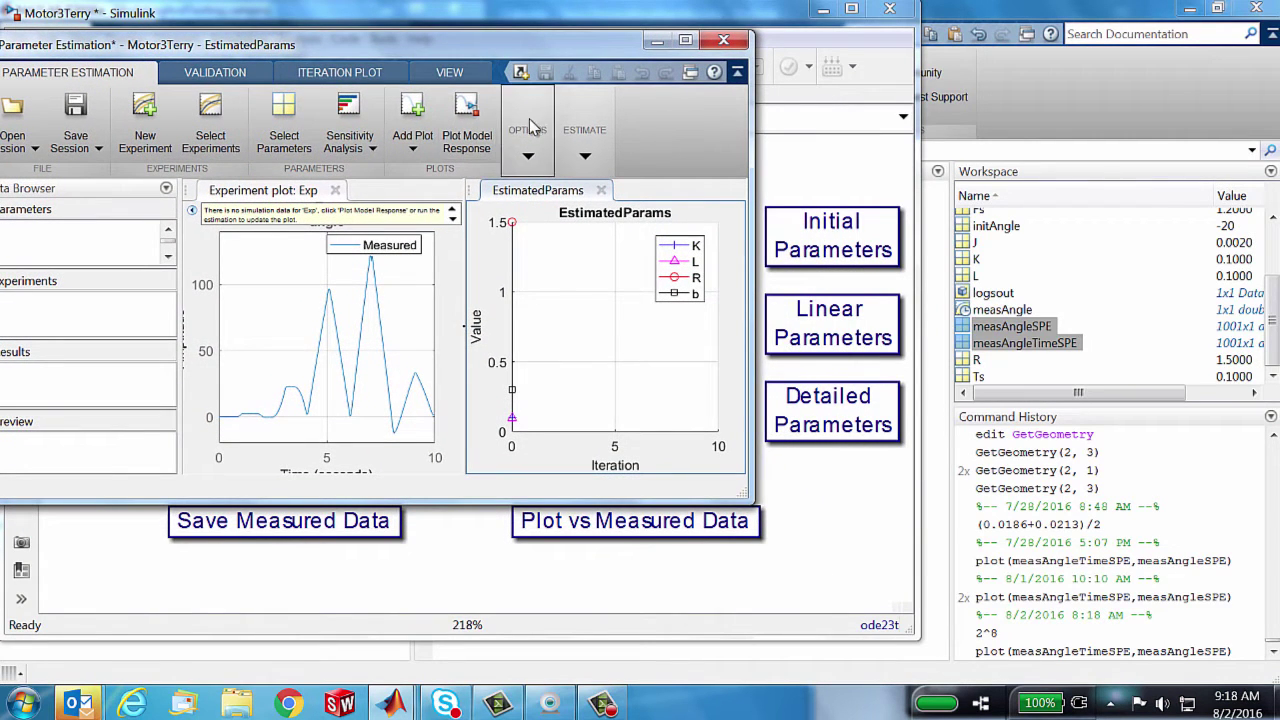
Step: Run the estimation of K, L, R and b and move the progress report aside
click(588, 160)
click(588, 197)
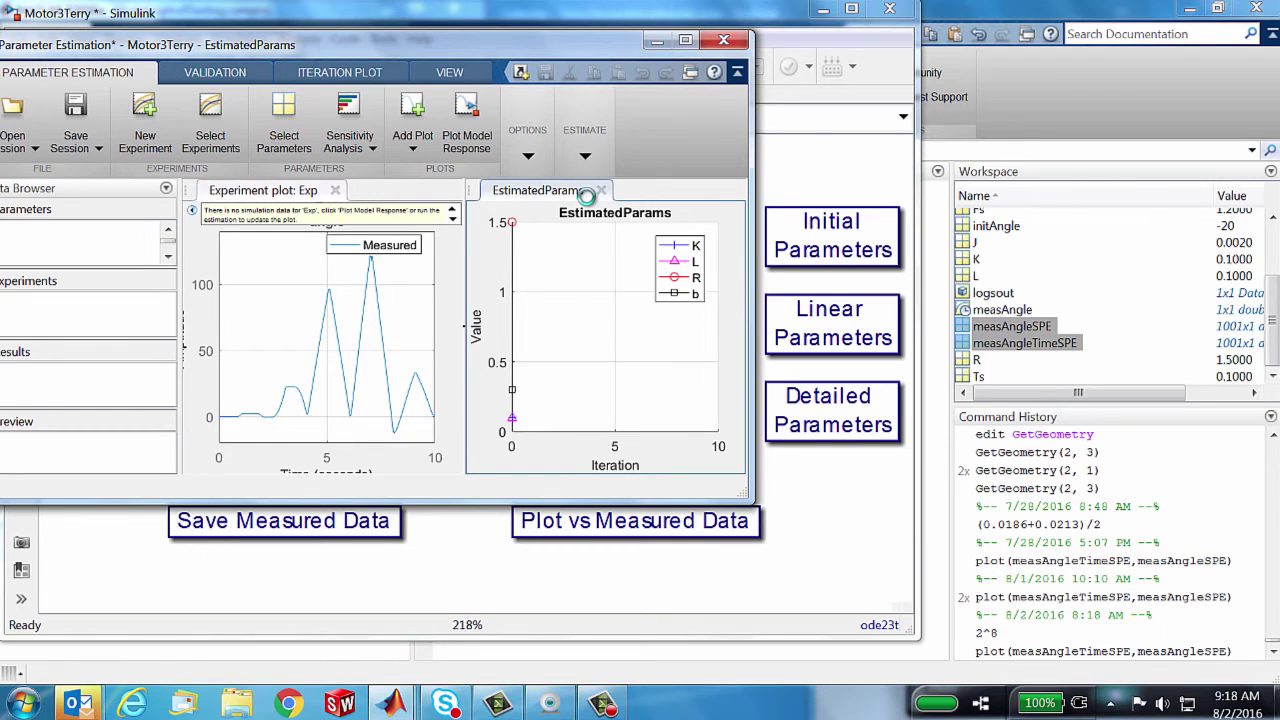
drag(766, 55, 513, 528)
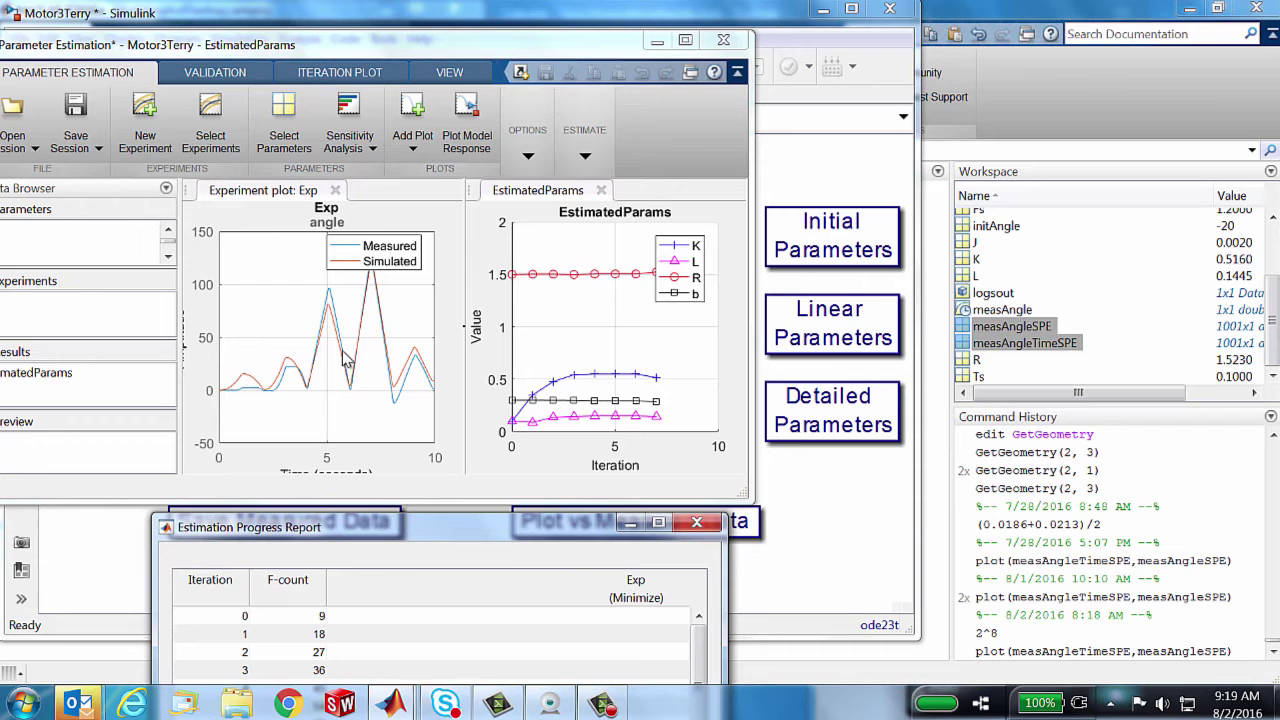
Step: Review the DC Motor block's parameter names and close the dialog without changes
click(794, 501)
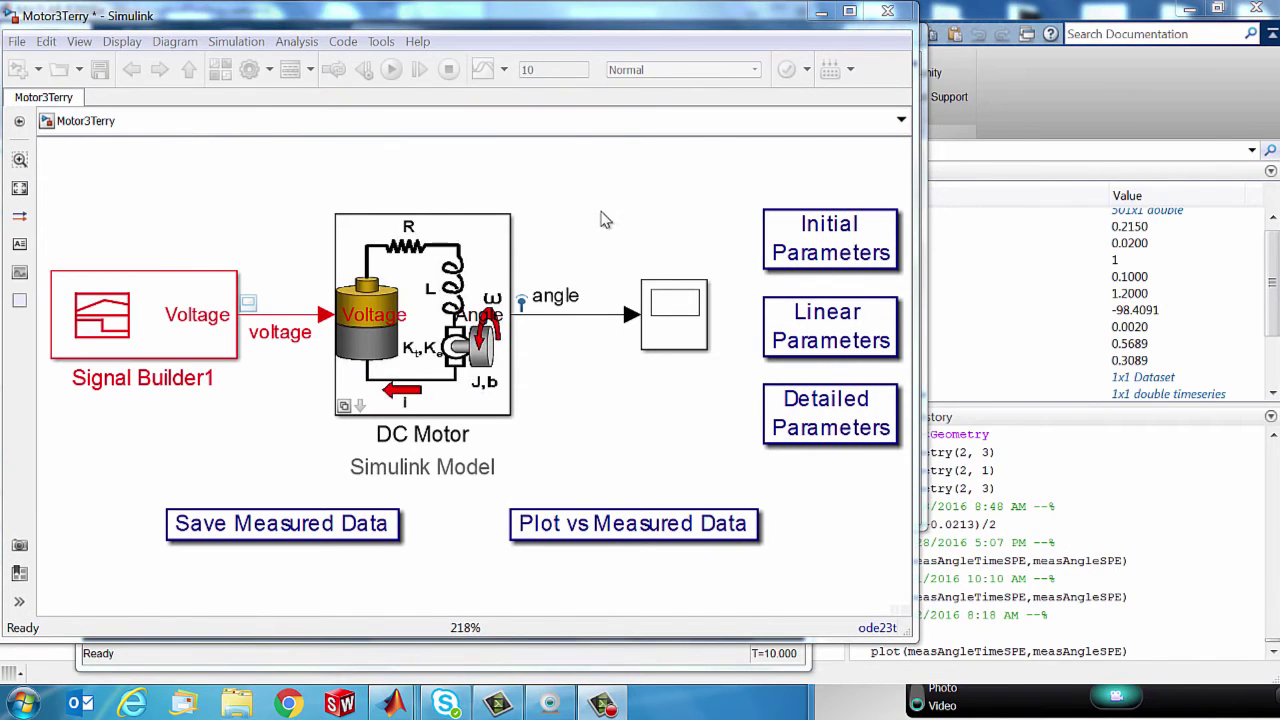
double_click(463, 317)
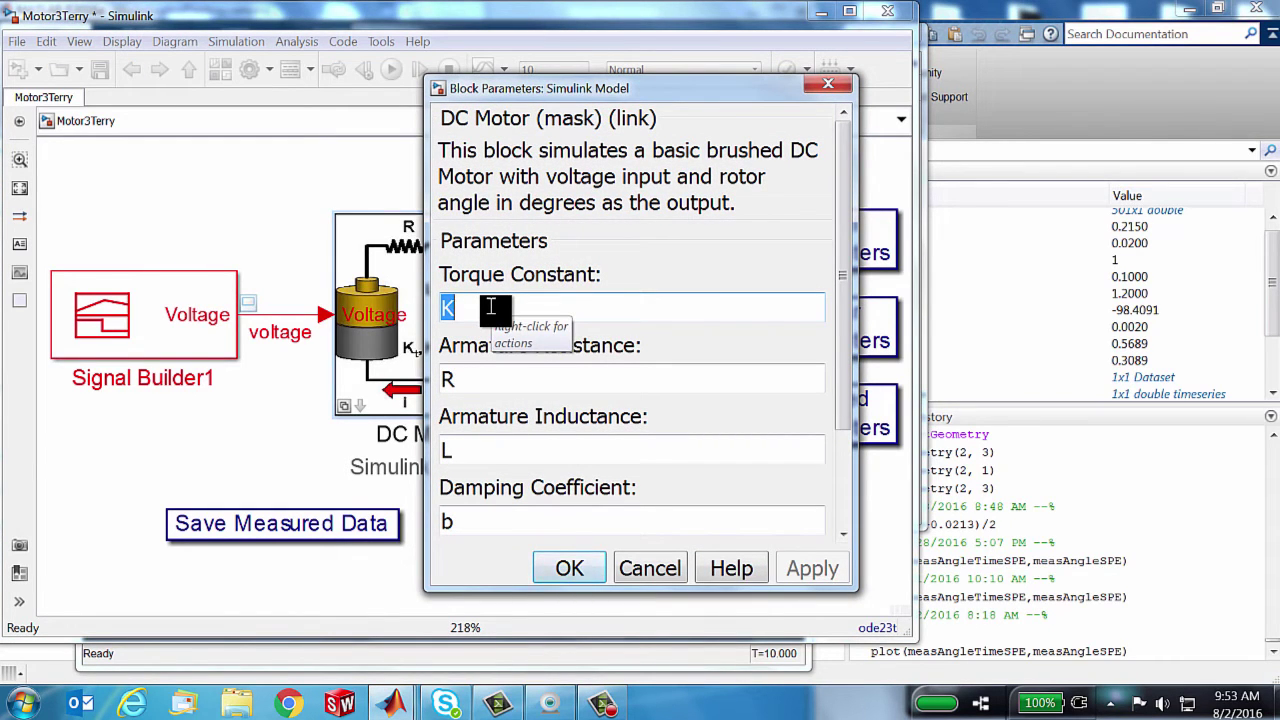
click(650, 568)
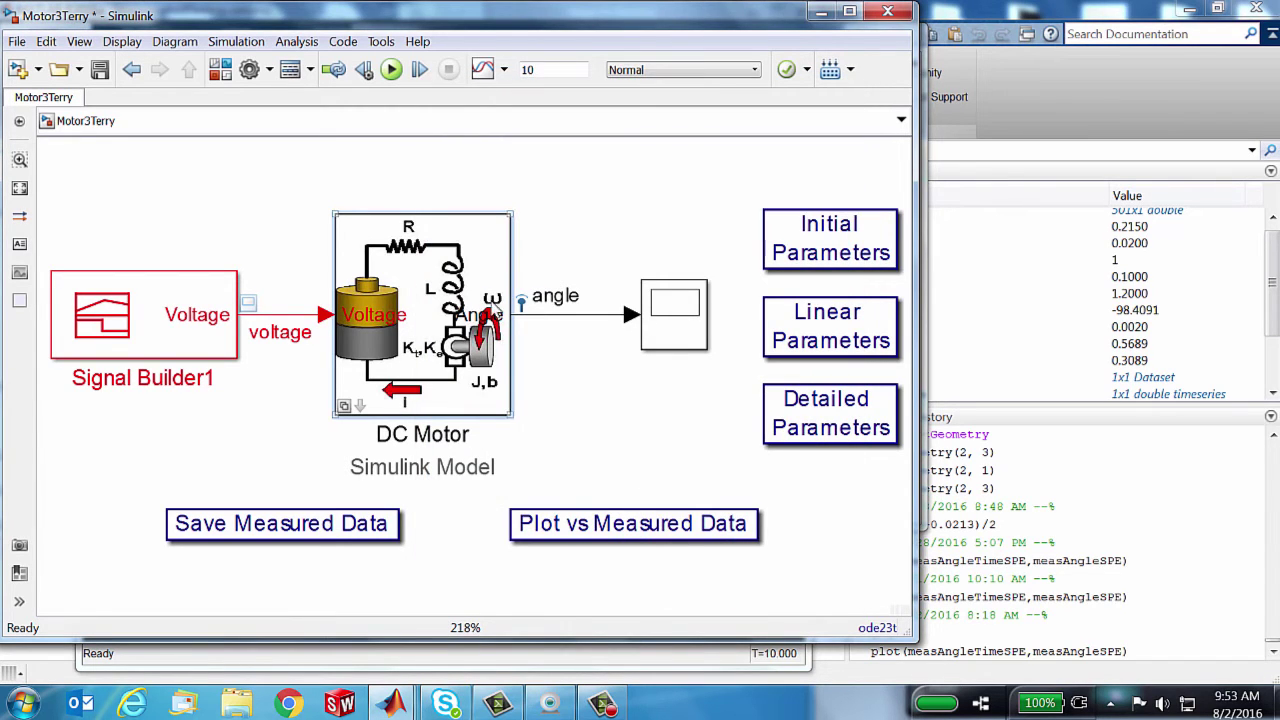
Step: Show the MATLAB workspace listing the estimated values, such as K 0.5689 and L 0.3089
click(1019, 310)
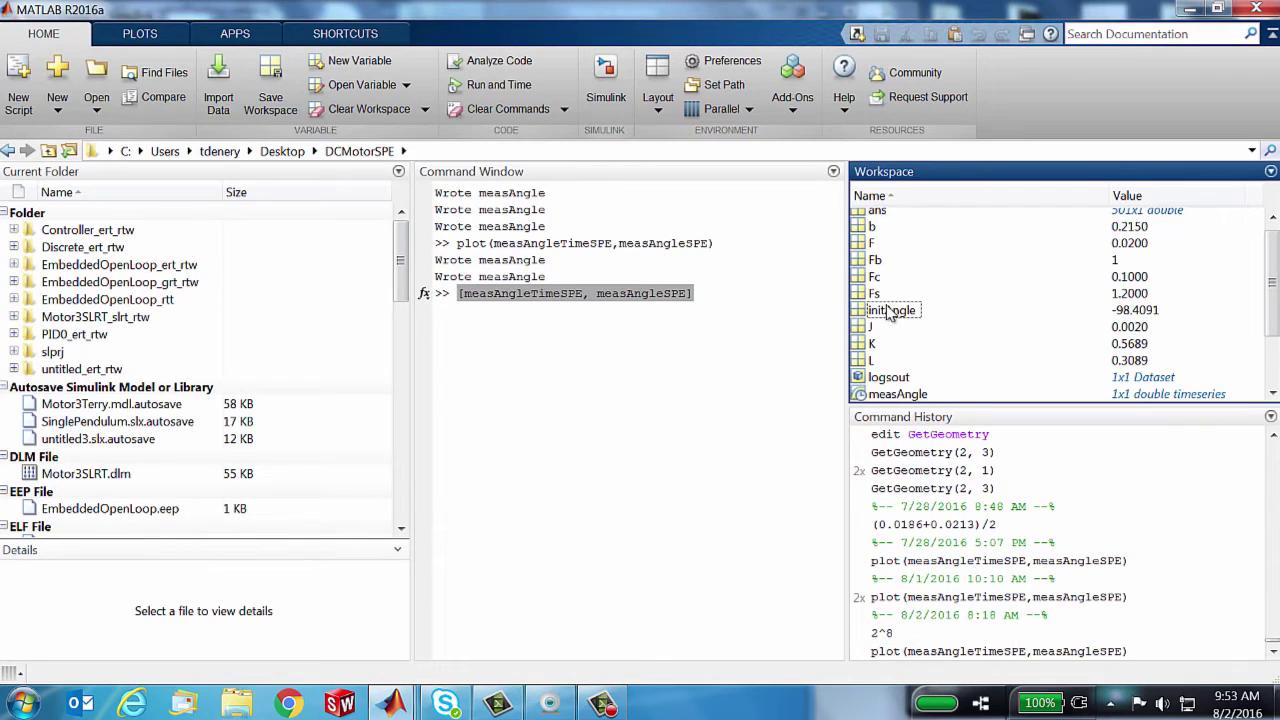
scroll(968, 262, up, 1)
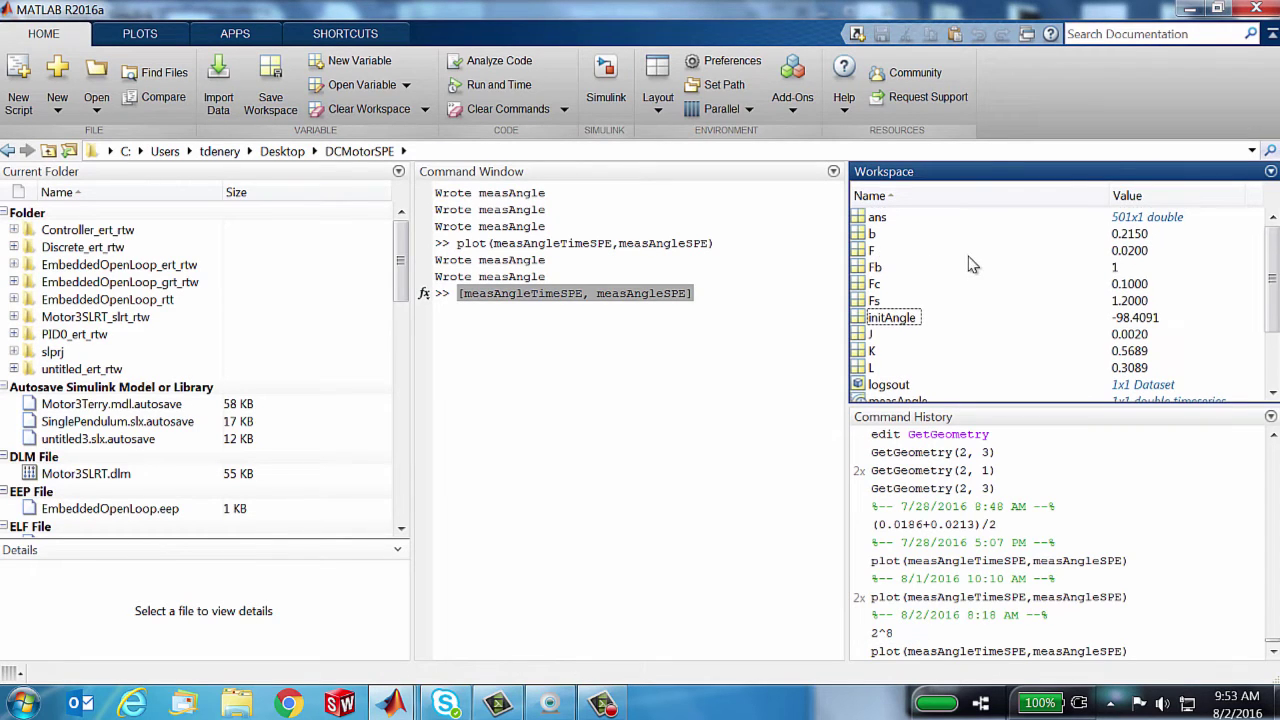
scroll(893, 367, down, 1)
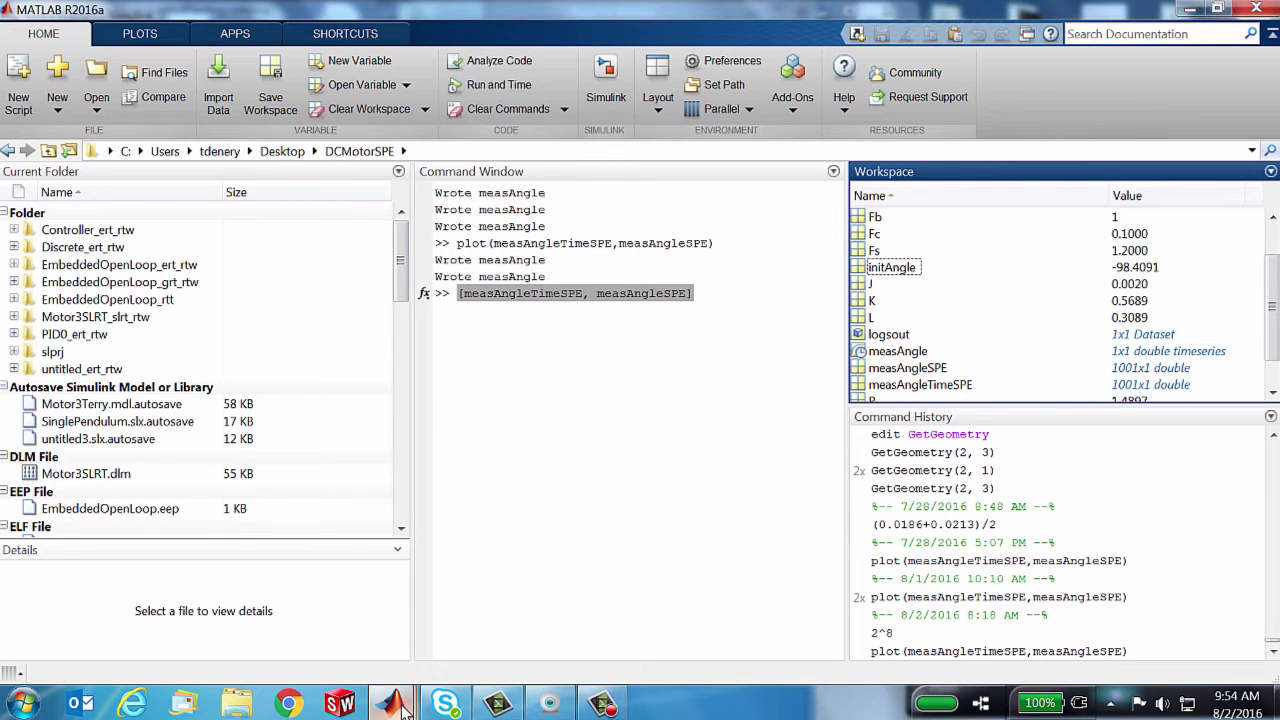
Step: Plot Motor3Terry's simulated angle versus measured data, then select the Signal Builder1 block
mouse_move(400, 705)
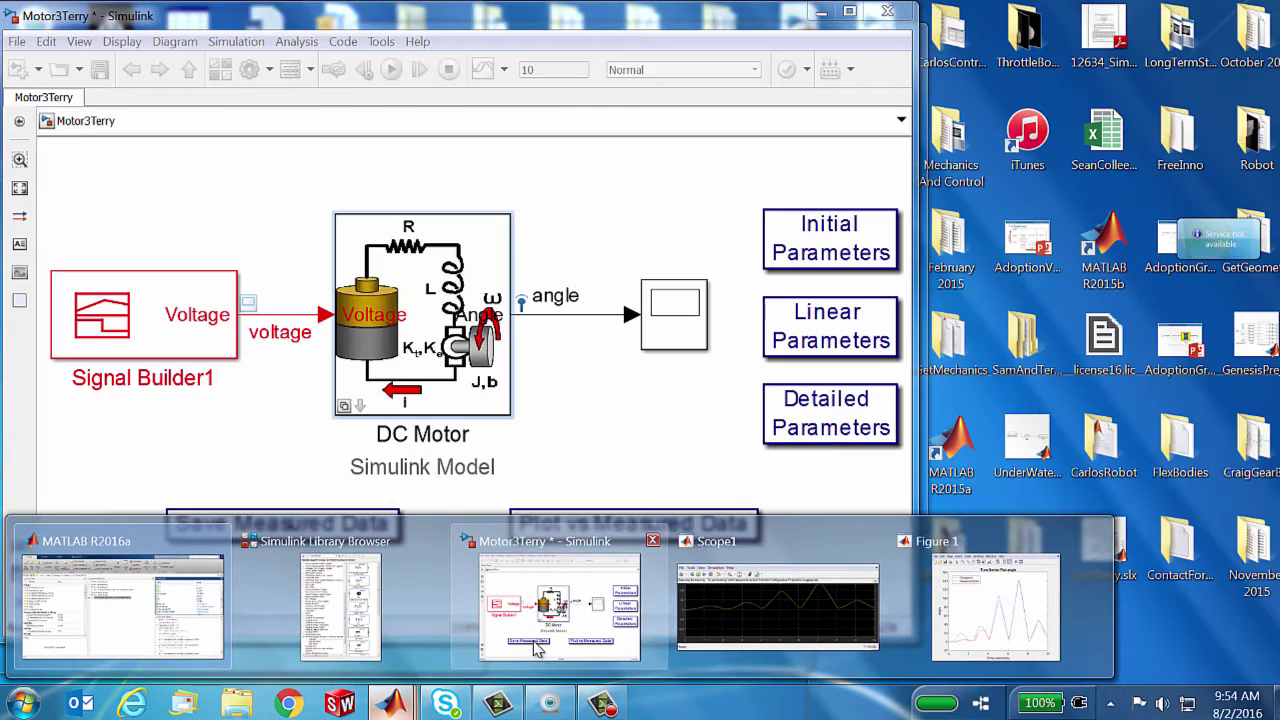
click(534, 640)
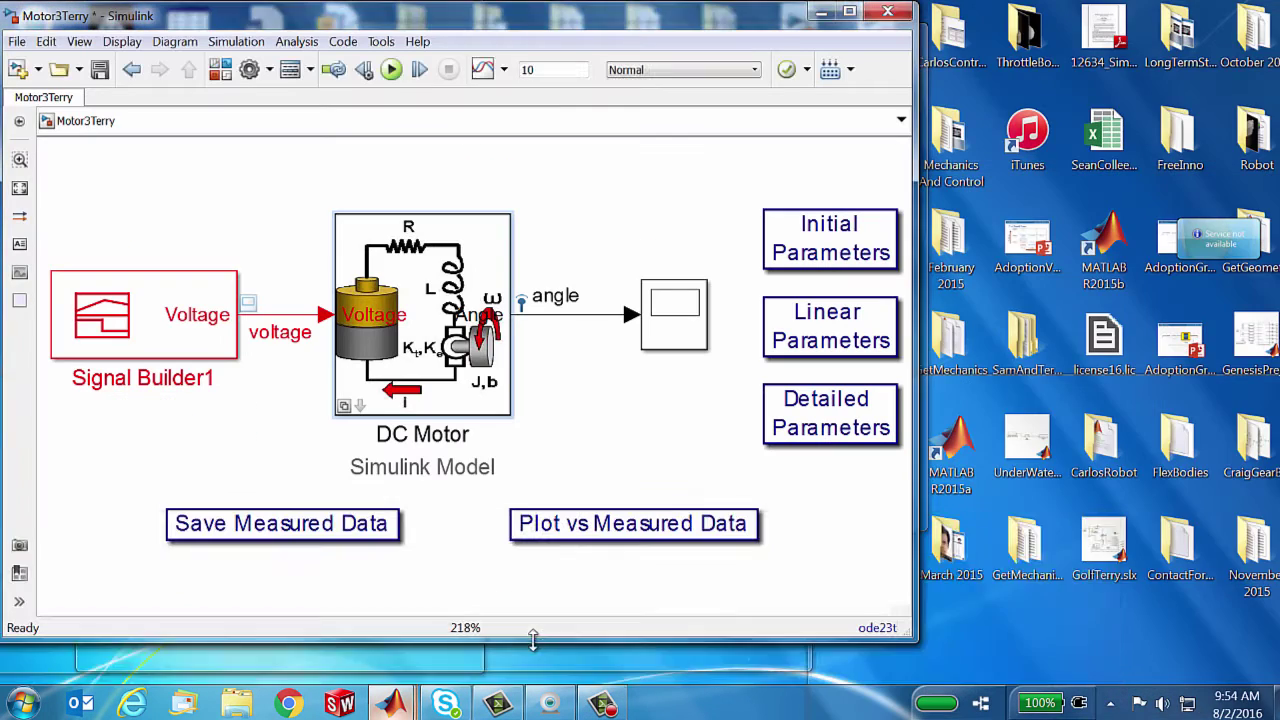
click(601, 524)
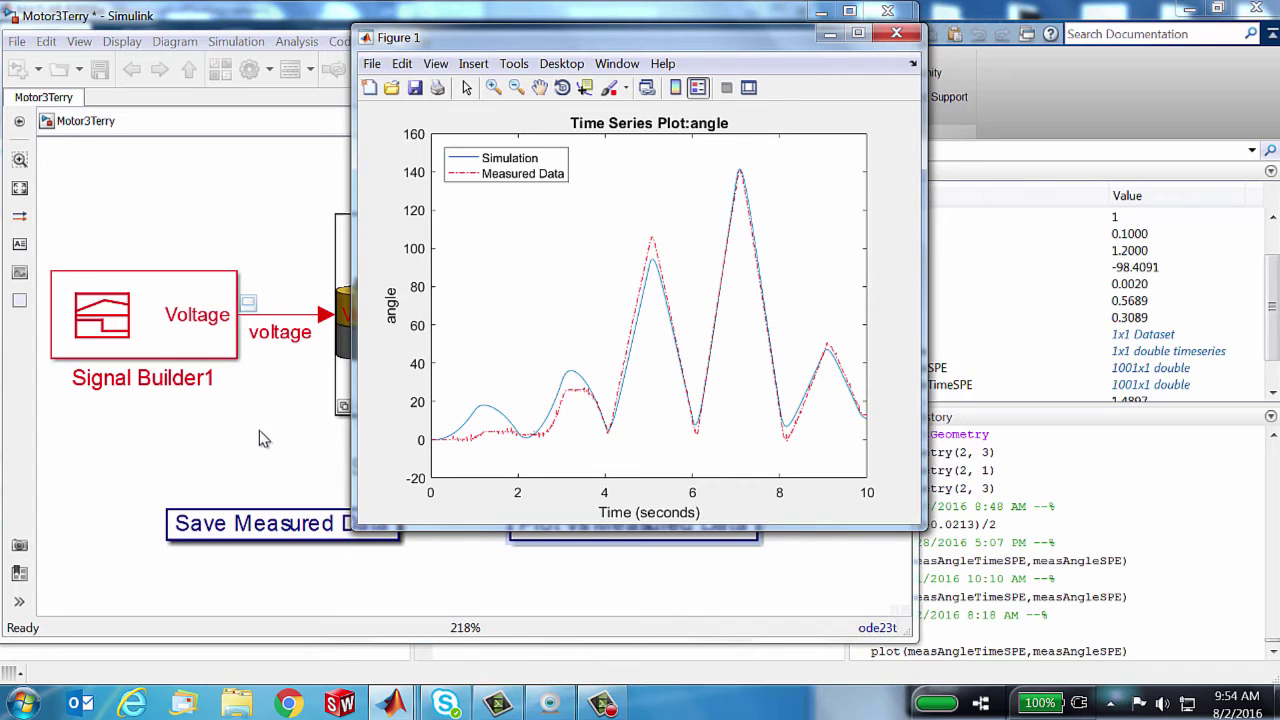
click(259, 430)
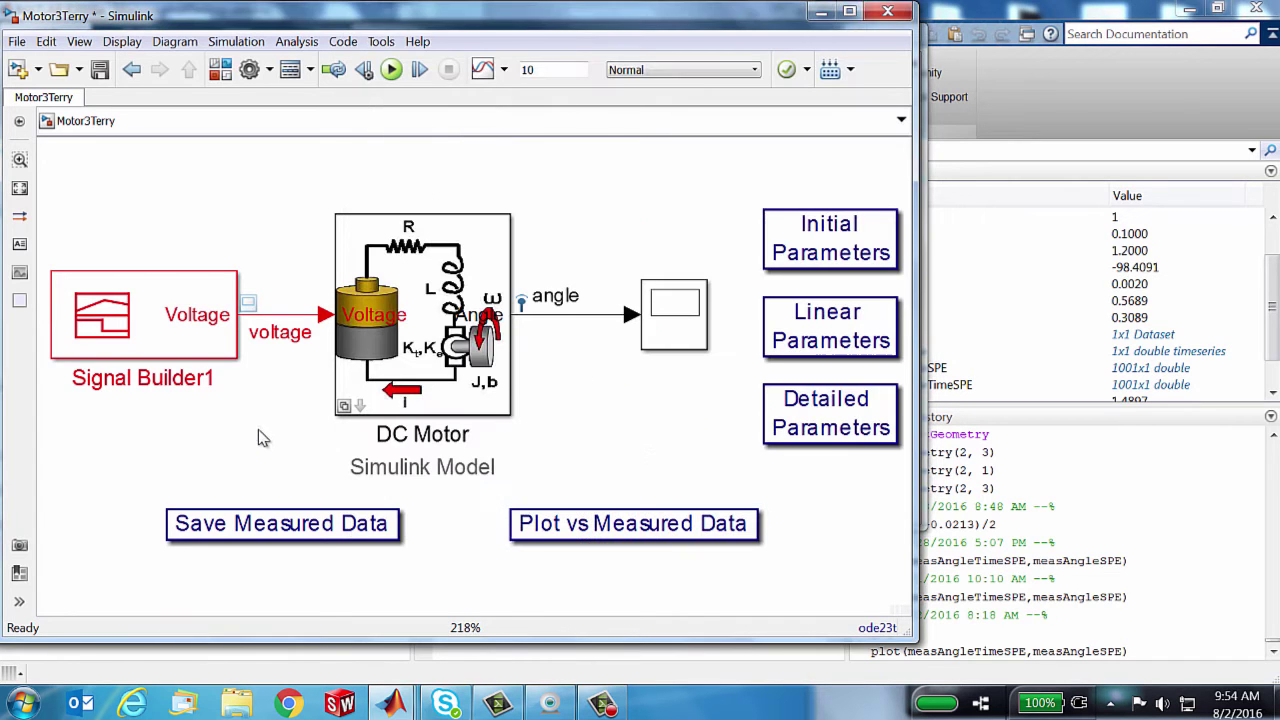
click(172, 320)
double_click(172, 320)
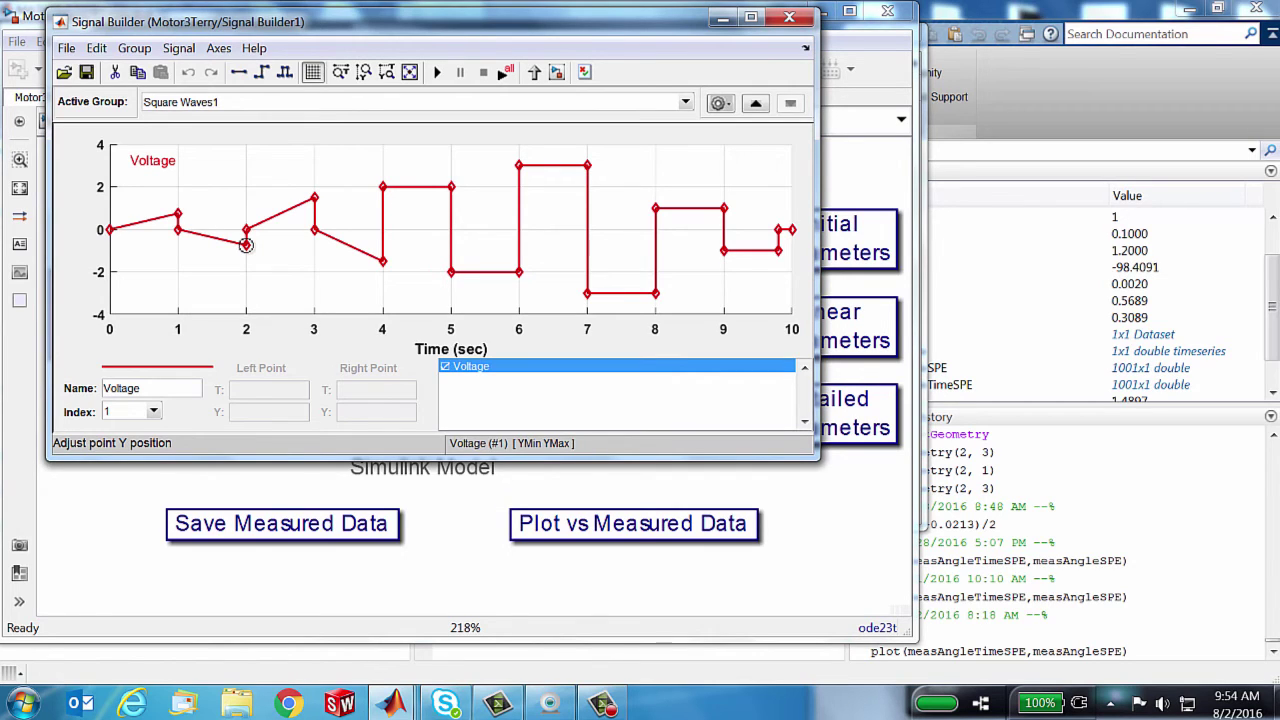
click(471, 523)
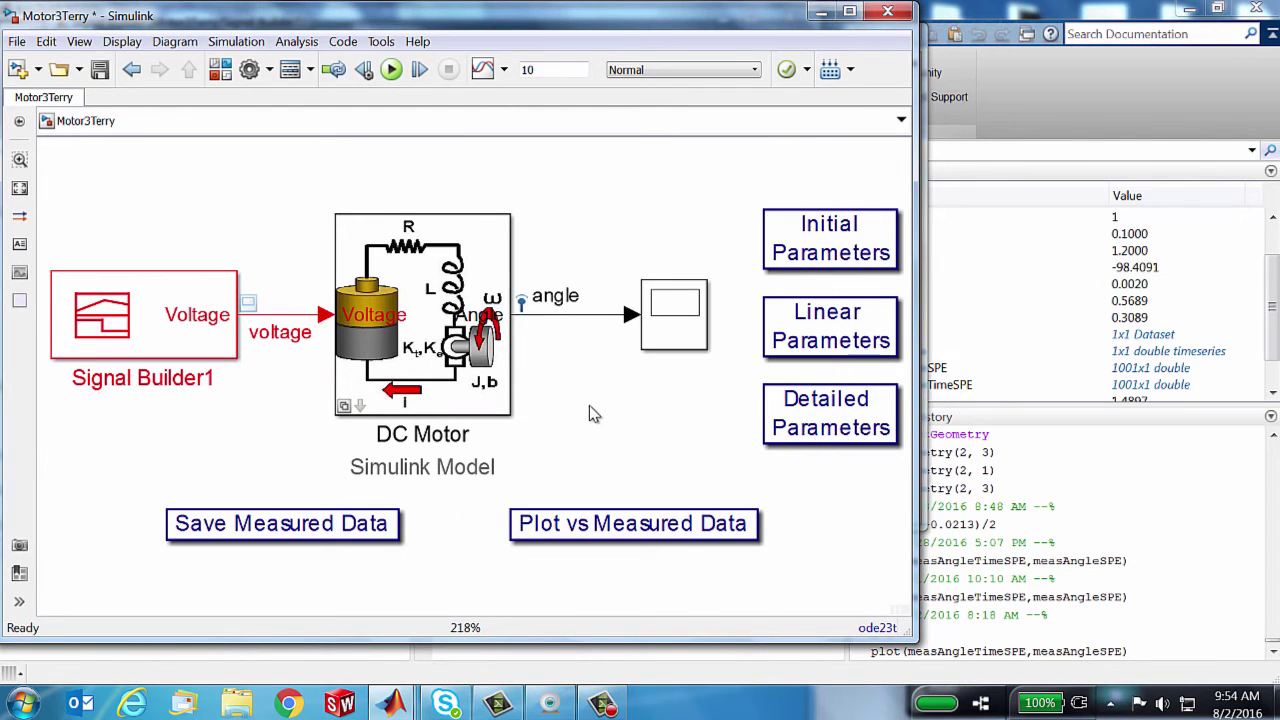
double_click(609, 530)
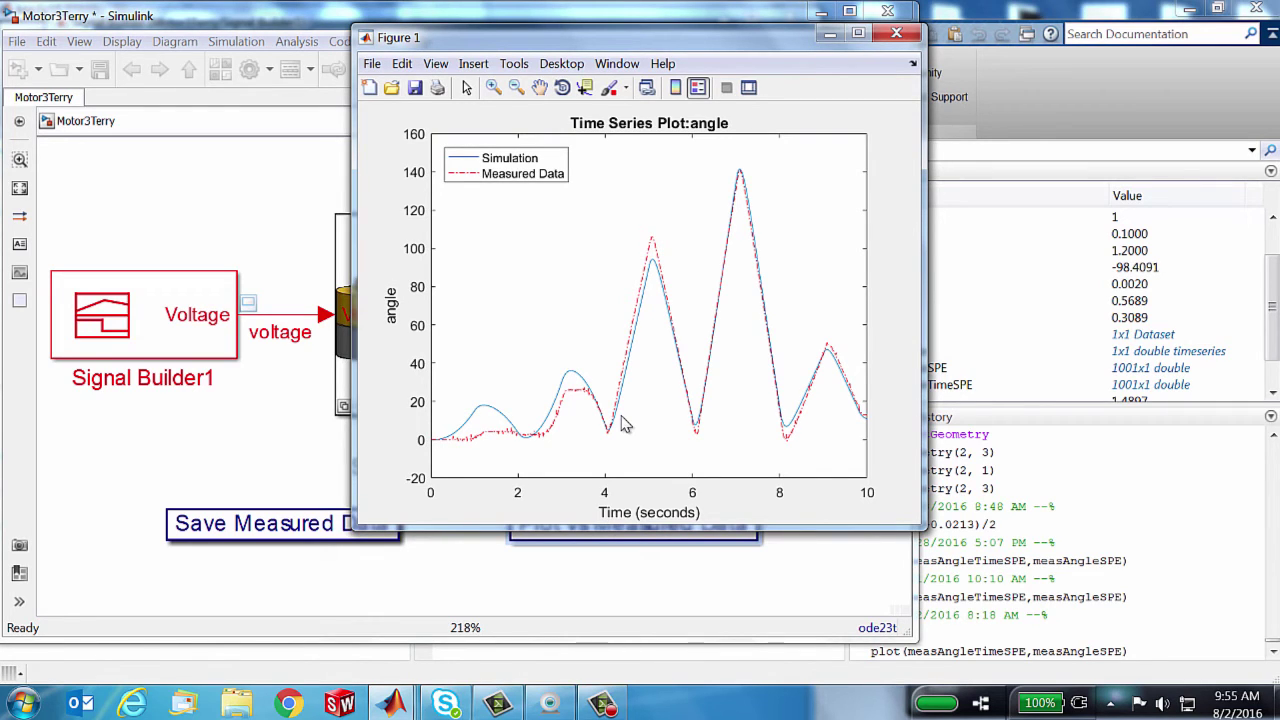
click(230, 213)
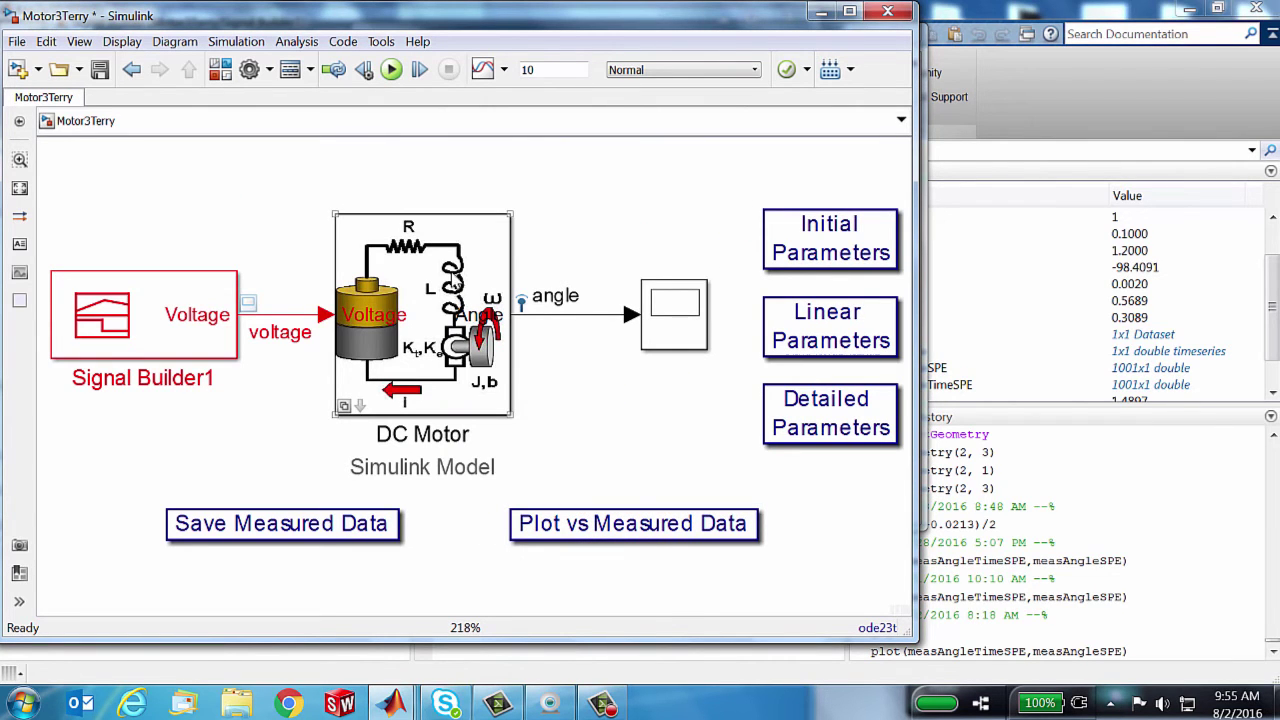
Step: Switch the DC Motor block choice to Detailed Model
right_click(452, 280)
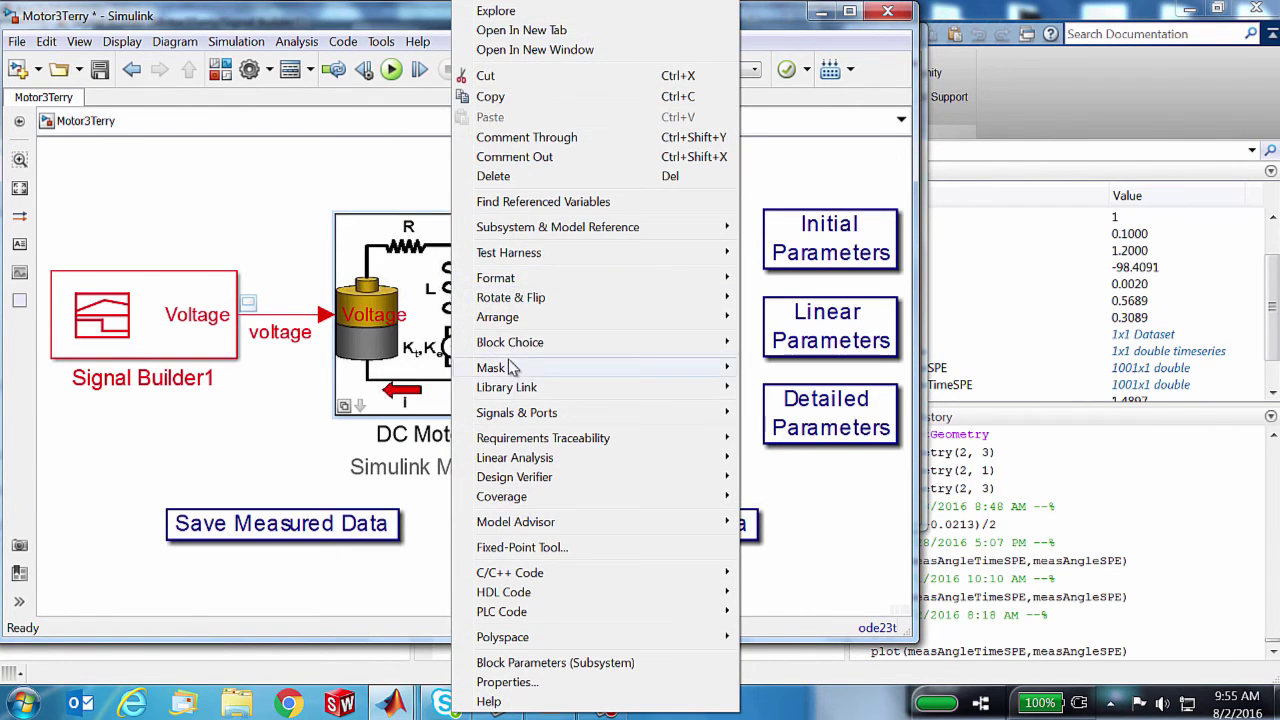
mouse_move(516, 345)
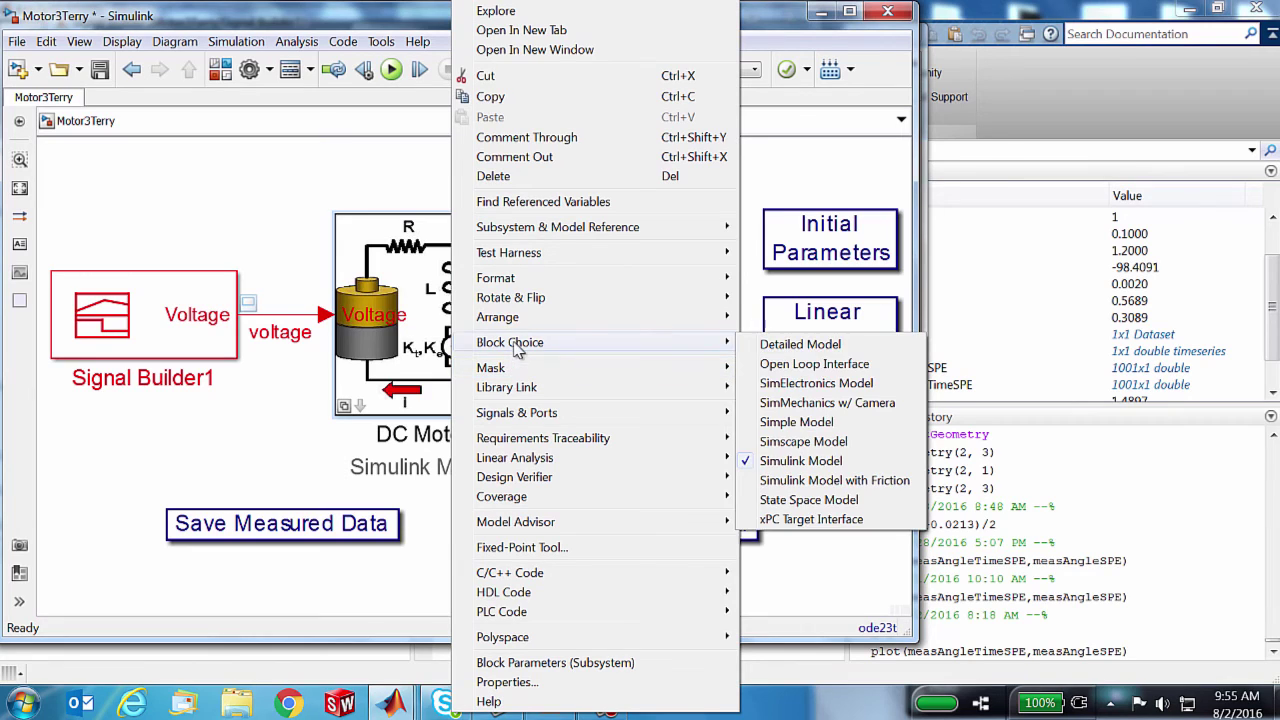
click(776, 345)
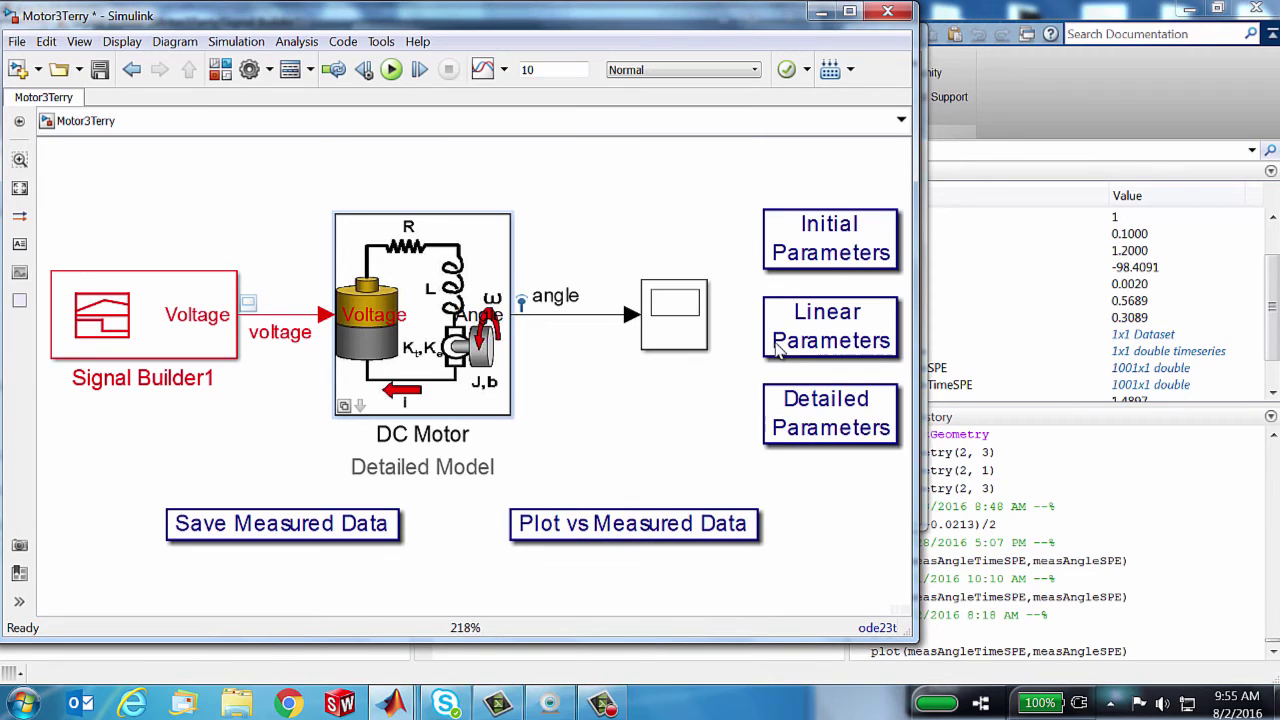
Step: Look inside the Detailed Model subsystem and fit its motor, friction and sensor circuit to view
click(359, 405)
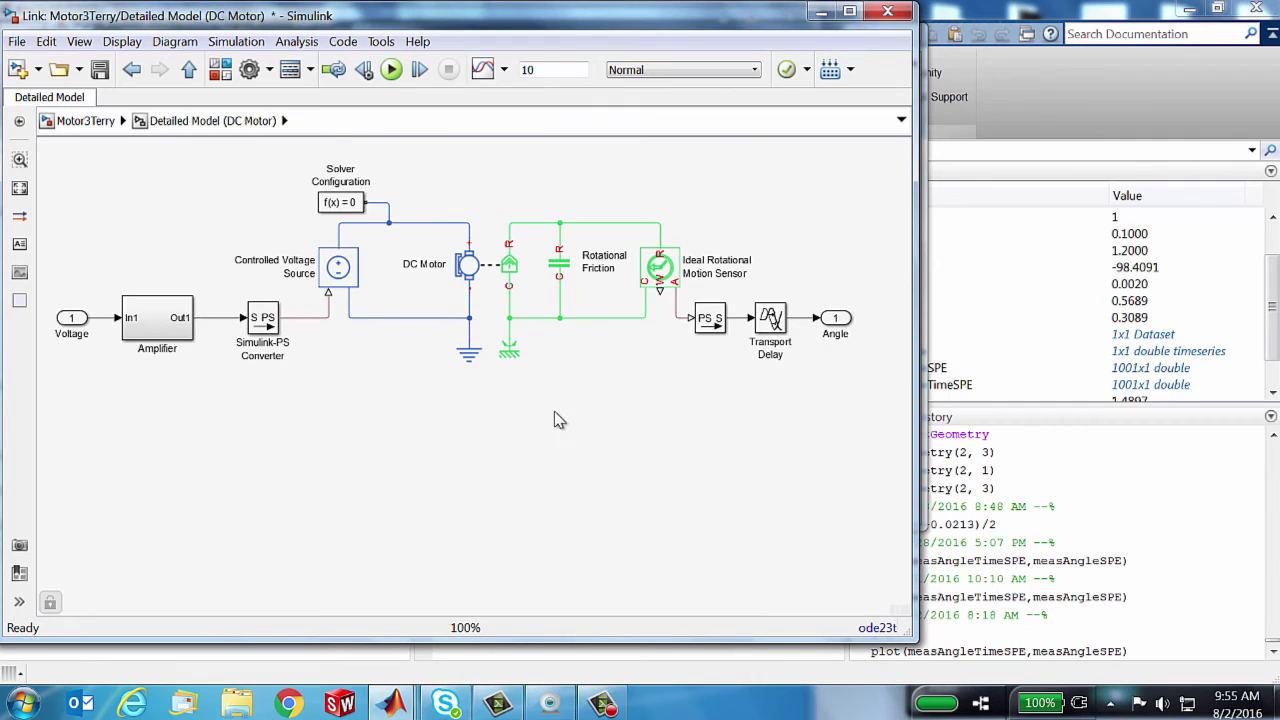
key(space)
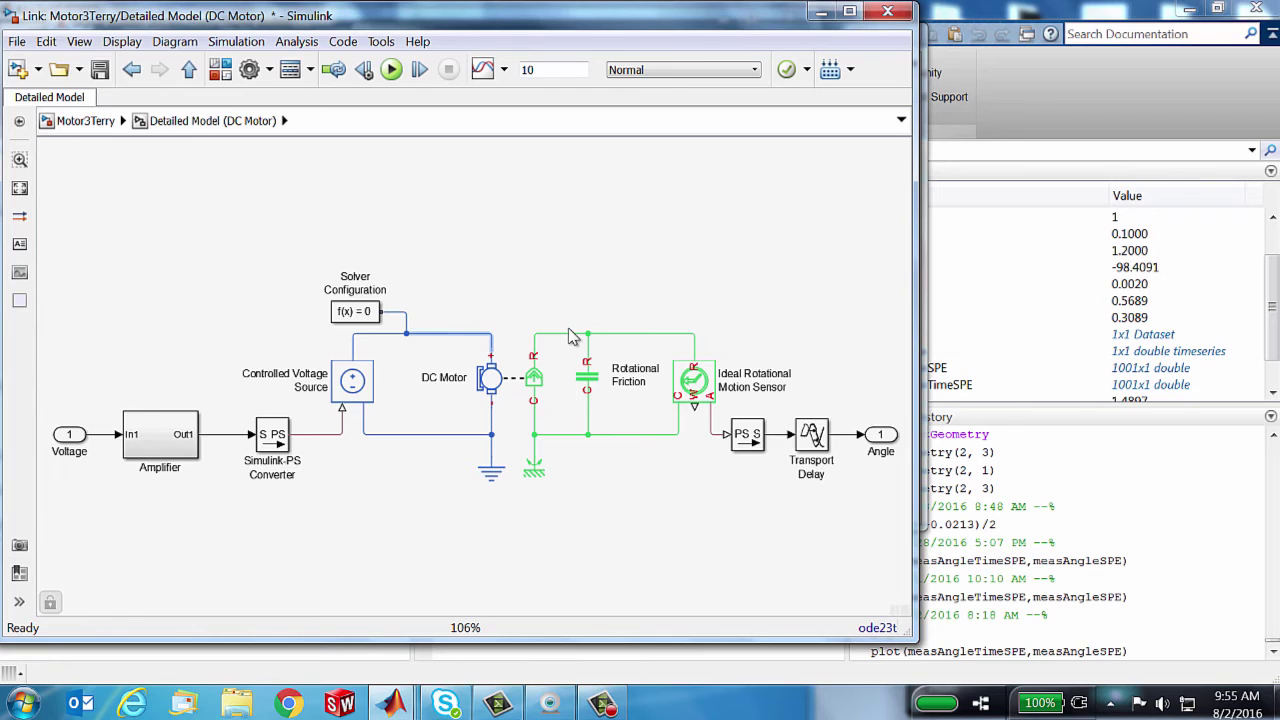
drag(535, 318, 714, 460)
click(660, 468)
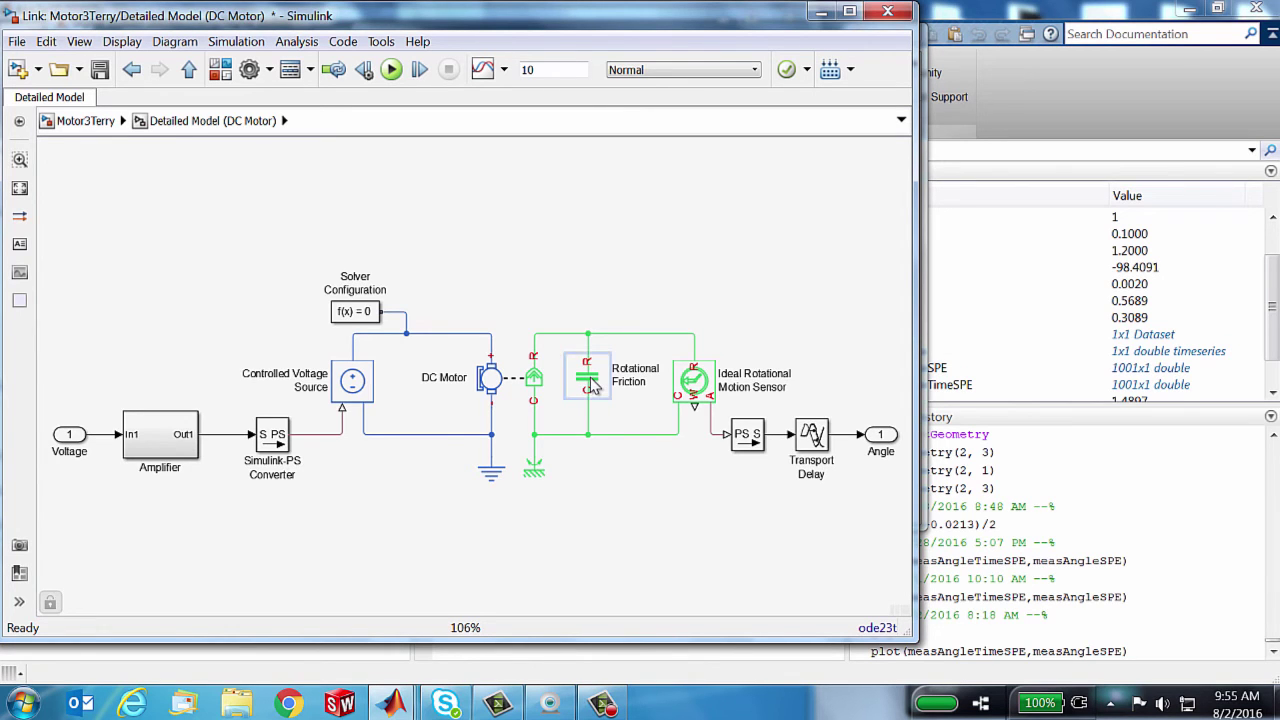
Step: Return to the top-level Motor3Terry model, confirm the DC Motor parameters, and close the old comparison plot
key(Escape)
double_click(445, 370)
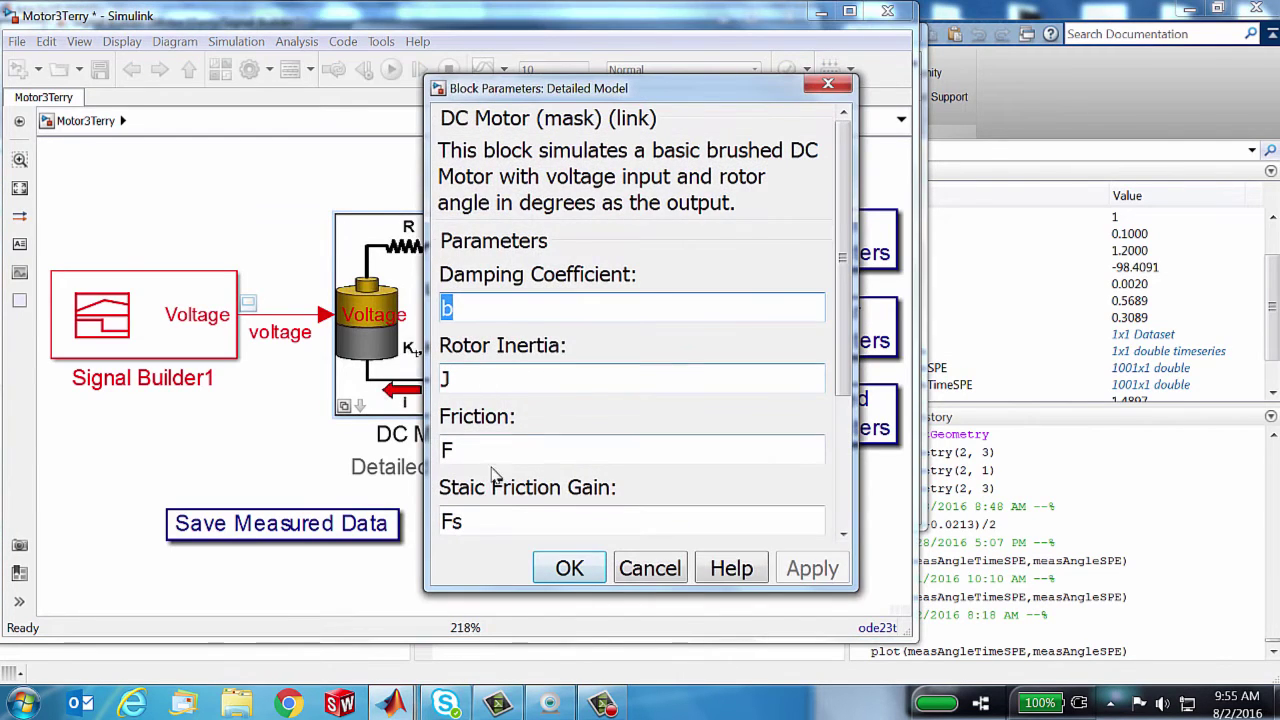
click(590, 562)
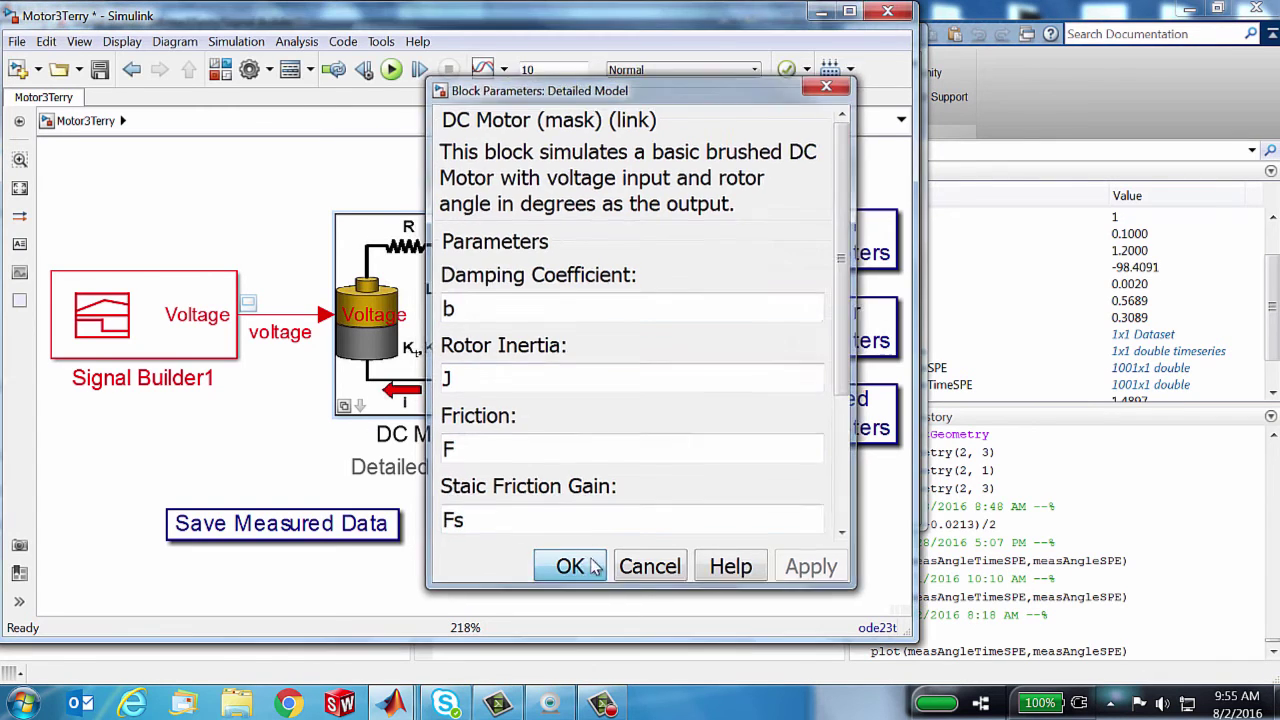
click(651, 537)
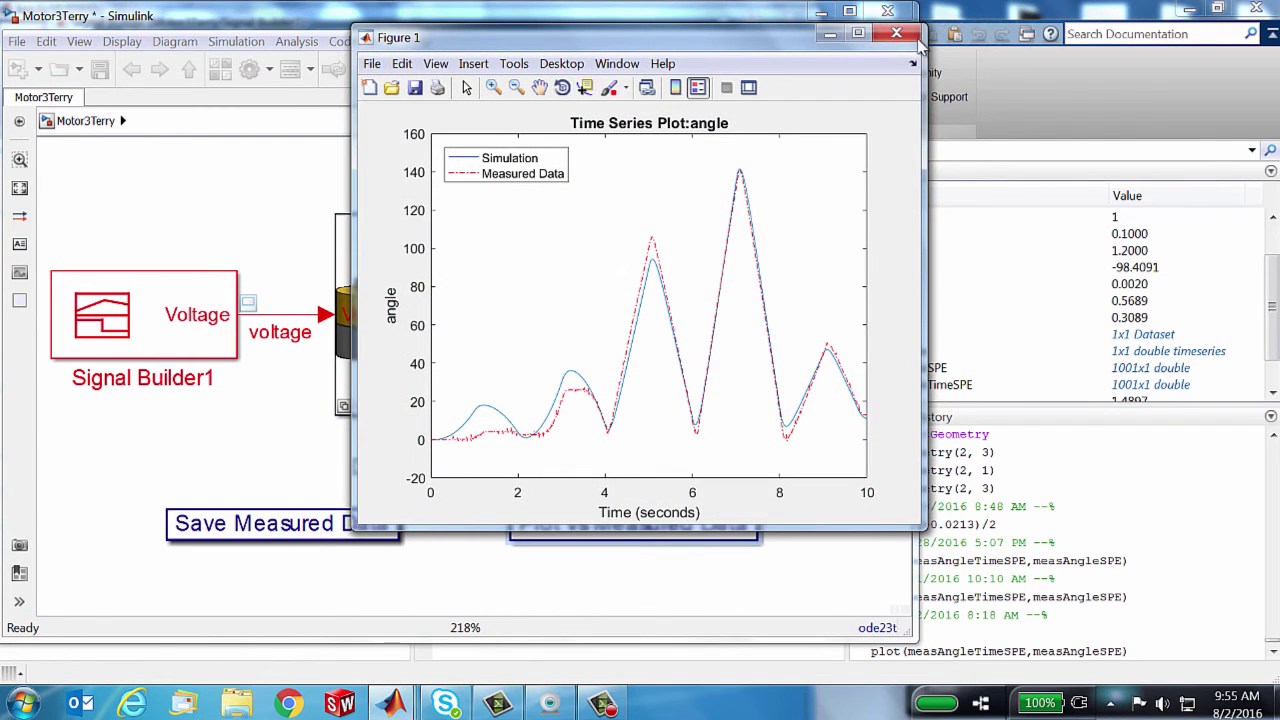
click(897, 34)
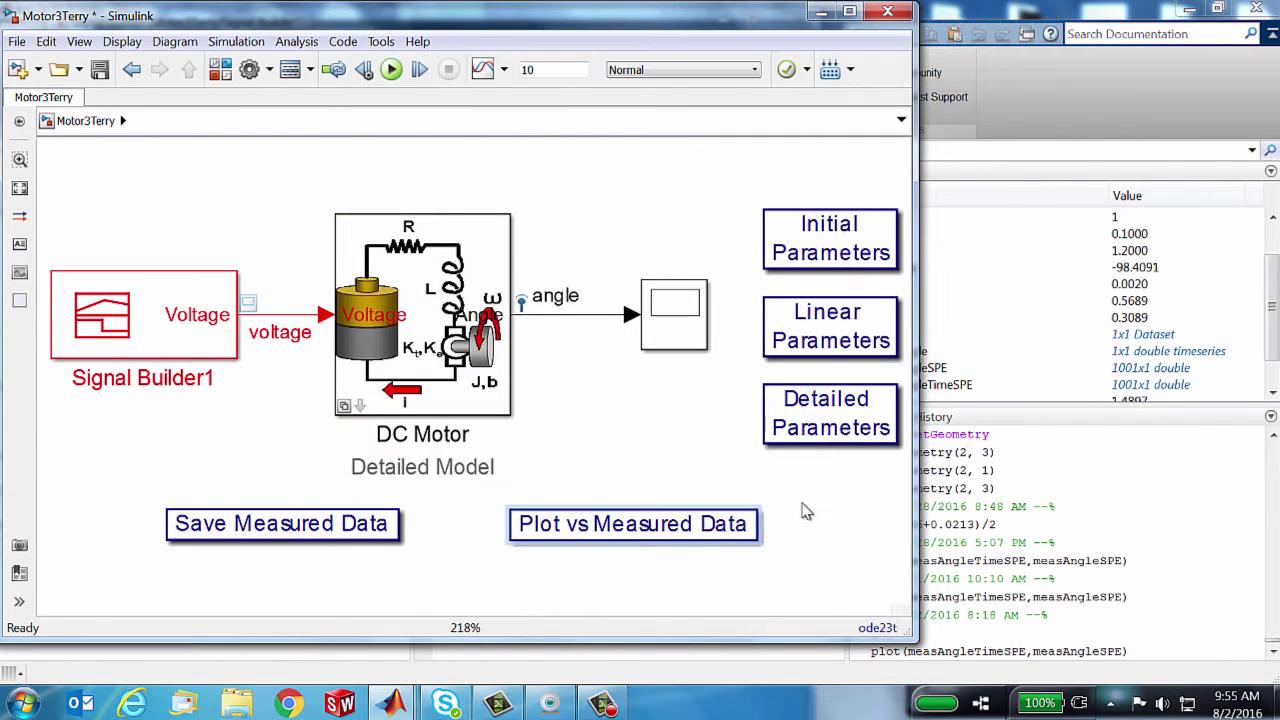
Step: Load Detailed Parameters, run the simulation, and plot it: simulated angle peaks near 155 versus measured 135
click(826, 402)
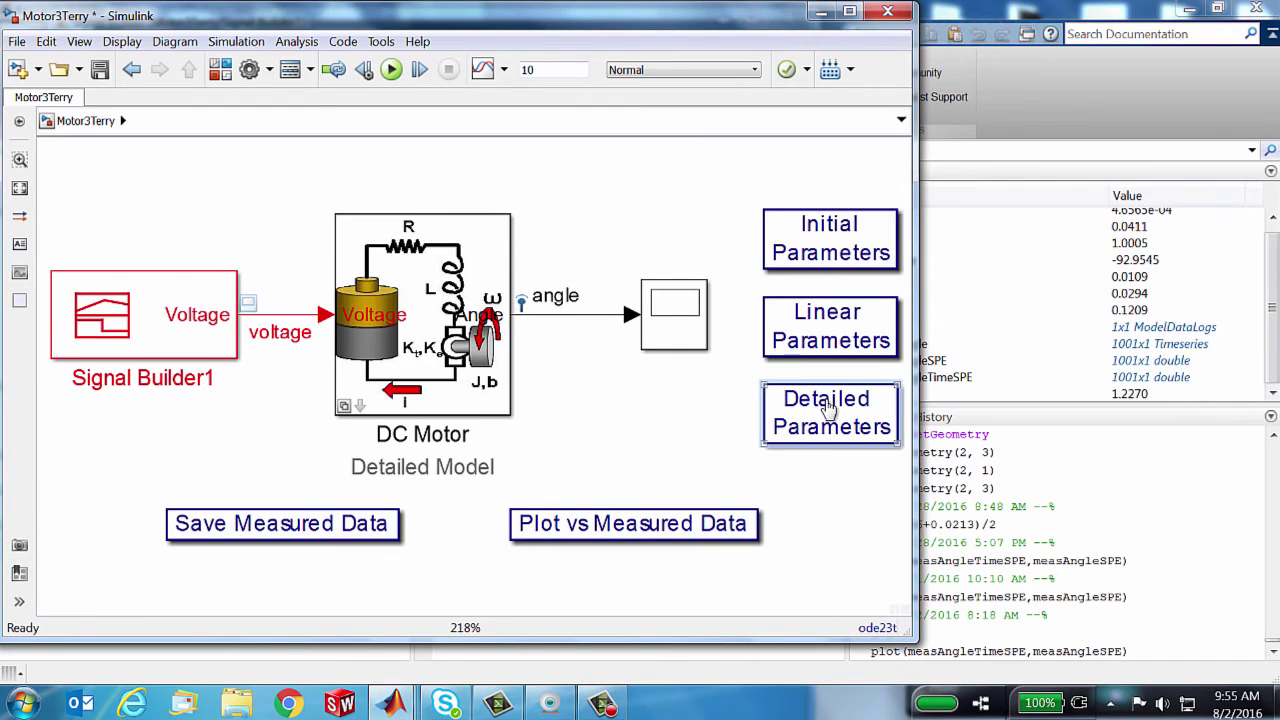
click(641, 536)
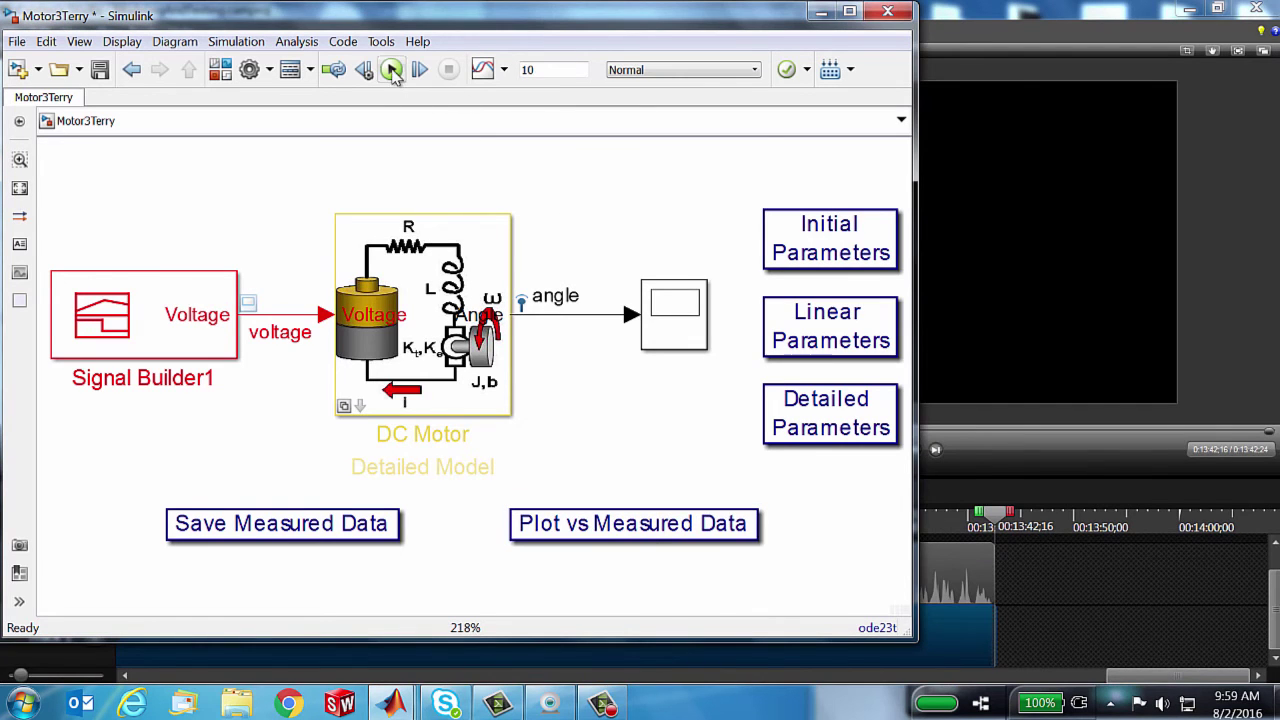
click(392, 70)
click(628, 533)
double_click(628, 533)
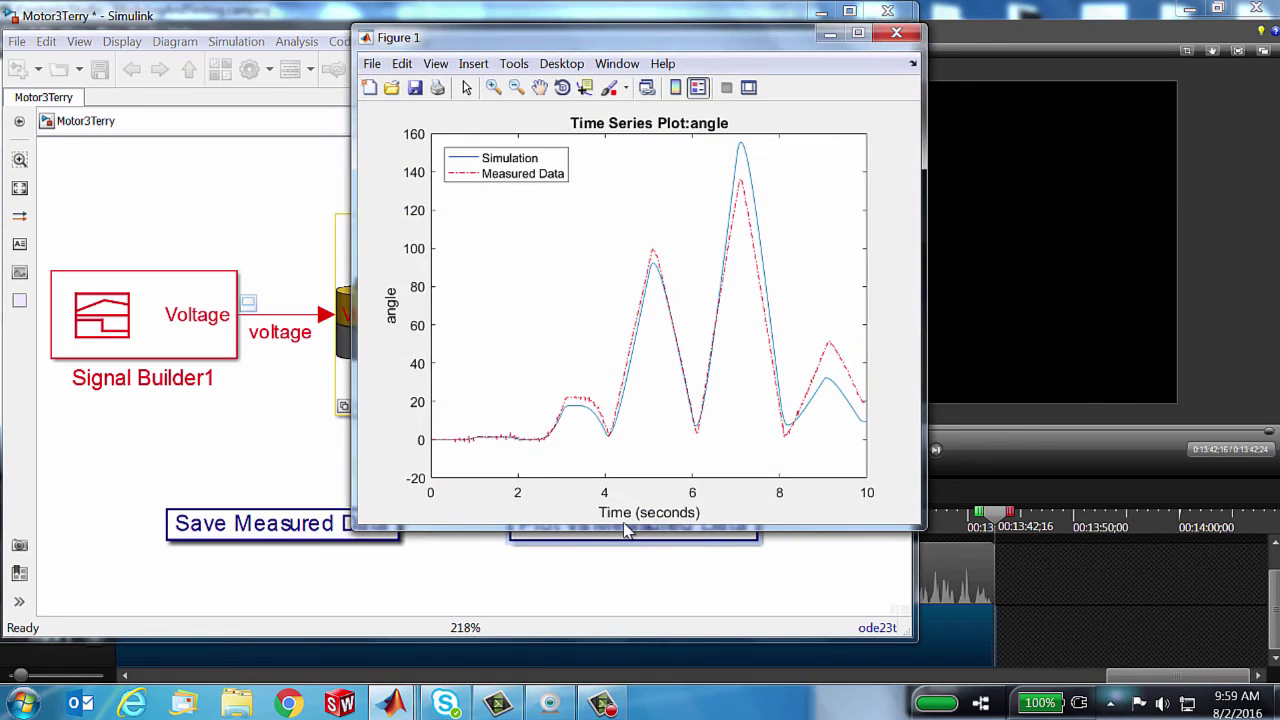